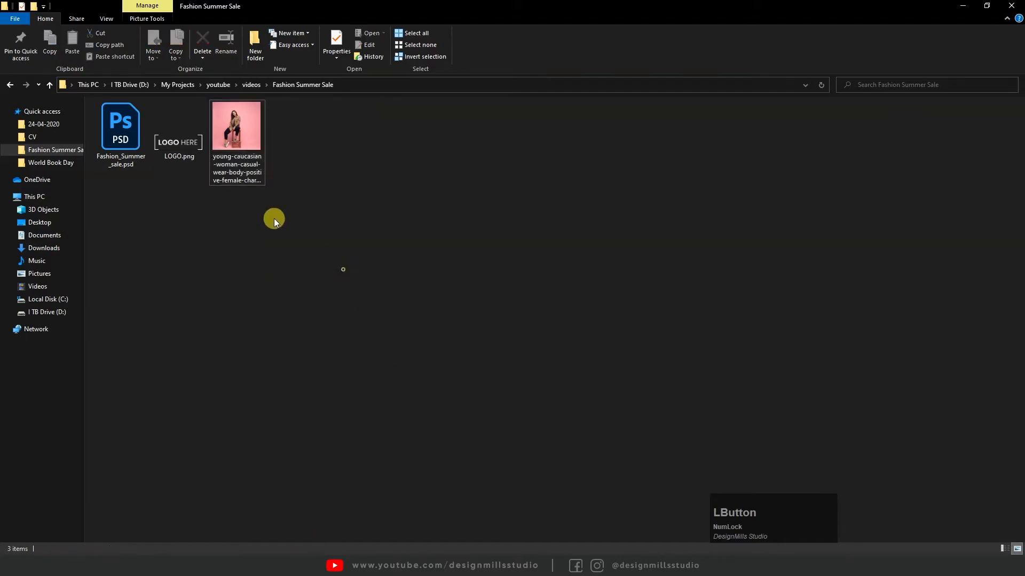
Place the woman photo from the Fashion Summer Sale folder into the Photoshop document at about 159% scale, shifted toward the right canvas edge
{"action": "left_click_drag", "start_coordinate": [235, 149], "coordinate": [439, 327]}
{"action": "key", "text": "alt+Tab"}
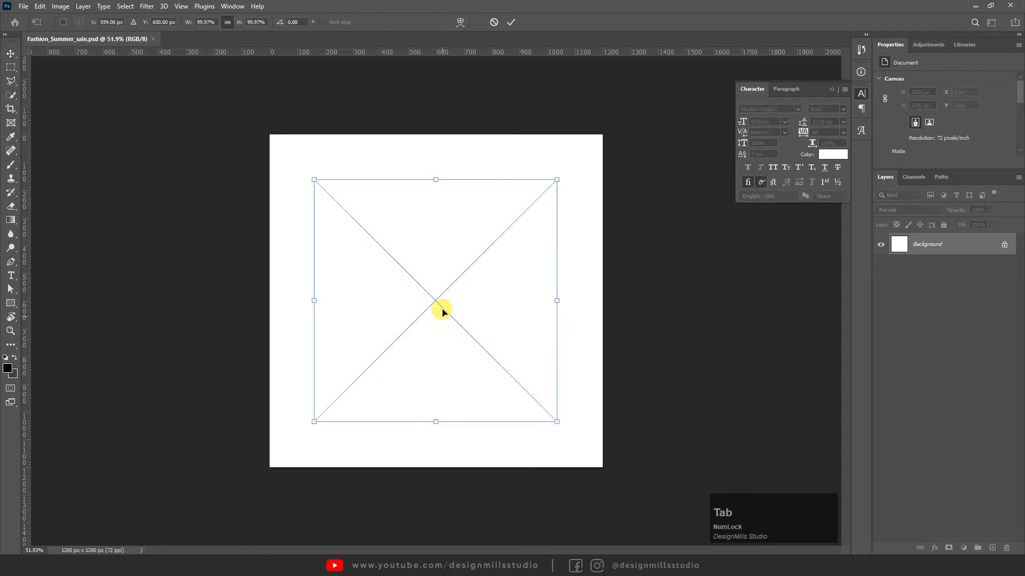
{"action": "left_click_drag", "start_coordinate": [436, 182], "coordinate": [468, 78]}
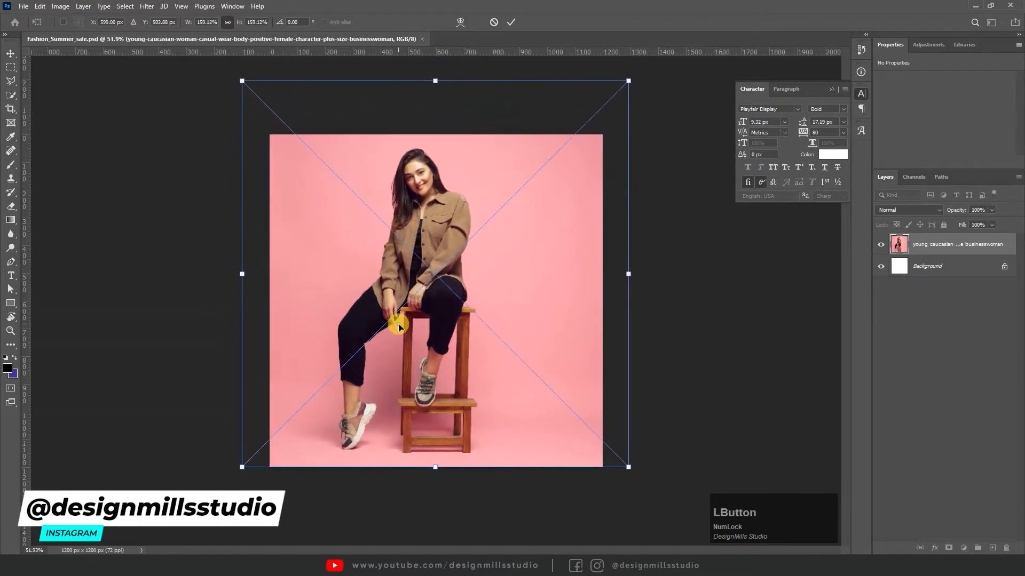
{"action": "key", "text": "Return"}
{"action": "left_click_drag", "start_coordinate": [387, 363], "coordinate": [496, 356]}
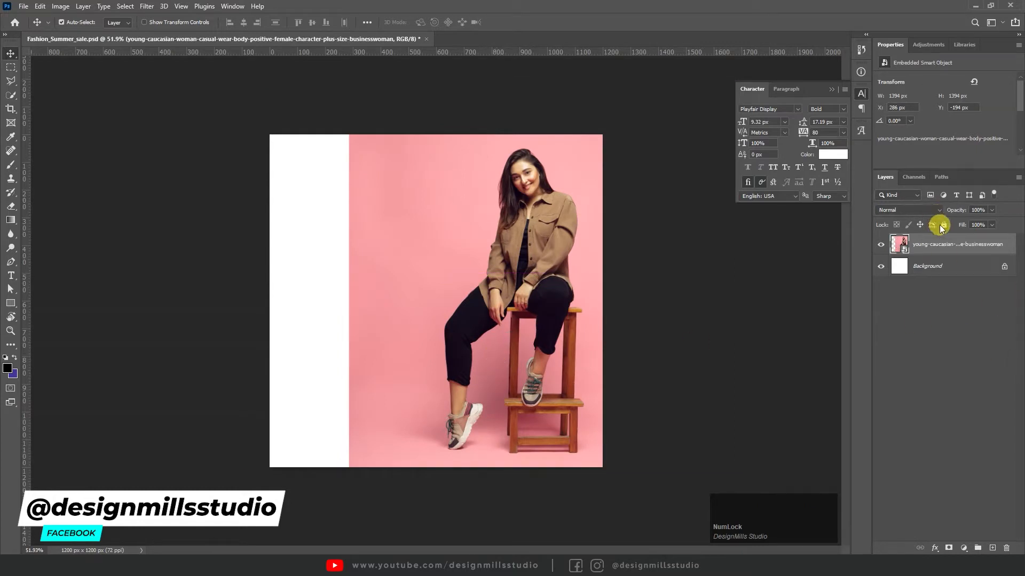
Add the letter "S" in white Playfair Display Bold at 300 px beside the woman near the top of the photo
{"action": "key", "text": "z"}
{"action": "left_click_drag", "start_coordinate": [517, 225], "coordinate": [498, 241]}
{"action": "left_click_drag", "start_coordinate": [494, 276], "coordinate": [557, 295]}
{"action": "key", "text": "v"}
{"action": "left_click", "coordinate": [234, 255]}
{"action": "key", "text": "t"}
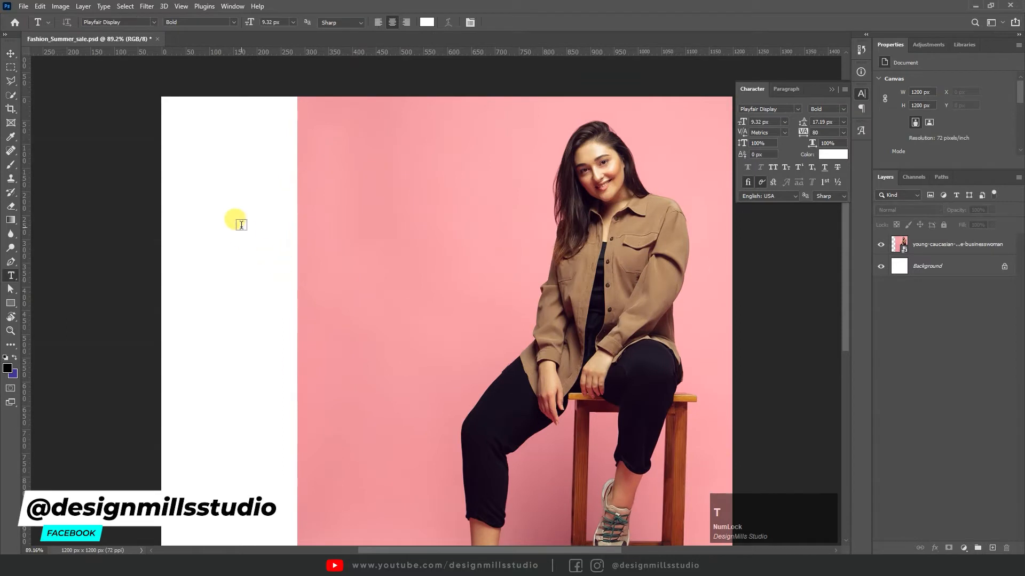
{"action": "key", "text": "ctrl+a"}
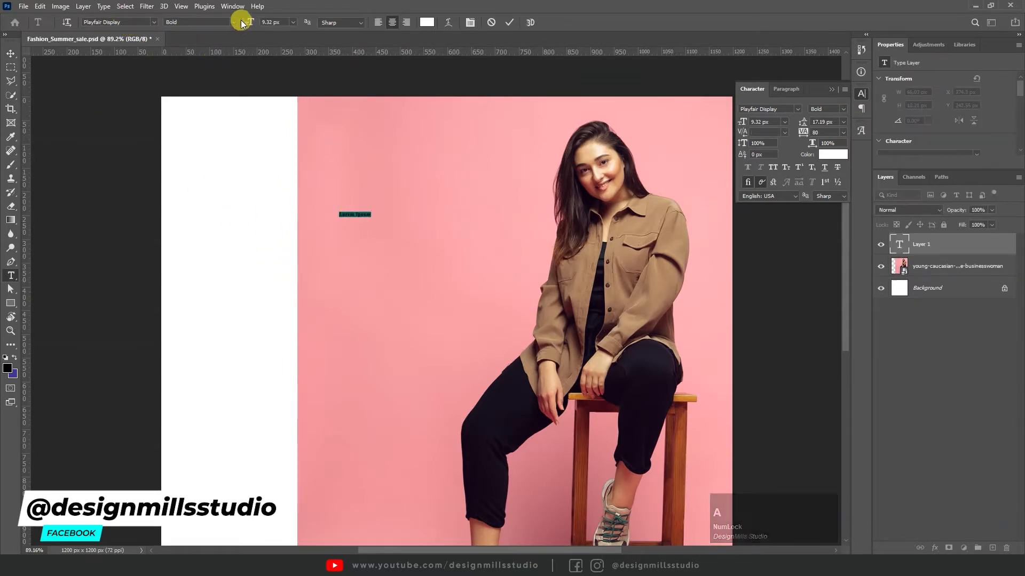
{"action": "left_click", "coordinate": [279, 22]}
{"action": "key", "text": "Return"}
{"action": "type", "text": "S"}
{"action": "key", "text": "ctrl+a"}
{"action": "left_click", "coordinate": [11, 54]}
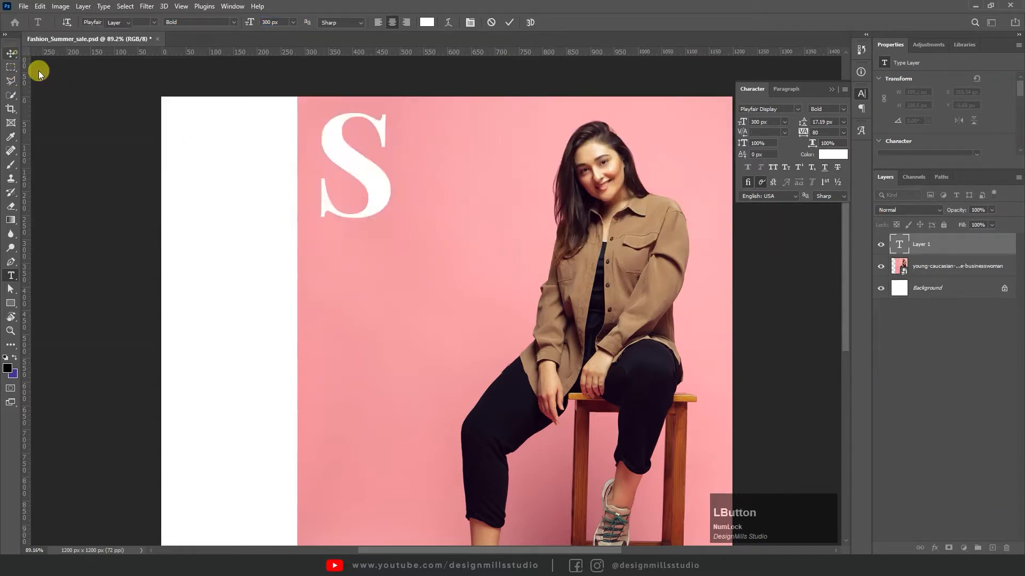
Position the S beside the woman's head, duplicate it below and change the copy to "A"
{"action": "left_click_drag", "start_coordinate": [394, 190], "coordinate": [551, 321]}
{"action": "double_click", "coordinate": [540, 312]}
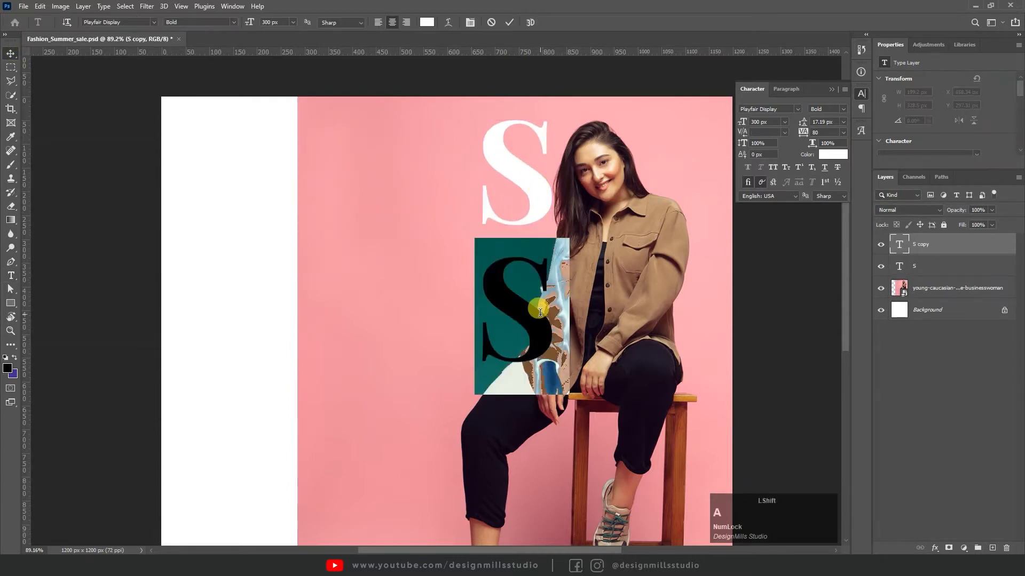
{"action": "type", "text": "A"}
{"action": "key", "text": "Escape"}
{"action": "key", "text": "v"}
Duplicate the A straight below itself and change the copy to "L"
{"action": "left_click_drag", "start_coordinate": [523, 301], "coordinate": [533, 449]}
{"action": "double_click", "coordinate": [527, 437]}
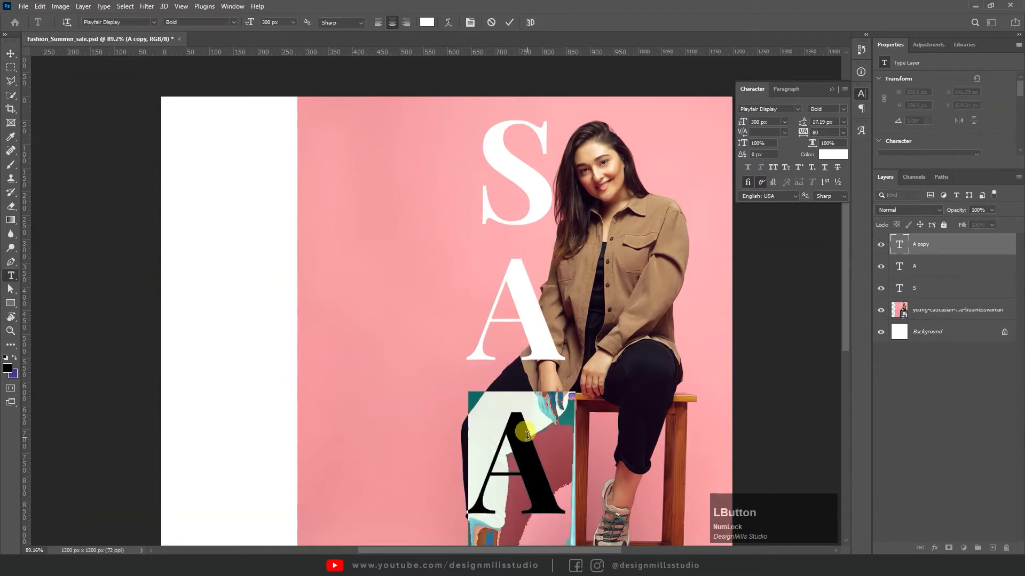
{"action": "type", "text": "L"}
{"action": "key", "text": "ctrl+a"}
{"action": "key", "text": "Escape"}
Duplicate the L straight below itself and change the copy to "E" to complete the vertical word SALE
{"action": "key", "text": "z"}
{"action": "left_click_drag", "start_coordinate": [554, 388], "coordinate": [439, 405]}
{"action": "key", "text": "v"}
{"action": "double_click", "coordinate": [437, 402]}
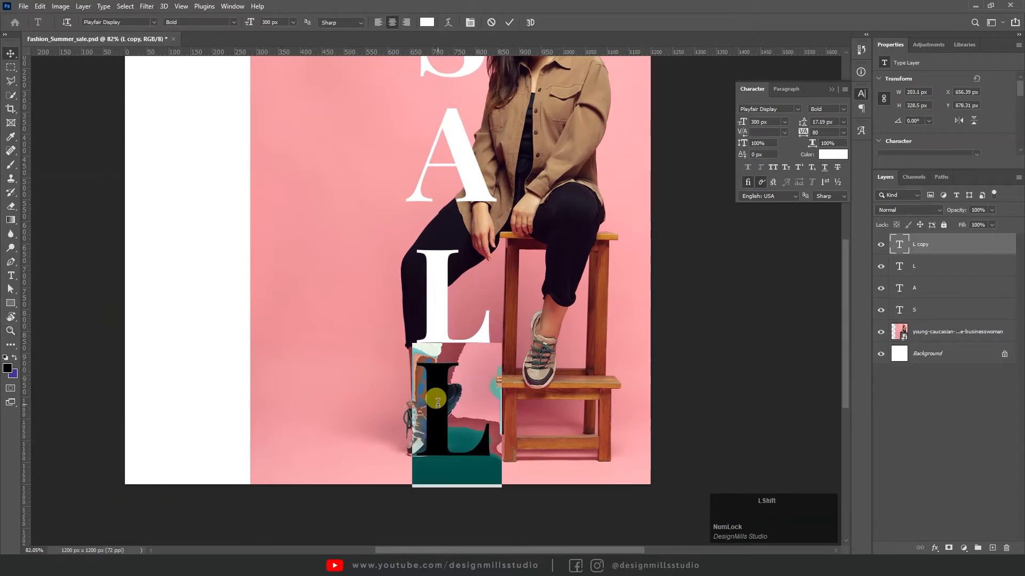
{"action": "type", "text": "E"}
{"action": "key", "text": "ctrl+a"}
{"action": "key", "text": "Escape"}
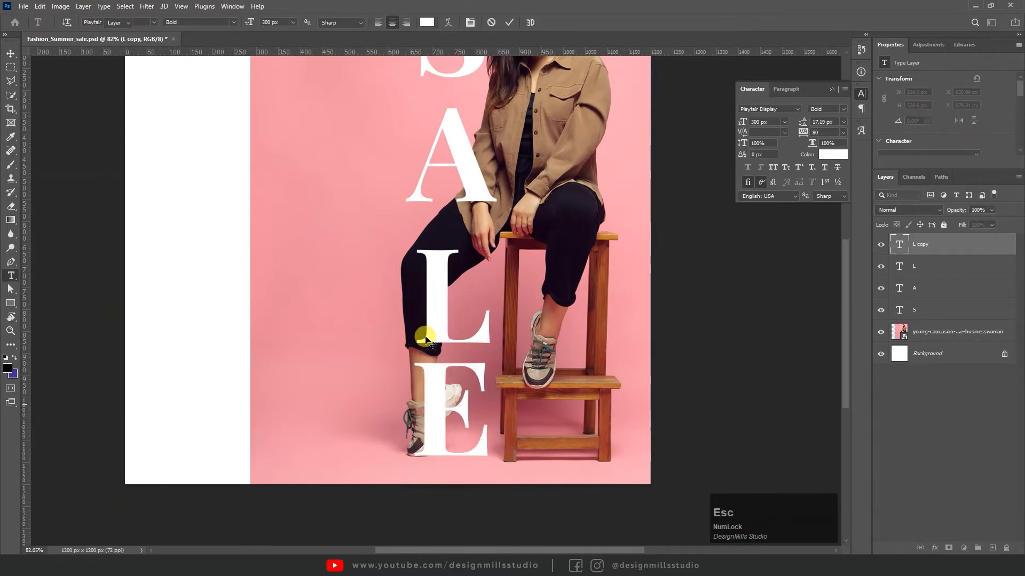
Select the E, L, A and S text layers together and distribute them evenly in the vertical direction
{"action": "key", "text": "v"}
{"action": "left_click", "coordinate": [437, 285], "text": "shift"}
{"action": "left_click", "coordinate": [464, 160], "text": "shift"}
{"action": "scroll", "coordinate": [465, 160], "scroll_direction": "up", "scroll_amount": 3}
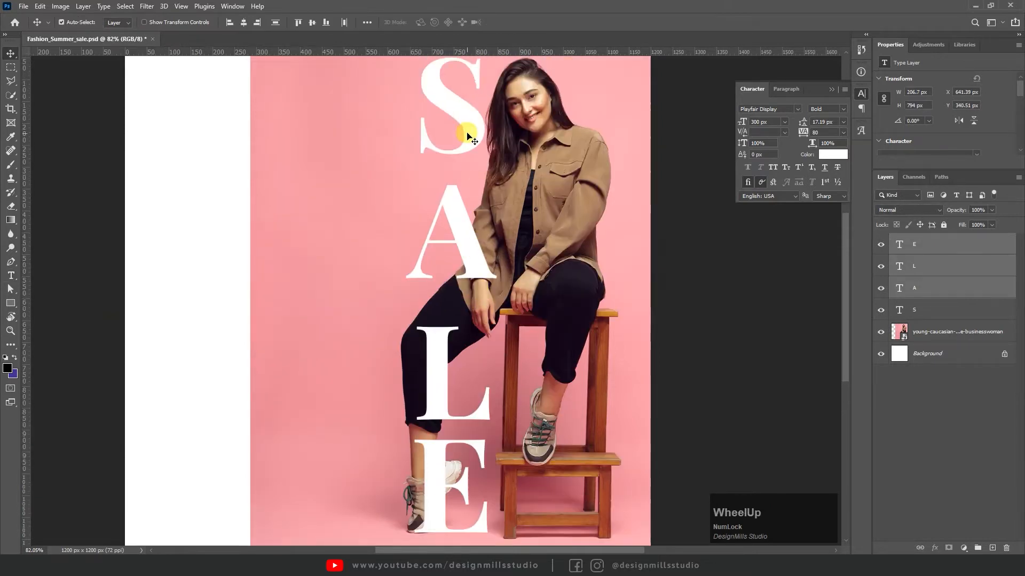
{"action": "left_click", "coordinate": [470, 131], "text": "shift"}
{"action": "left_click", "coordinate": [275, 22]}
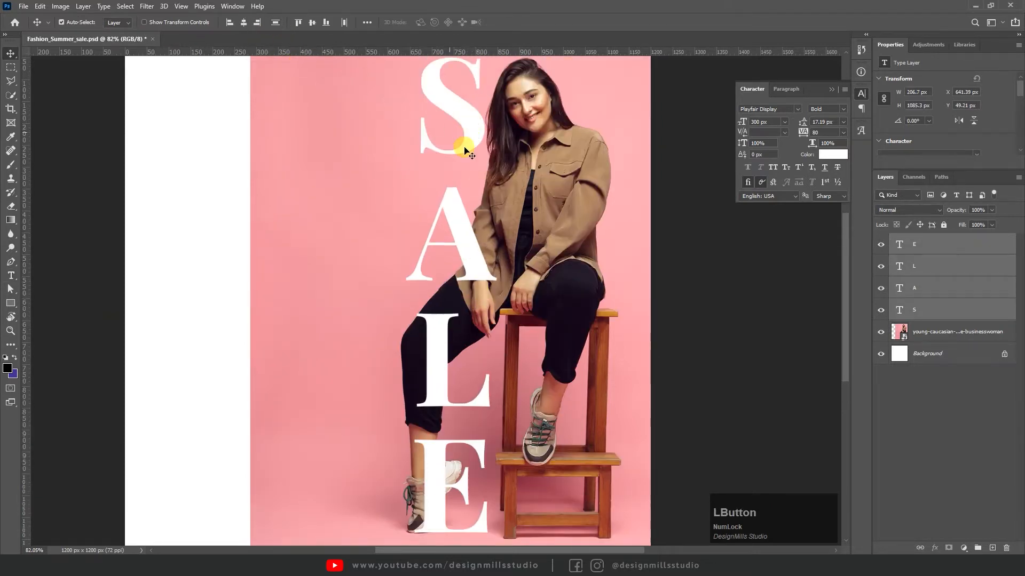
Set the font size of the four selected SALE letters to 370 px
{"action": "key", "text": "t"}
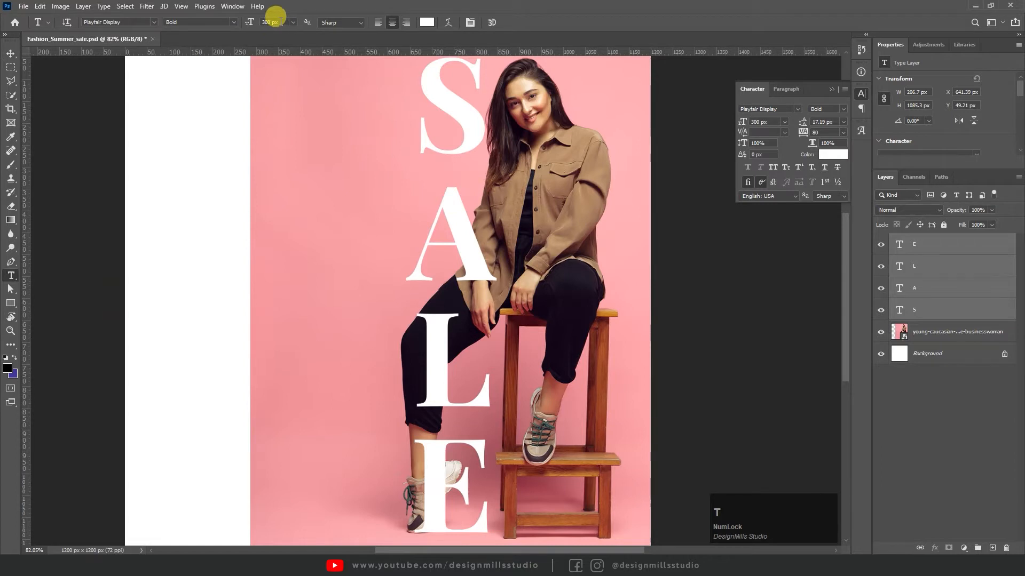
{"action": "left_click", "coordinate": [278, 22]}
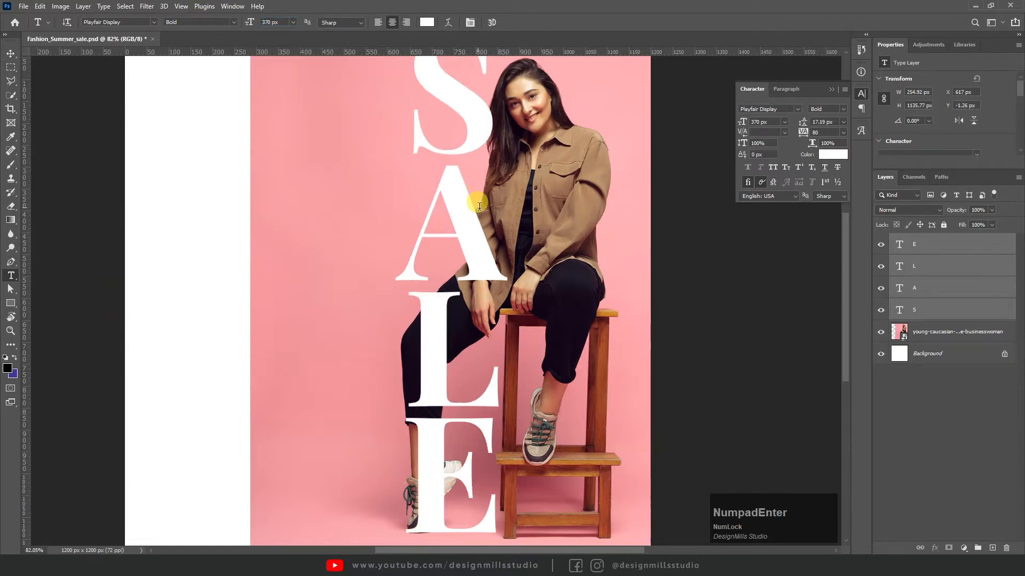
{"action": "key", "text": "z"}
{"action": "mouse_move", "coordinate": [482, 202]}
{"action": "left_mouse_down"}
{"action": "mouse_move", "coordinate": [473, 210]}
{"action": "mouse_move", "coordinate": [496, 212]}
{"action": "left_mouse_up"}
{"action": "key", "text": "v"}
{"action": "left_click", "coordinate": [725, 227]}
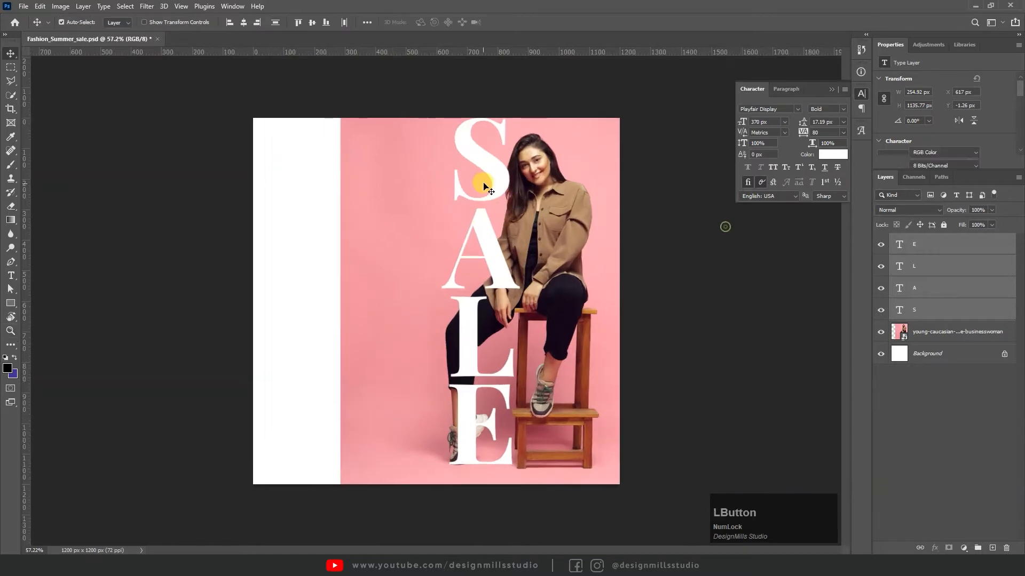
Move the S down about 30 px and distribute the four letters evenly in the vertical direction
{"action": "left_click", "coordinate": [485, 187]}
{"action": "left_click", "coordinate": [501, 265], "text": "shift"}
{"action": "left_click", "coordinate": [457, 356], "text": "shift"}
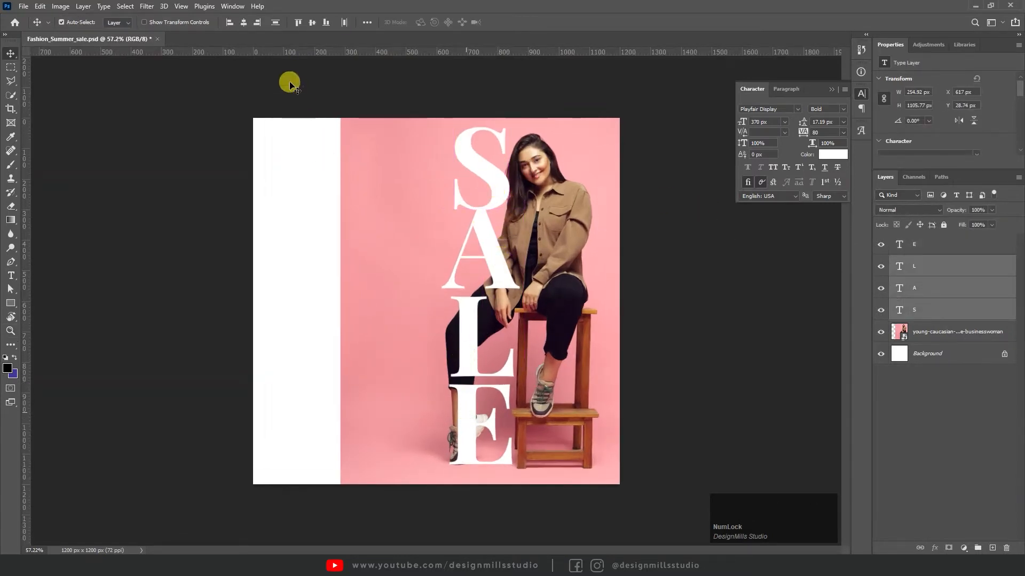
{"action": "left_click", "coordinate": [708, 356]}
Move the E down about 9 px and distribute the four letters vertically again
{"action": "left_click_drag", "start_coordinate": [464, 452], "coordinate": [465, 456]}
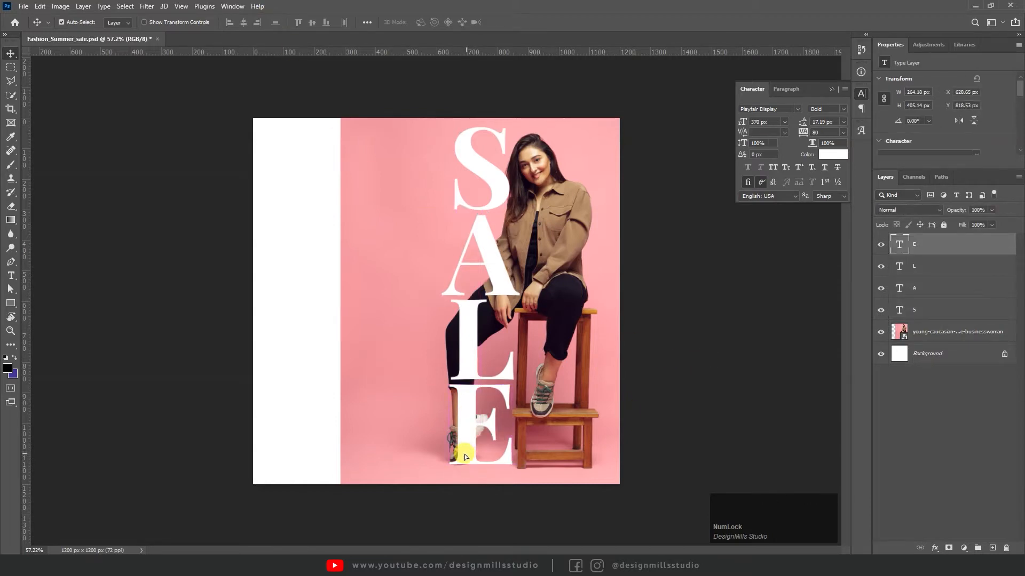
{"action": "key", "text": "Down"}
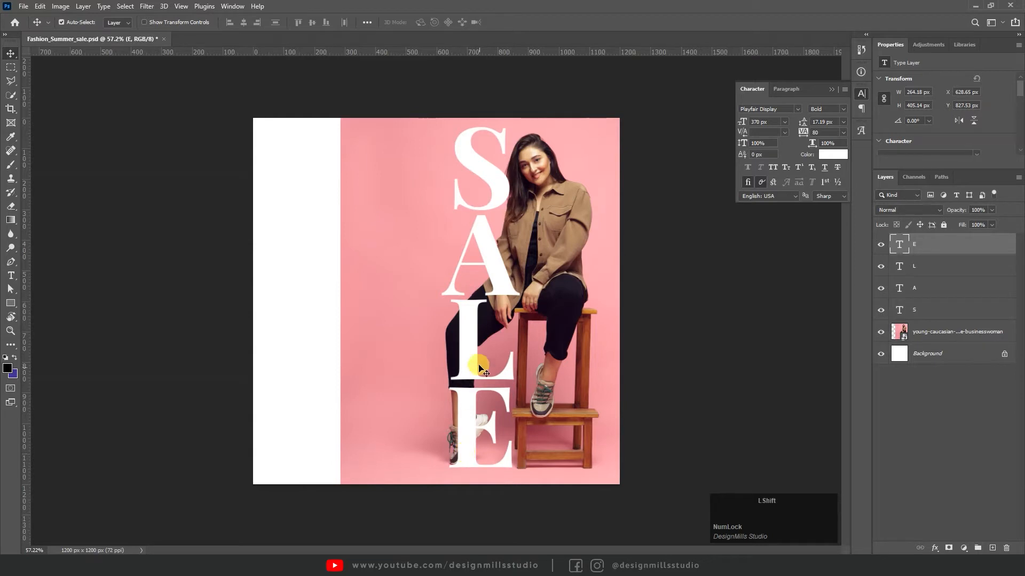
{"action": "left_click", "coordinate": [466, 335], "text": "shift"}
{"action": "left_click", "coordinate": [491, 262], "text": "shift"}
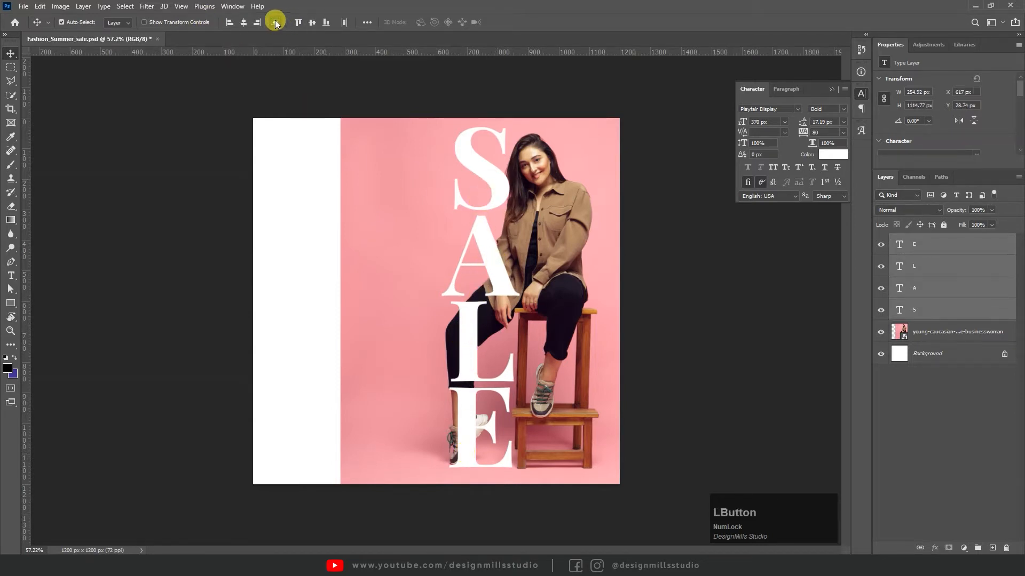
Create a selection around the woman on the photo layer using Select Subject in the Select and Mask workspace
{"action": "left_click", "coordinate": [519, 279]}
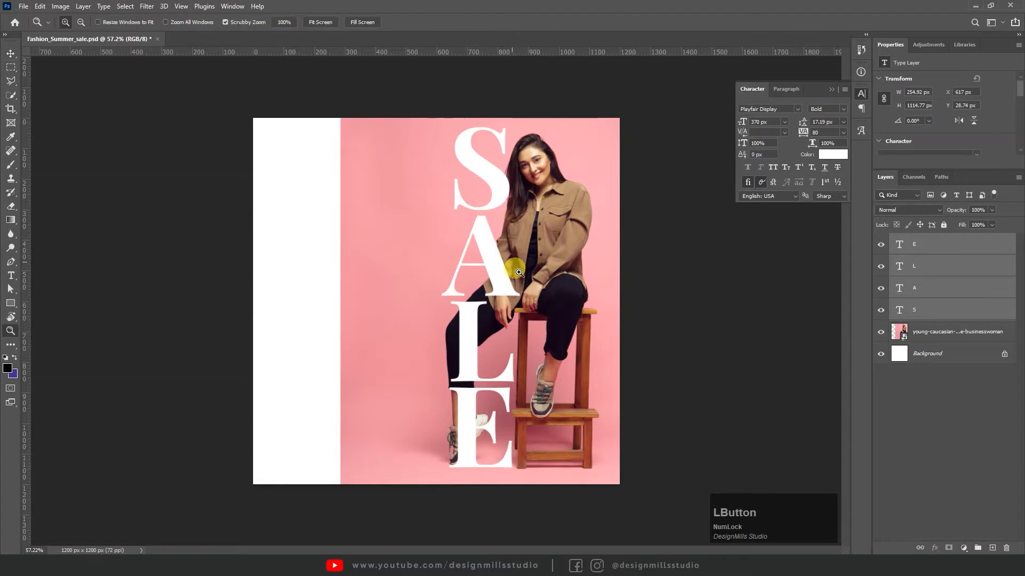
{"action": "key", "text": "v"}
{"action": "left_click", "coordinate": [548, 239]}
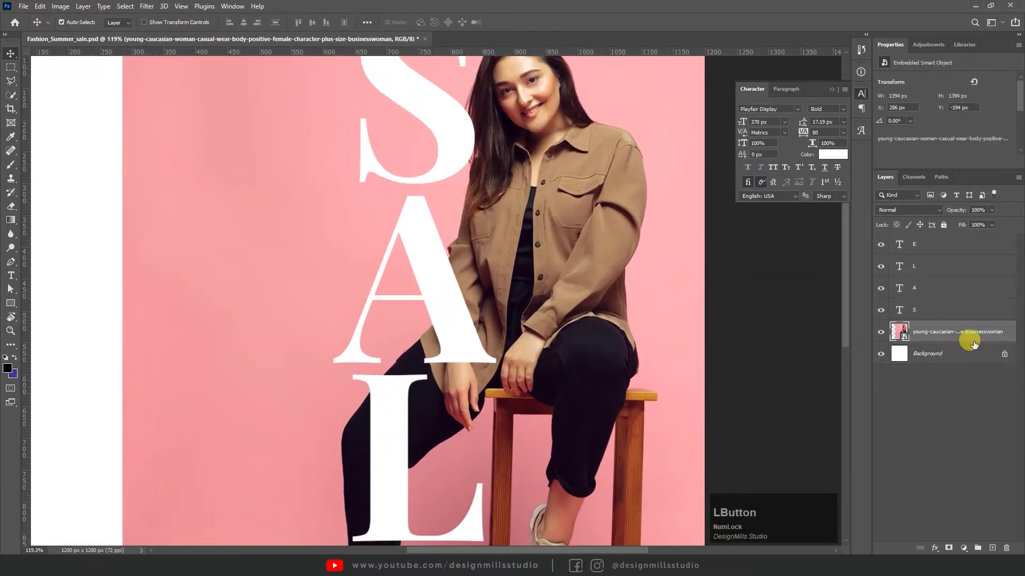
{"action": "left_click", "coordinate": [10, 67]}
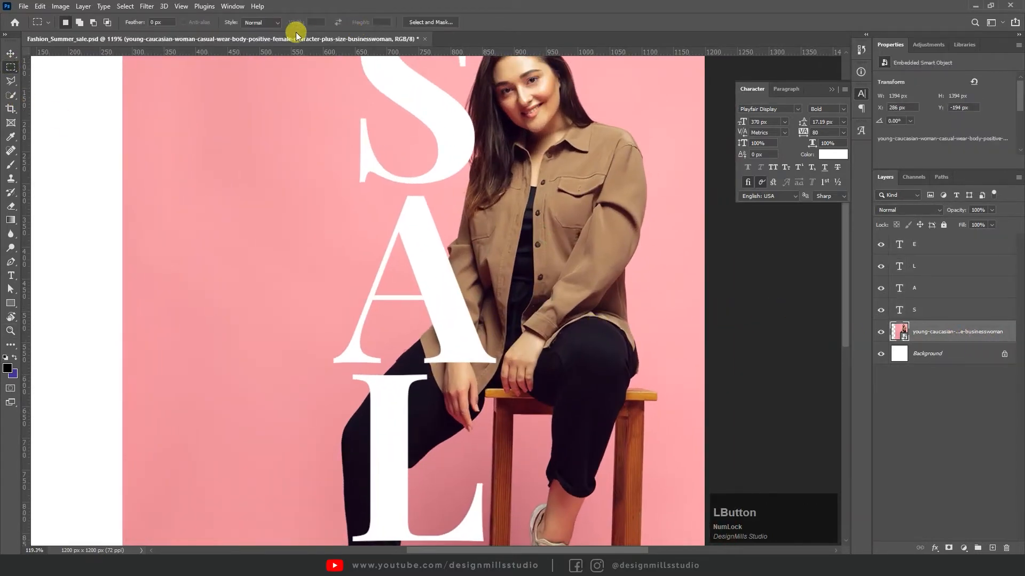
{"action": "left_click", "coordinate": [436, 22]}
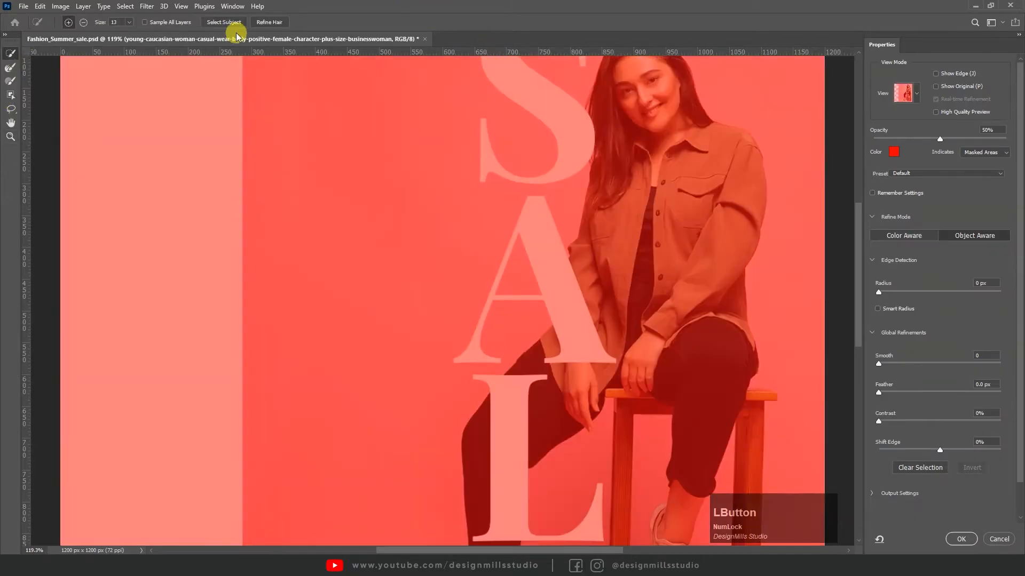
{"action": "left_click", "coordinate": [917, 94]}
{"action": "left_click", "coordinate": [917, 93]}
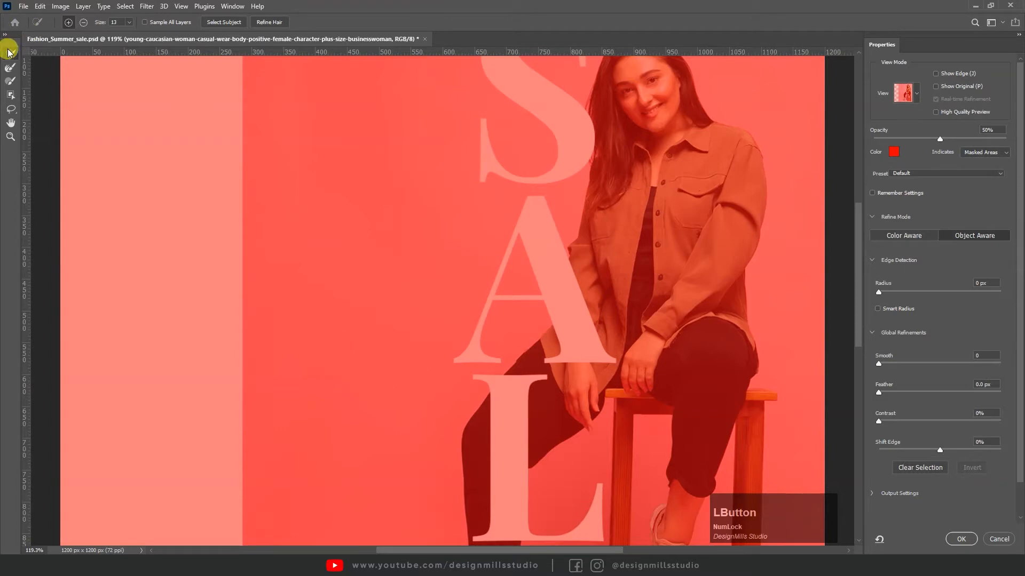
{"action": "left_click", "coordinate": [224, 24]}
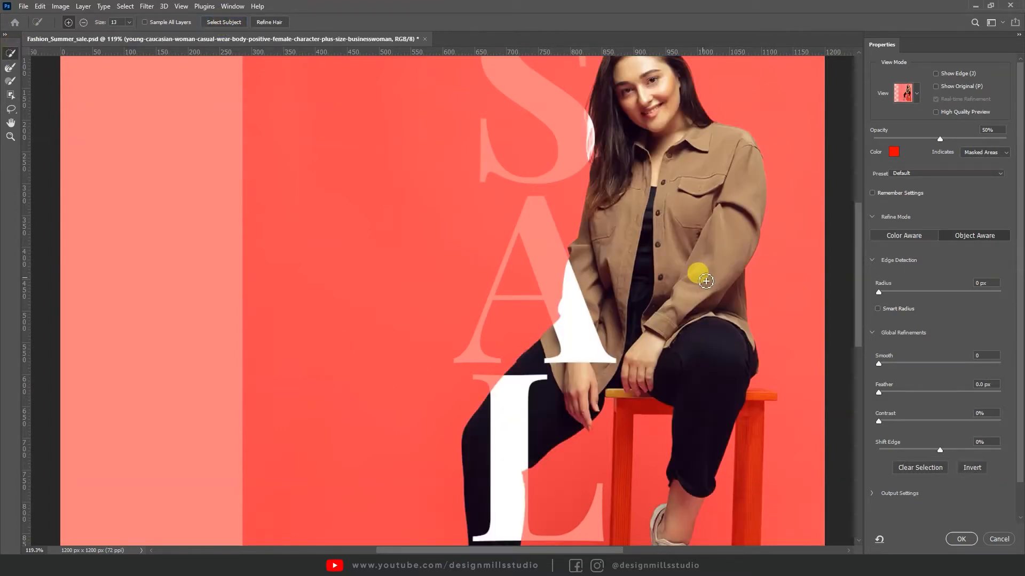
{"action": "left_click", "coordinate": [962, 540]}
{"action": "type", "text": "z"}
{"action": "left_click", "coordinate": [932, 266]}
{"action": "left_click", "coordinate": [508, 217]}
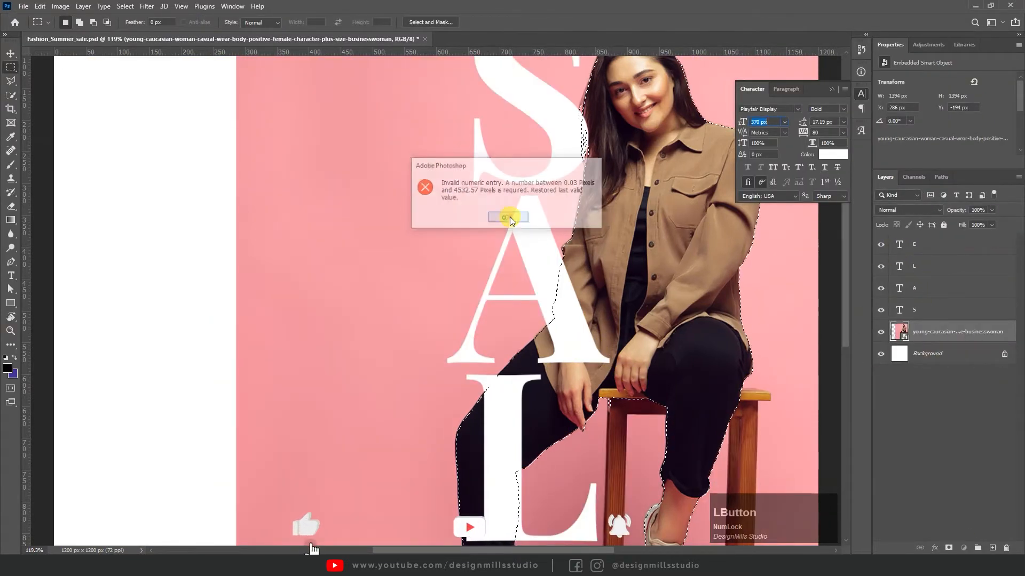
{"action": "left_click", "coordinate": [929, 310]}
{"action": "left_click", "coordinate": [13, 53]}
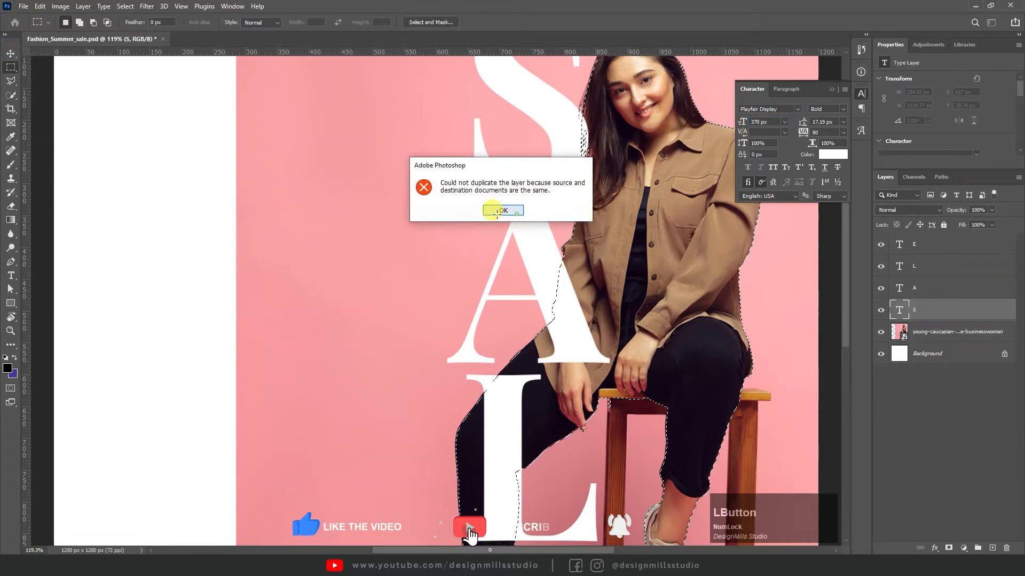
{"action": "left_click", "coordinate": [503, 210]}
{"action": "left_click", "coordinate": [11, 53]}
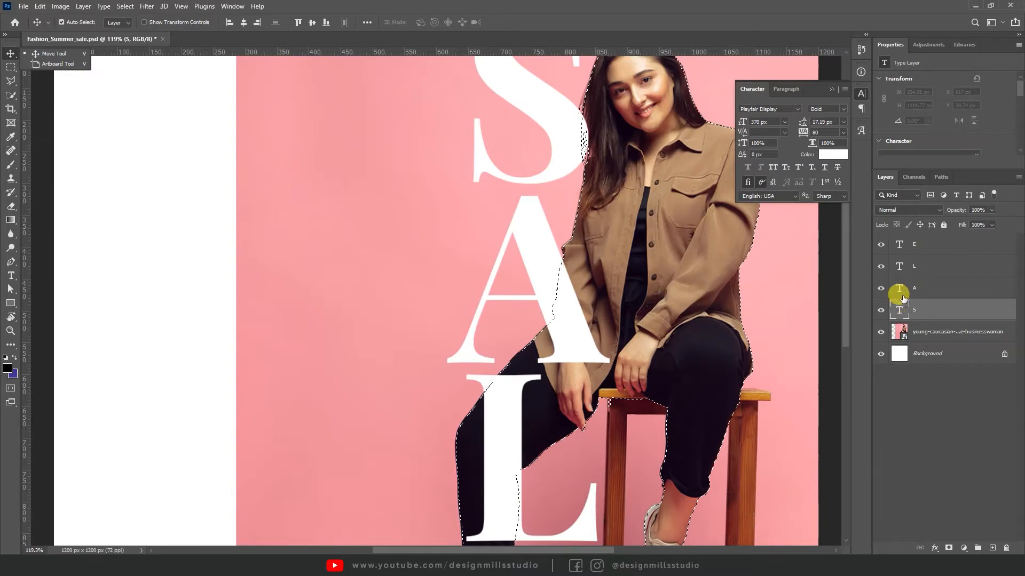
Invert the selection of the woman and add it as a layer mask on the A text layer
{"action": "left_click", "coordinate": [927, 290]}
{"action": "left_click", "coordinate": [924, 288]}
{"action": "left_click", "coordinate": [948, 548]}
{"action": "key", "text": "ctrl+z"}
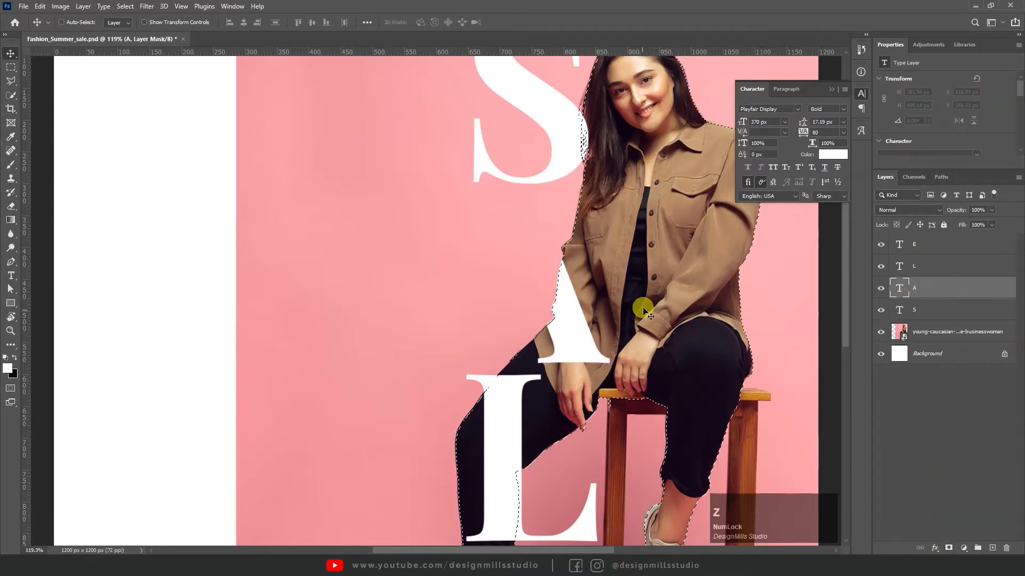
{"action": "key", "text": "ctrl+shift+i"}
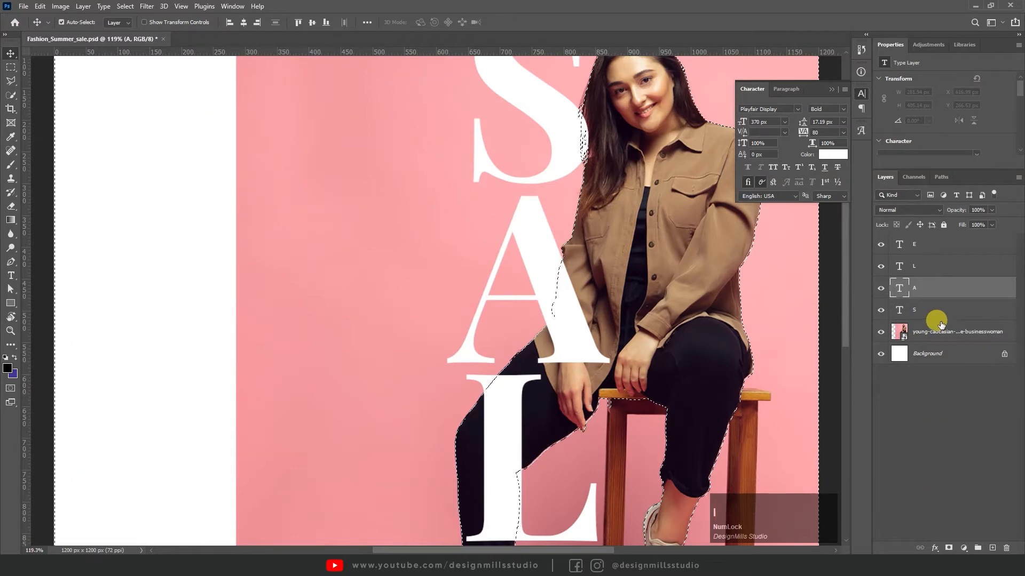
{"action": "left_click", "coordinate": [948, 548]}
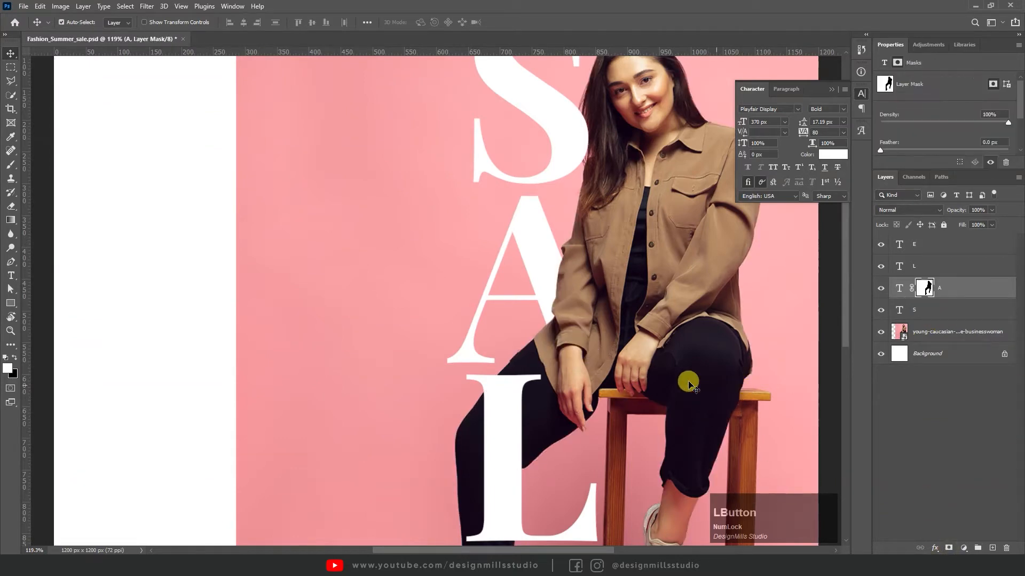
Clear any active selection and add an empty layer mask to the E text layer
{"action": "key", "text": "z"}
{"action": "left_click_drag", "start_coordinate": [609, 333], "coordinate": [527, 373]}
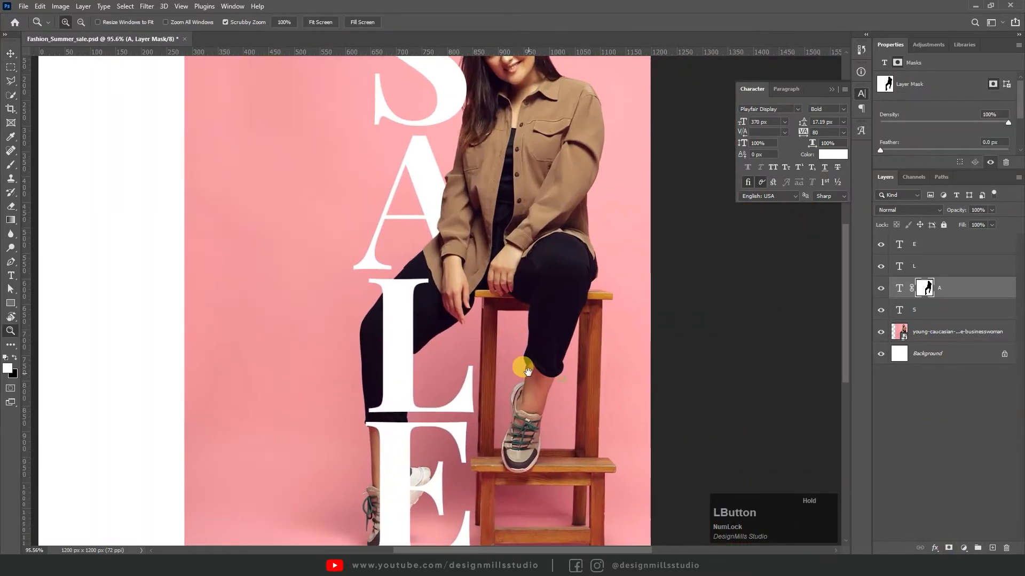
{"action": "key", "text": "v"}
{"action": "left_click", "coordinate": [391, 435], "text": "ctrl"}
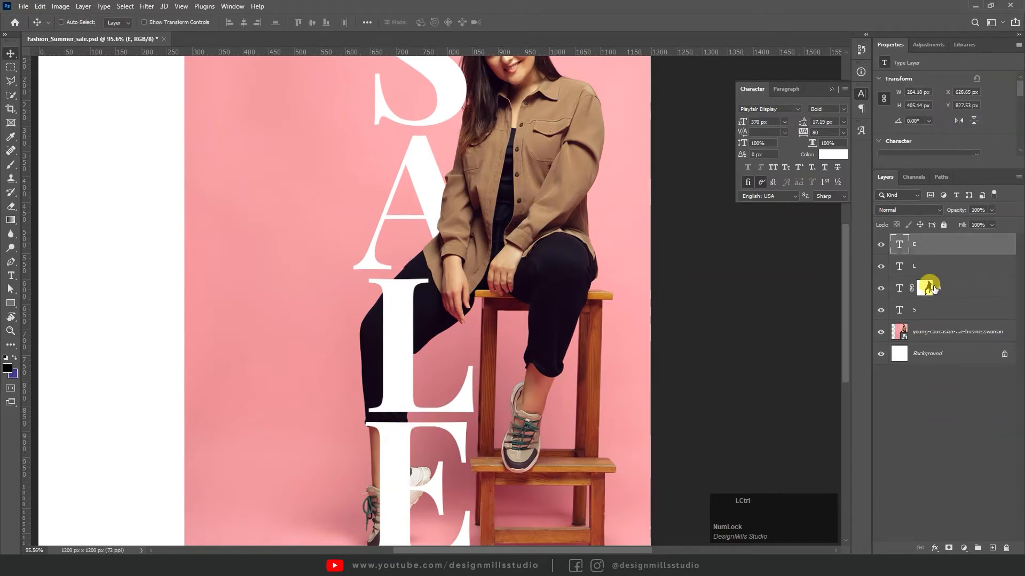
{"action": "key", "text": "ctrl+d"}
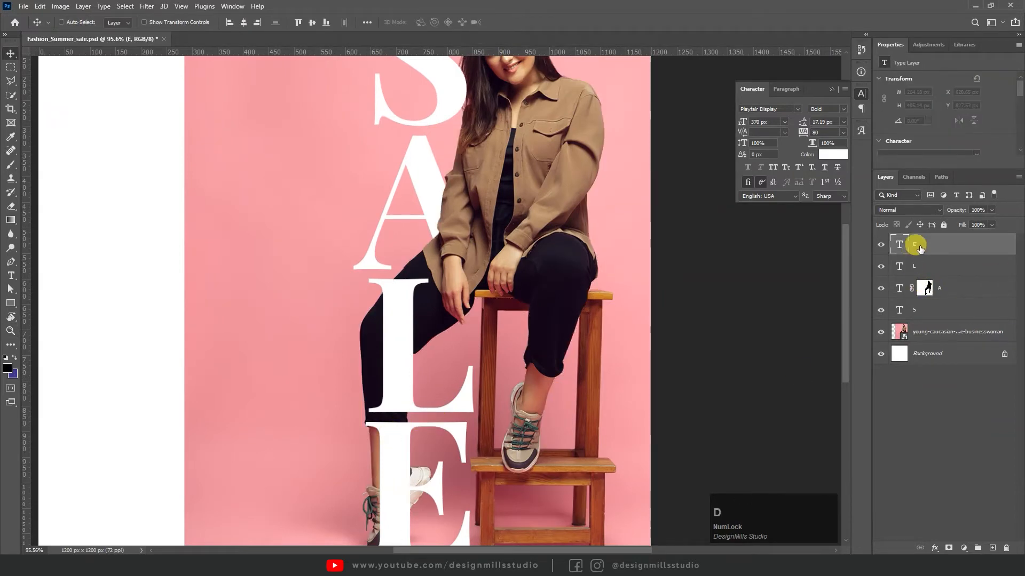
{"action": "left_click", "coordinate": [947, 247]}
{"action": "left_click", "coordinate": [948, 548]}
Load the A layer's mask as a selection and use it to hide the E where it overlaps the woman
{"action": "left_click", "coordinate": [924, 288], "text": "ctrl"}
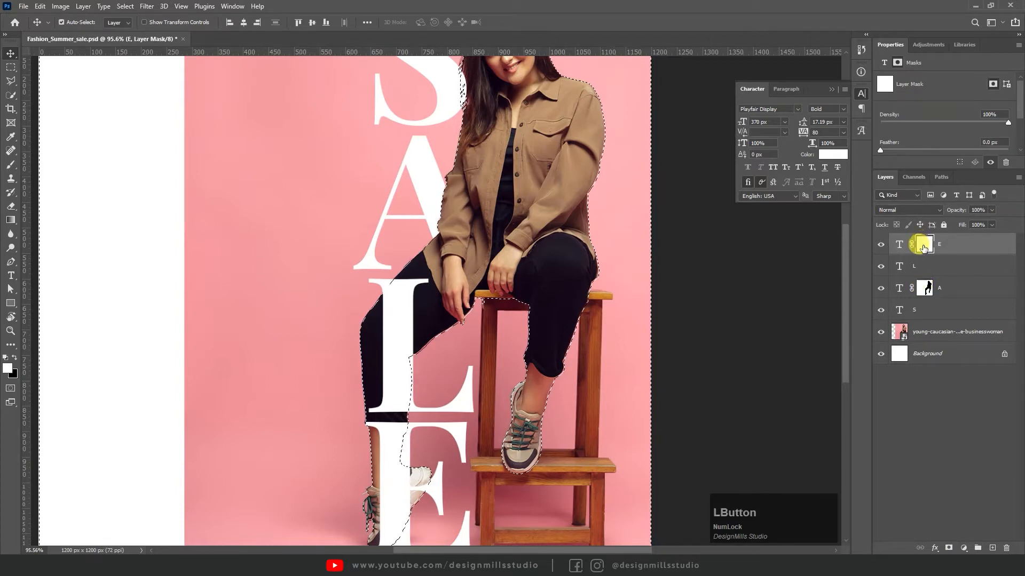
{"action": "key", "text": "Delete"}
{"action": "key", "text": "ctrl+z"}
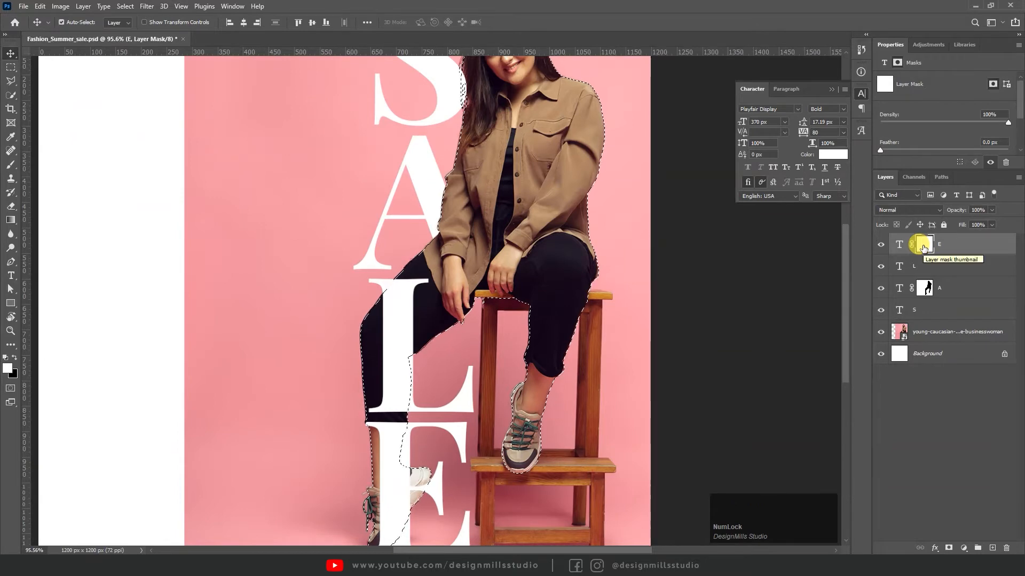
{"action": "key", "text": "Delete"}
{"action": "key", "text": "ctrl+d"}
Examine the masked edges of the E around the woman's leg and shoe up close
{"action": "key", "text": "z"}
{"action": "left_click_drag", "start_coordinate": [649, 442], "coordinate": [532, 347]}
{"action": "left_click_drag", "start_coordinate": [518, 419], "coordinate": [540, 436]}
{"action": "left_click_drag", "start_coordinate": [540, 436], "coordinate": [508, 356]}
{"action": "left_click_drag", "start_coordinate": [500, 372], "coordinate": [511, 438]}
{"action": "left_click_drag", "start_coordinate": [533, 438], "coordinate": [493, 409]}
{"action": "left_click_drag", "start_coordinate": [516, 307], "coordinate": [524, 324]}
{"action": "key", "text": "v"}
{"action": "key", "text": "z"}
{"action": "left_click_drag", "start_coordinate": [515, 371], "coordinate": [543, 422]}
{"action": "left_click_drag", "start_coordinate": [556, 427], "coordinate": [517, 196]}
{"action": "left_click_drag", "start_coordinate": [432, 308], "coordinate": [465, 360]}
{"action": "key", "text": "v"}
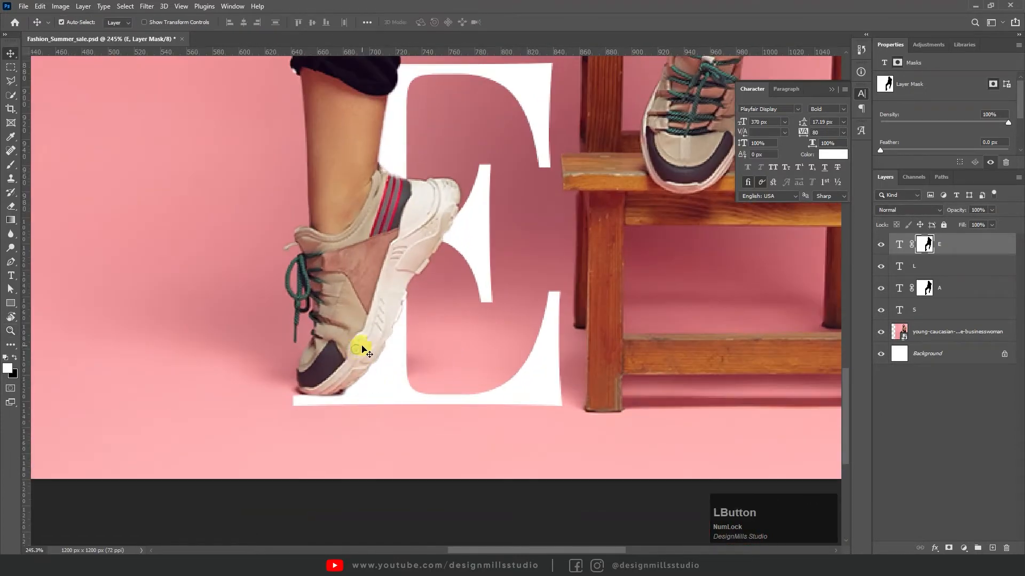
Create a new layer above the E and paint a soft black brush spot on the empty pink area beside the leg
{"action": "key", "text": "b"}
{"action": "left_click", "coordinate": [991, 547]}
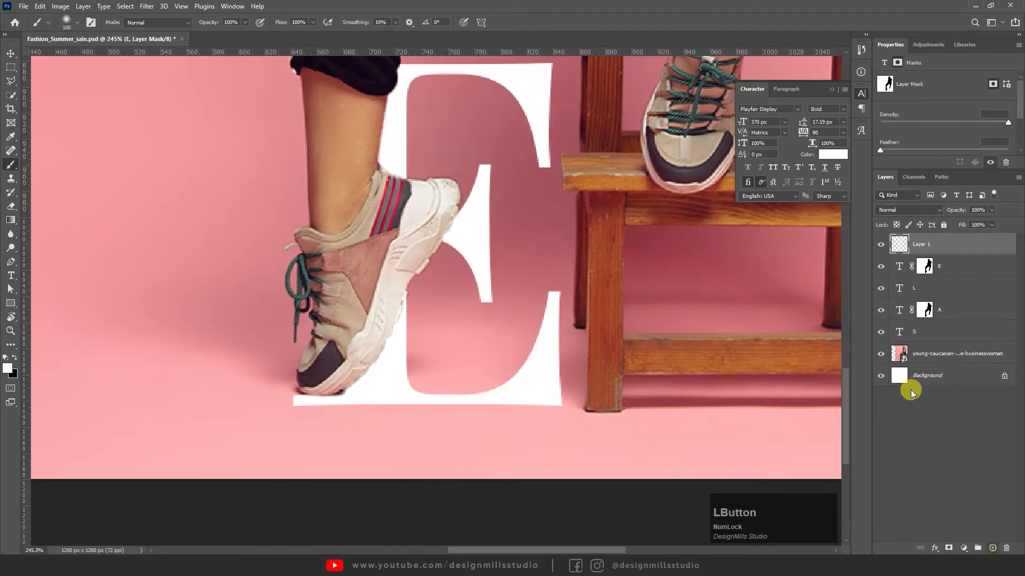
{"action": "left_click", "coordinate": [213, 198]}
{"action": "left_click_drag", "start_coordinate": [247, 212], "coordinate": [238, 219]}
Transform the black spot into a shadow under the raised shoe: height about 12.4%, horizontal skew about 3.7°, rotation about -7.15°
{"action": "key", "text": "v"}
{"action": "key", "text": "ctrl+t"}
{"action": "mouse_move", "coordinate": [219, 110]}
{"action": "left_mouse_down"}
{"action": "mouse_move", "coordinate": [219, 188]}
{"action": "mouse_move", "coordinate": [274, 298]}
{"action": "mouse_move", "coordinate": [375, 376]}
{"action": "left_mouse_up"}
{"action": "left_click_drag", "start_coordinate": [450, 377], "coordinate": [449, 370]}
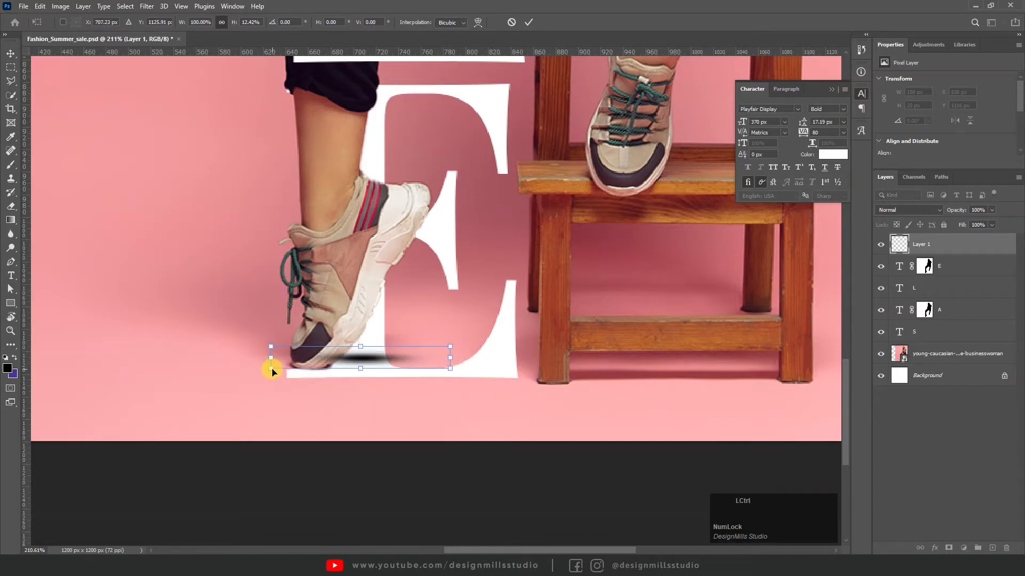
{"action": "left_click_drag", "start_coordinate": [272, 369], "coordinate": [270, 358]}
{"action": "key", "text": "ctrl+z"}
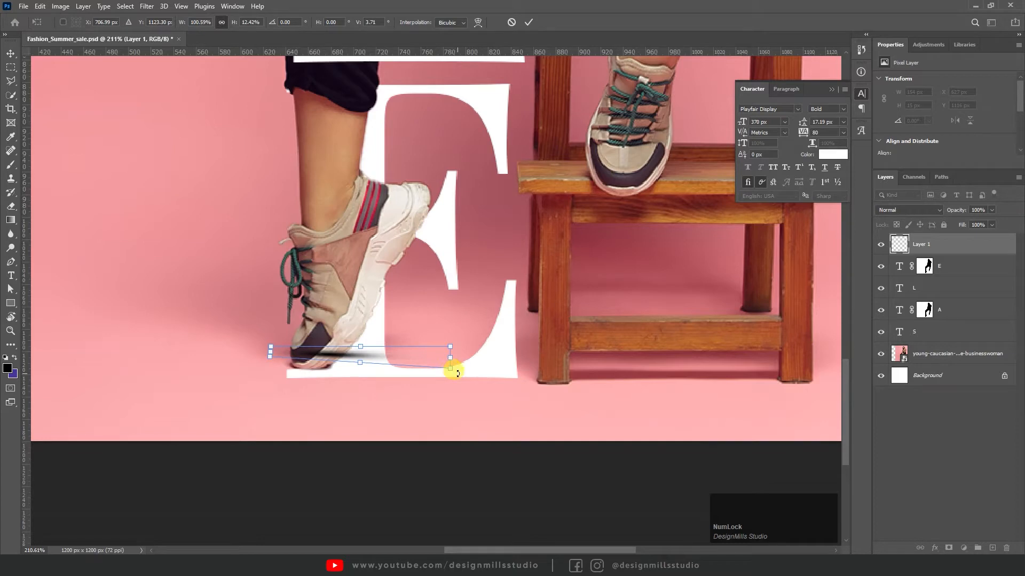
{"action": "left_click_drag", "start_coordinate": [458, 372], "coordinate": [465, 355]}
{"action": "left_click_drag", "start_coordinate": [377, 354], "coordinate": [397, 359]}
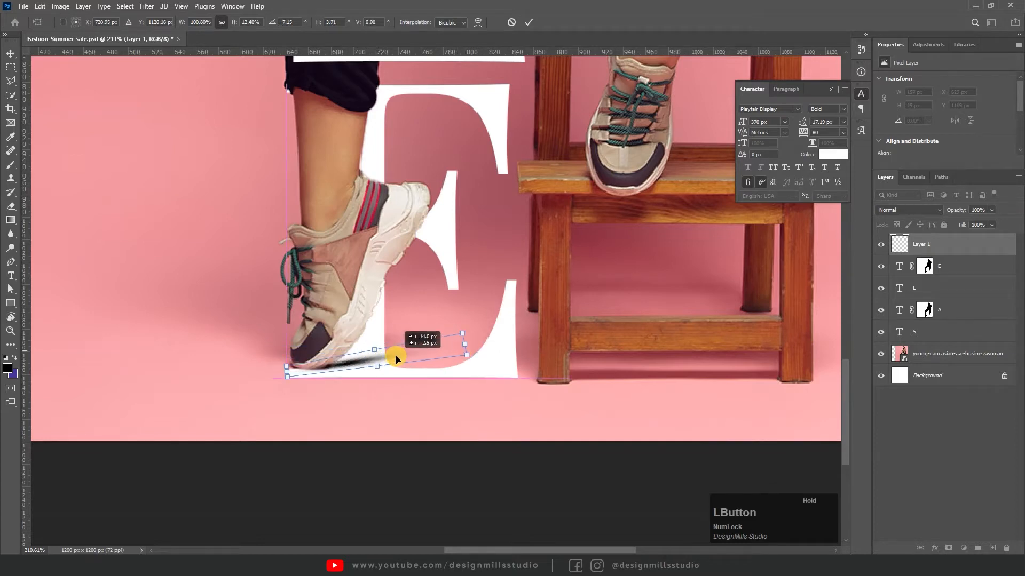
{"action": "key", "text": "Return"}
Set the shadow layer's opacity to 40% and fit it closely under the sole of the raised shoe
{"action": "key", "text": "z"}
{"action": "left_click", "coordinate": [374, 355]}
{"action": "key", "text": "v"}
{"action": "left_click_drag", "start_coordinate": [339, 363], "coordinate": [357, 363]}
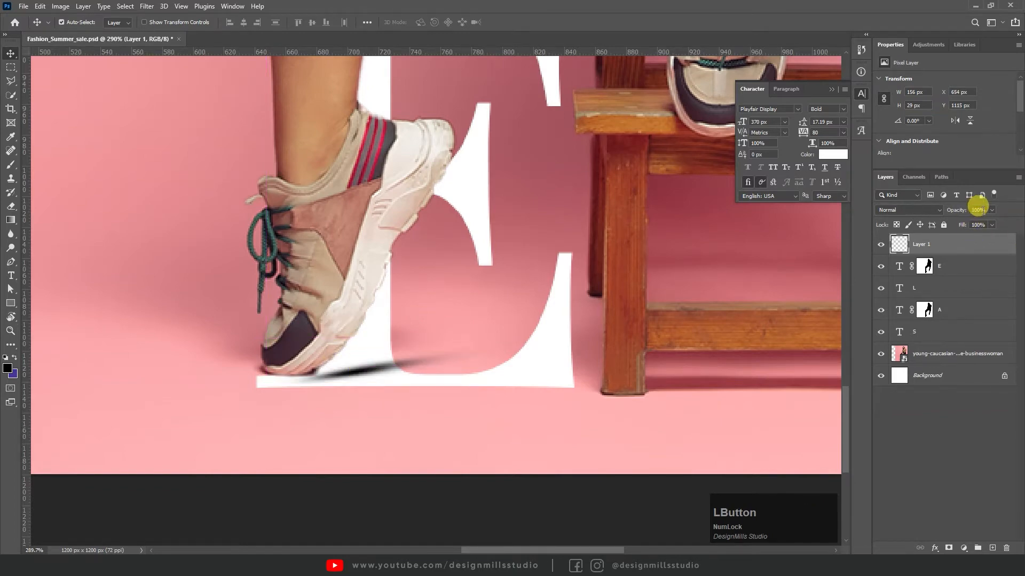
{"action": "type", "text": "40"}
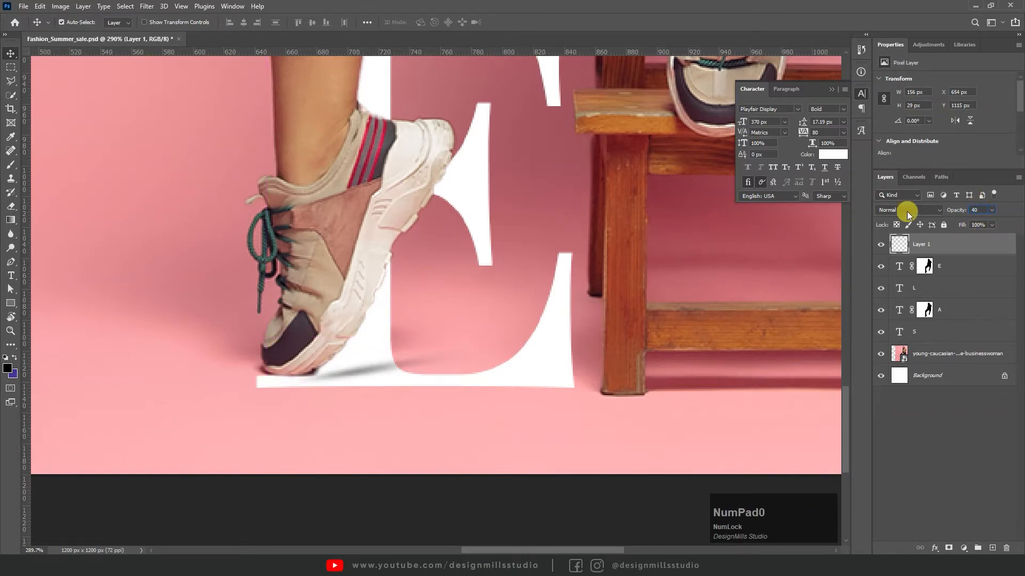
{"action": "left_click_drag", "start_coordinate": [360, 373], "coordinate": [357, 367]}
{"action": "key", "text": "Up"}
{"action": "key", "text": "Up"}
{"action": "key", "text": "Up"}
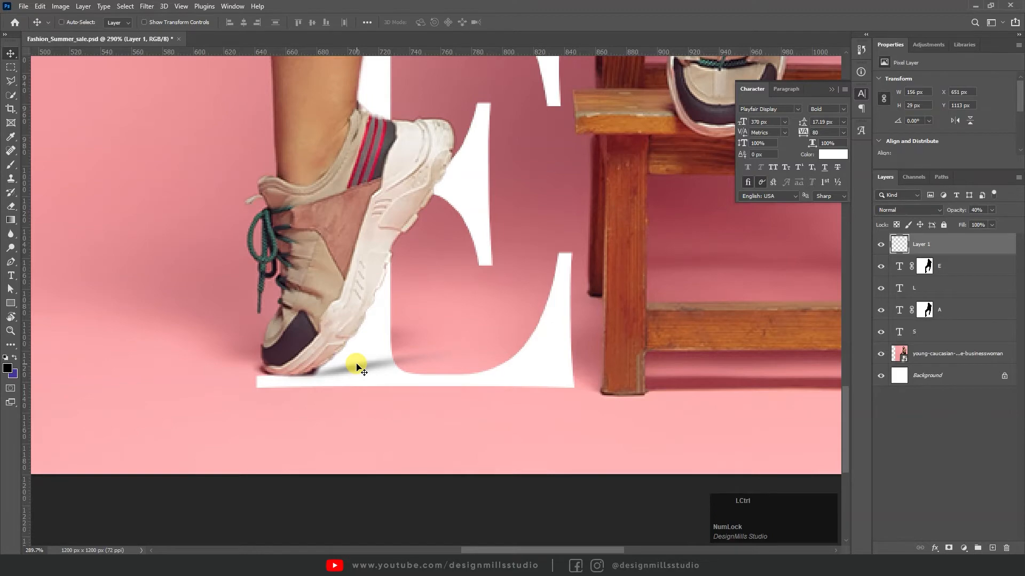
Lock the shadow layer, the four letter layers and the photo layer together
{"action": "key", "text": "ctrl+0"}
{"action": "key", "text": "z"}
{"action": "mouse_move", "coordinate": [531, 447]}
{"action": "left_mouse_down"}
{"action": "mouse_move", "coordinate": [522, 453]}
{"action": "mouse_move", "coordinate": [517, 439]}
{"action": "left_mouse_up"}
{"action": "key", "text": "v"}
{"action": "left_click", "coordinate": [964, 266], "text": "ctrl"}
{"action": "left_click", "coordinate": [955, 288], "text": "ctrl"}
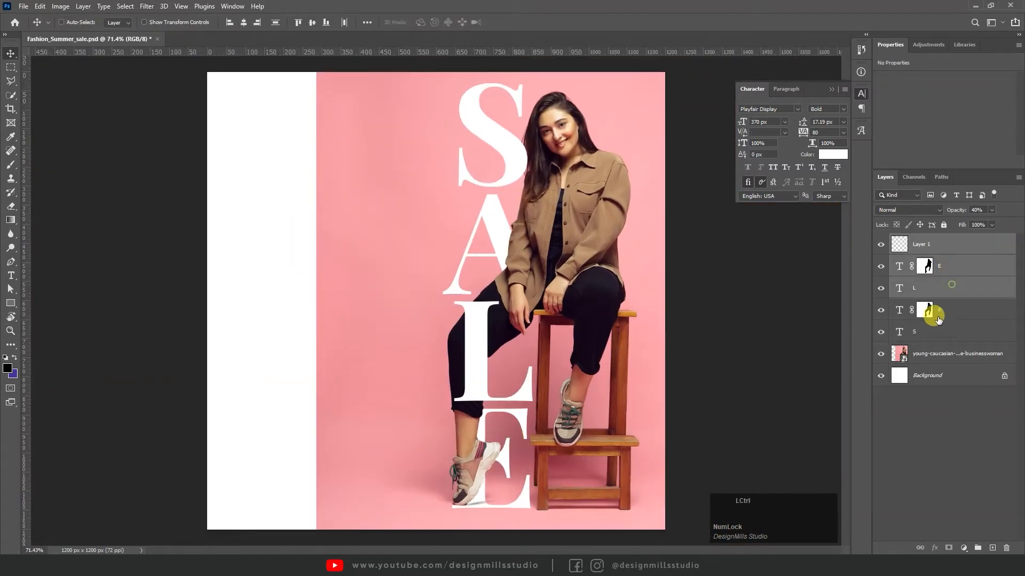
{"action": "left_click", "coordinate": [940, 310], "text": "ctrl"}
{"action": "left_click", "coordinate": [936, 331], "text": "ctrl"}
{"action": "left_click", "coordinate": [936, 353], "text": "ctrl"}
{"action": "left_click", "coordinate": [943, 229]}
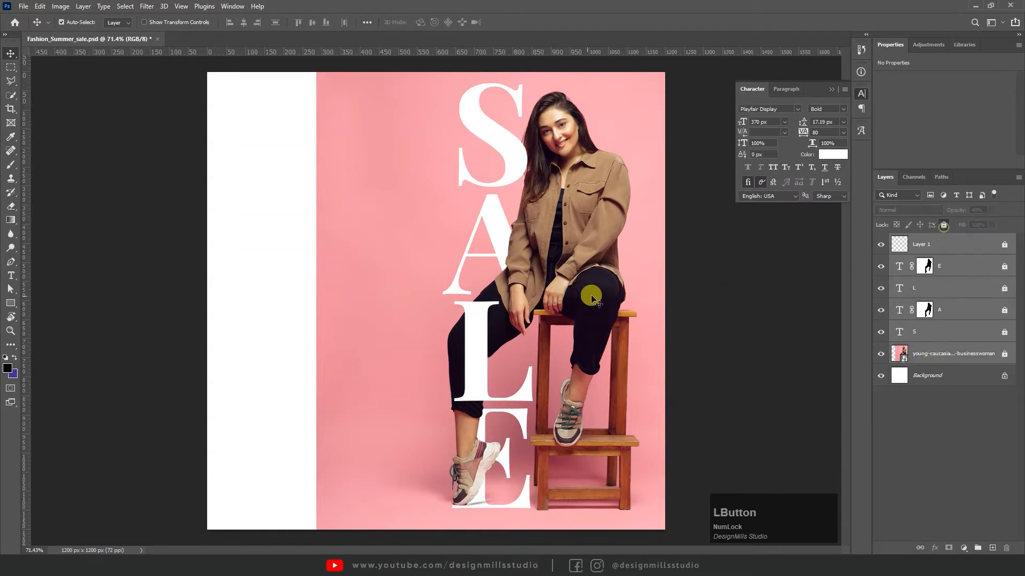
Draw a white rectangle about 498 × 1062 px and align it to the canvas's top-left corner
{"action": "key", "text": "z"}
{"action": "left_click_drag", "start_coordinate": [587, 286], "coordinate": [578, 289]}
{"action": "left_click_drag", "start_coordinate": [503, 279], "coordinate": [511, 285]}
{"action": "key", "text": "v"}
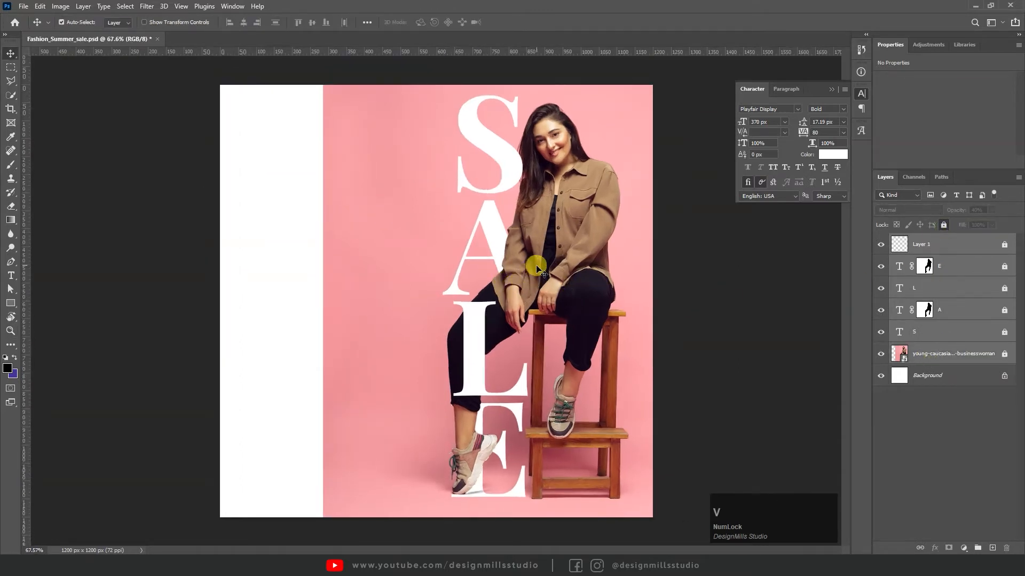
{"action": "key", "text": "u"}
{"action": "left_click_drag", "start_coordinate": [276, 119], "coordinate": [456, 502]}
{"action": "key", "text": "a"}
{"action": "key", "text": "v"}
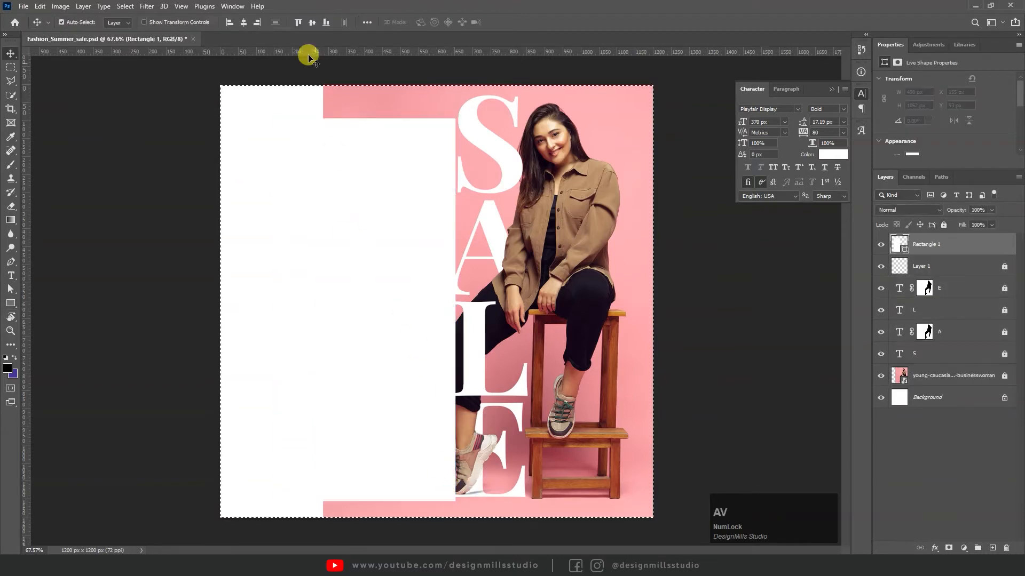
{"action": "left_click", "coordinate": [229, 22]}
{"action": "left_click", "coordinate": [298, 22]}
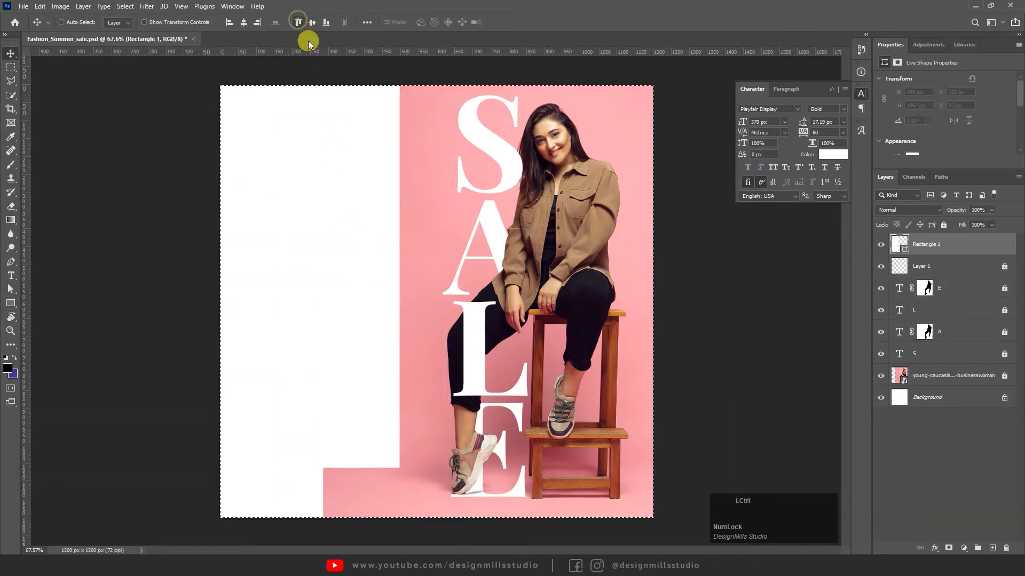
Stretch the white rectangle to 600 × 1200 px so it covers the left half of the canvas
{"action": "key", "text": "ctrl+t"}
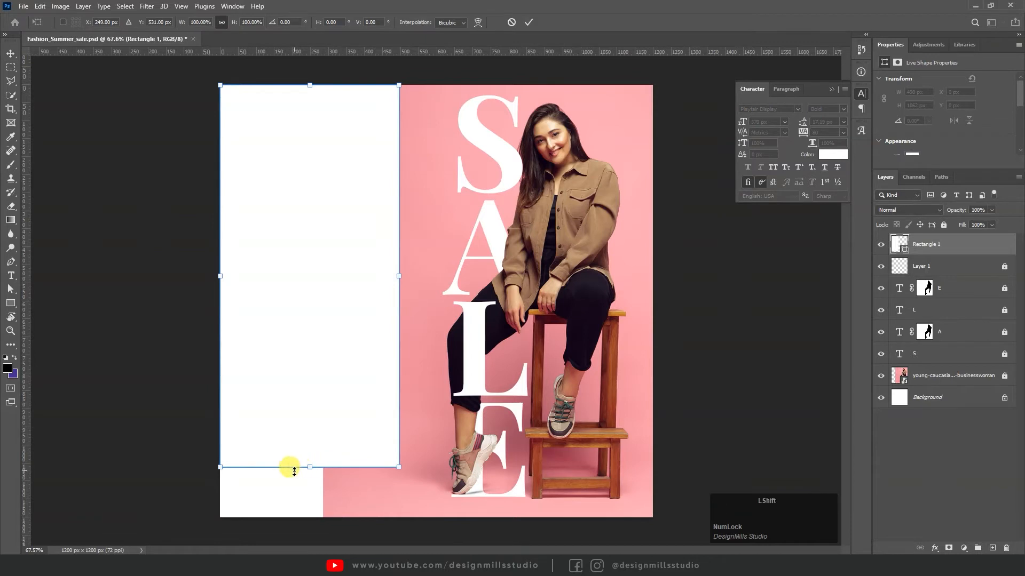
{"action": "left_click_drag", "start_coordinate": [310, 468], "coordinate": [310, 518]}
{"action": "left_click_drag", "start_coordinate": [396, 301], "coordinate": [428, 305]}
{"action": "key", "text": "Return"}
{"action": "key", "text": "ctrl+0"}
Group the shadow, letter and photo layers and shift the group about 30 px to the right
{"action": "left_click", "coordinate": [952, 276]}
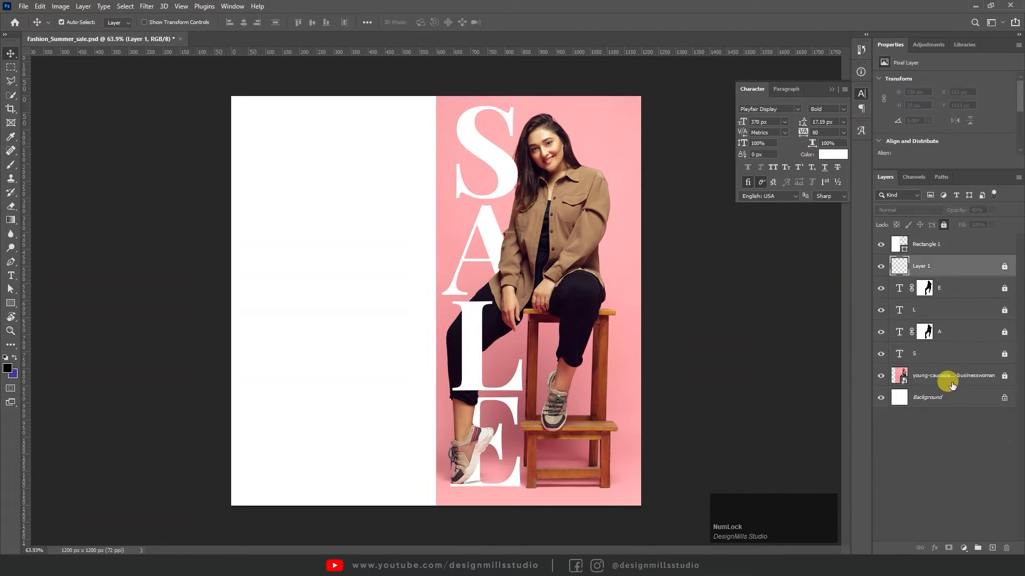
{"action": "left_click", "coordinate": [953, 369], "text": "shift"}
{"action": "key", "text": "ctrl+g"}
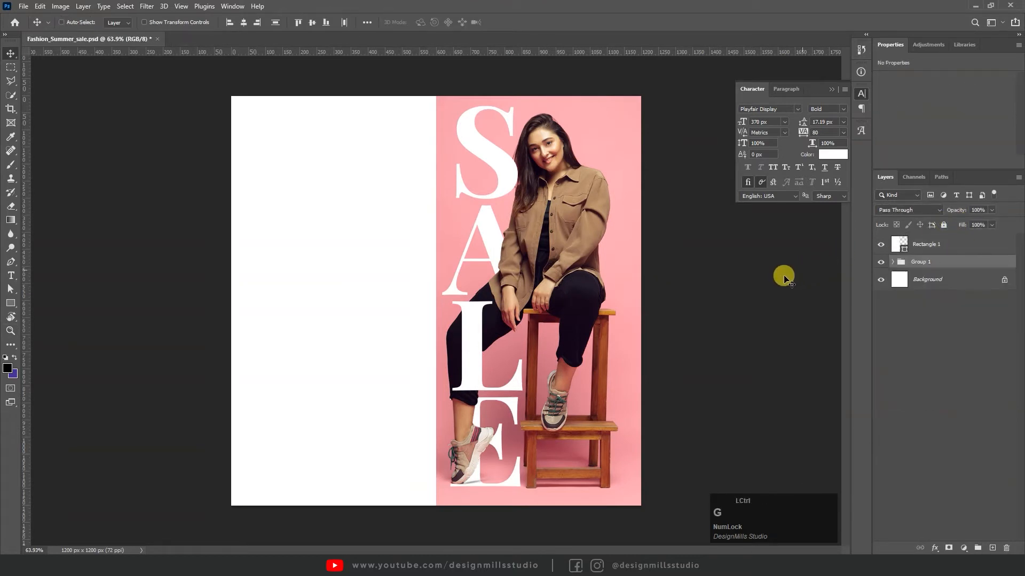
{"action": "key", "text": "shift+Right"}
{"action": "key", "text": "shift+Right"}
{"action": "key", "text": "shift+Right"}
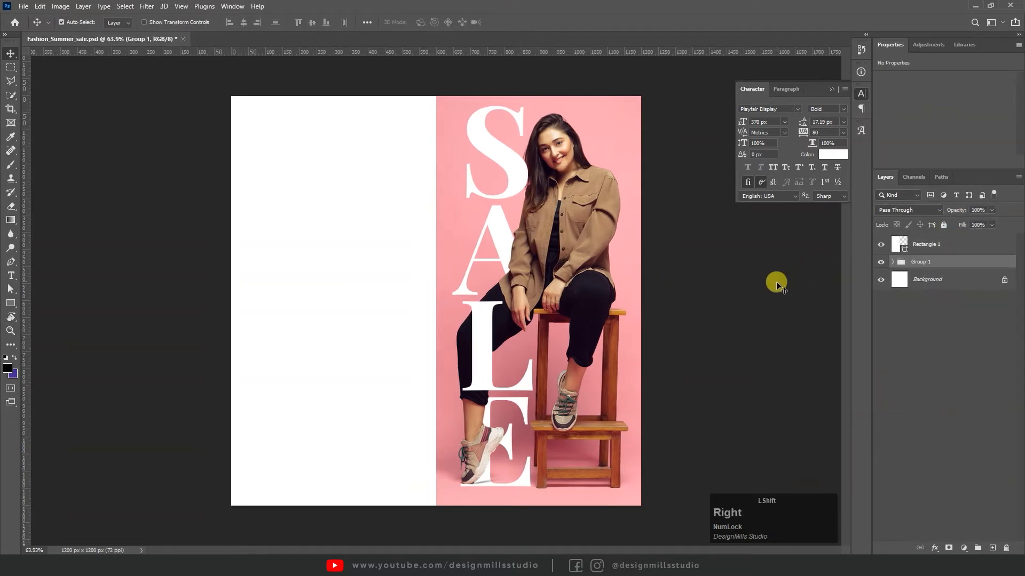
{"action": "key", "text": "Right"}
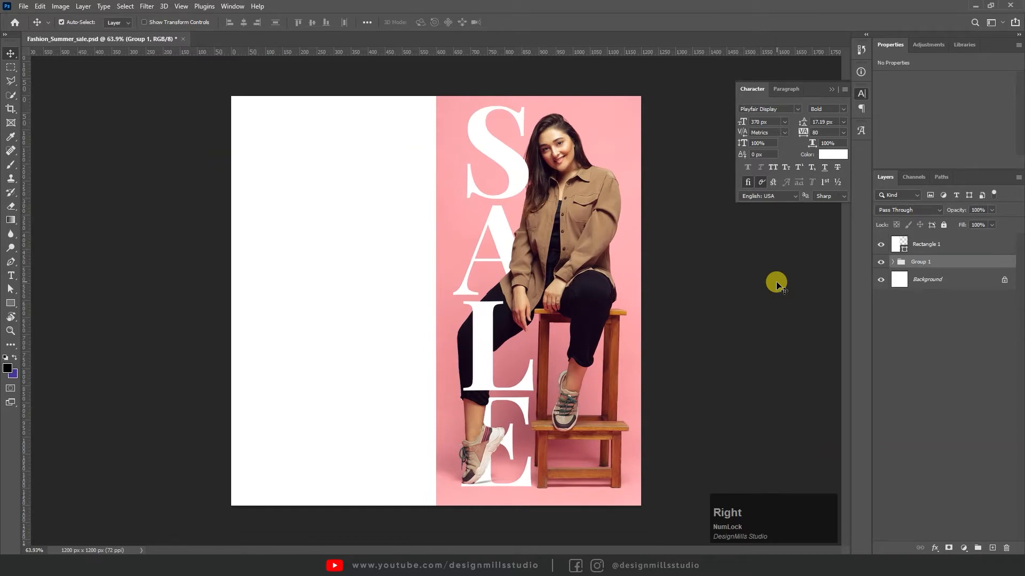
Change the rectangle's fill to a dusty pink, about #cd7081, derived from the photo's background colour
{"action": "left_click", "coordinate": [377, 217]}
{"action": "double_click", "coordinate": [902, 249]}
{"action": "left_click_drag", "start_coordinate": [792, 325], "coordinate": [750, 281]}
{"action": "left_click", "coordinate": [458, 213]}
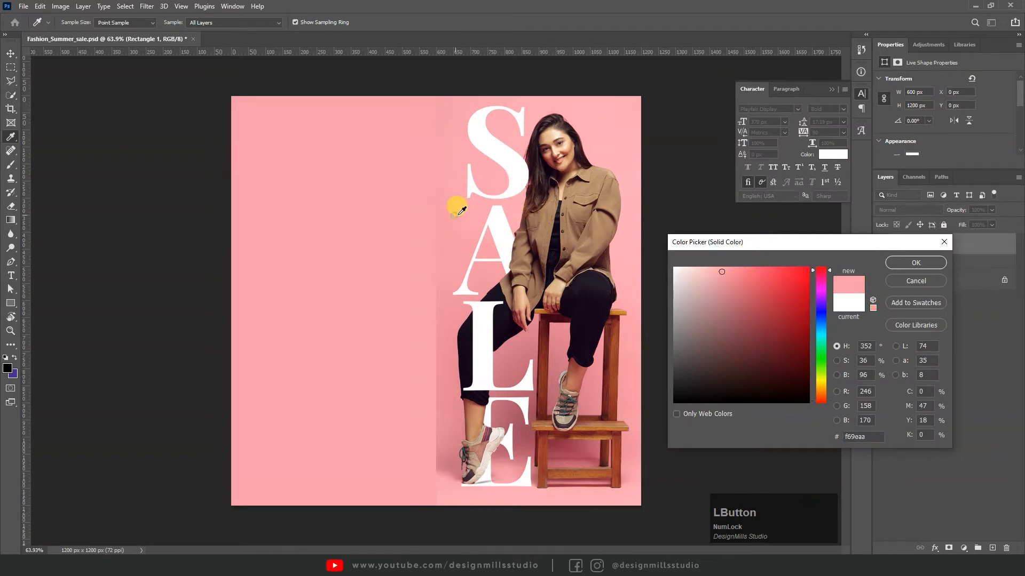
{"action": "left_click_drag", "start_coordinate": [723, 273], "coordinate": [741, 295]}
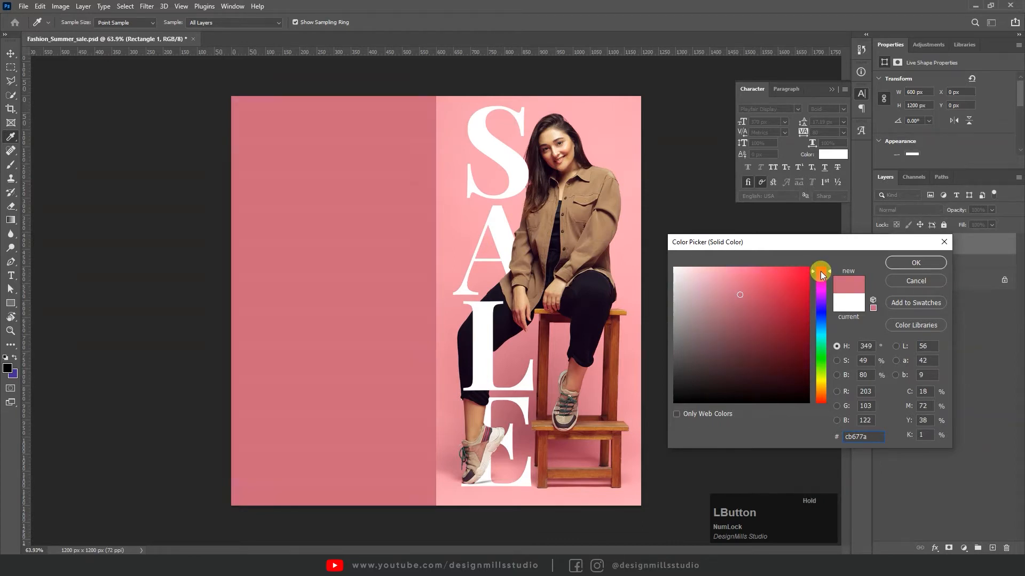
{"action": "left_click", "coordinate": [734, 295]}
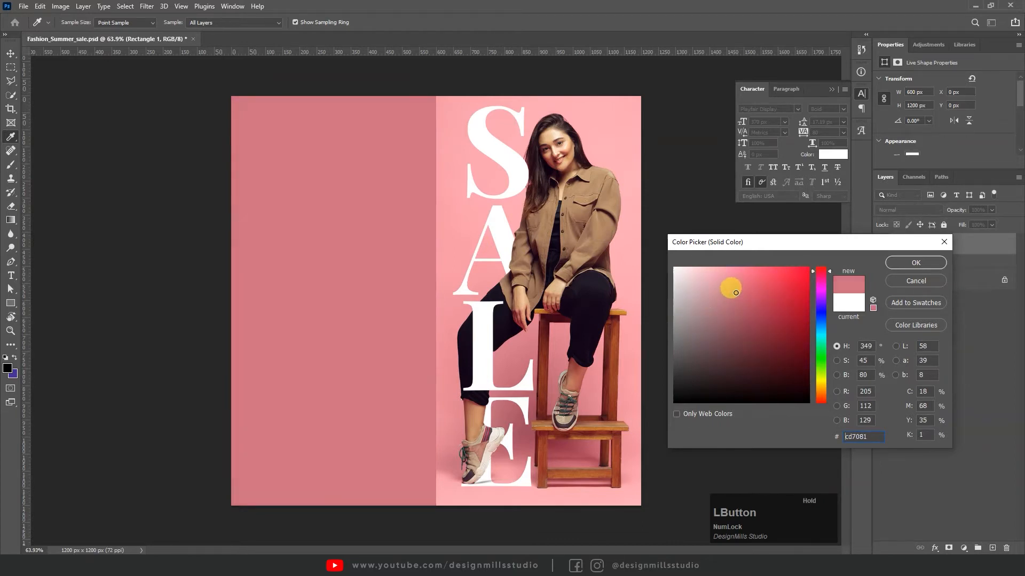
{"action": "left_click", "coordinate": [921, 263]}
Duplicate the letter S onto the pink rectangle and bring the copy to the front of the layer stack
{"action": "key", "text": "ctrl+space"}
{"action": "left_click_drag", "start_coordinate": [316, 201], "coordinate": [327, 265]}
{"action": "key", "text": "v"}
{"action": "left_click", "coordinate": [586, 205]}
{"action": "left_click_drag", "start_coordinate": [576, 201], "coordinate": [278, 265]}
{"action": "key", "text": "ctrl+shift+bracketright"}
{"action": "key", "text": "ctrl+shift+bracketright"}
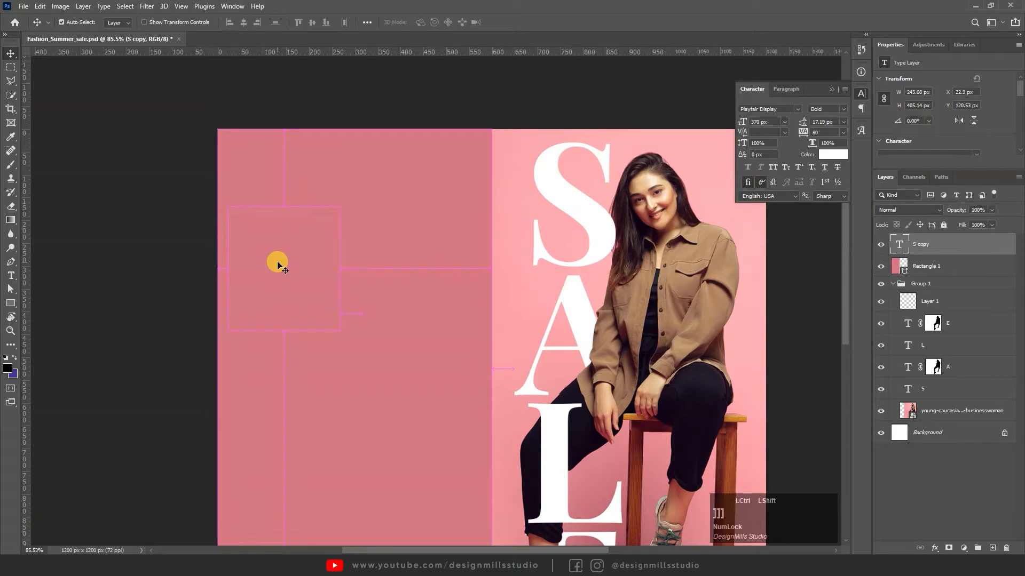
Collapse and lock the group containing the photo and SALE letters
{"action": "left_click", "coordinate": [915, 283]}
{"action": "left_click", "coordinate": [892, 283]}
{"action": "left_click", "coordinate": [944, 225]}
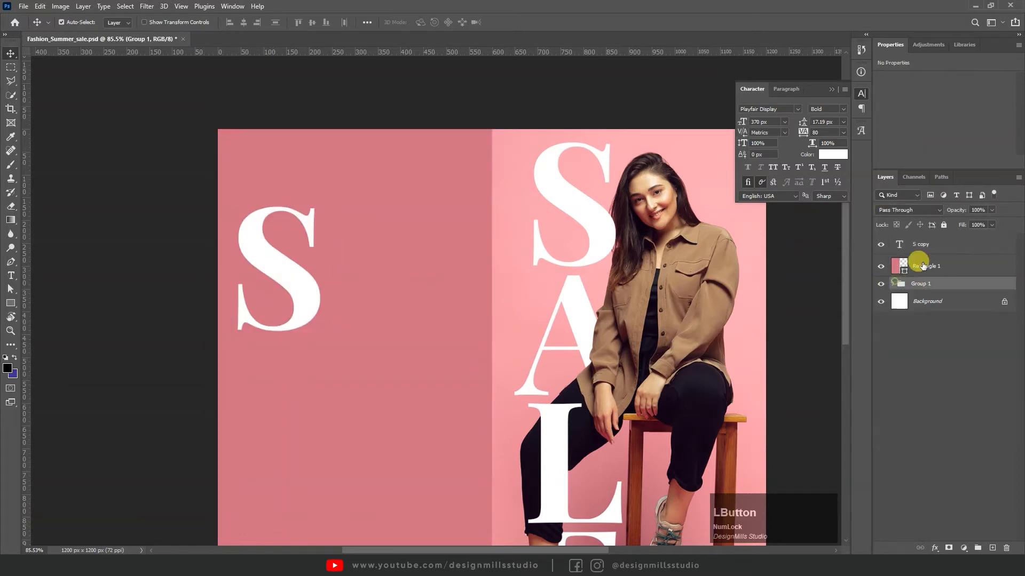
Replace the copied S with the text "Fashion" and set its font size to 40 px
{"action": "left_click", "coordinate": [928, 246]}
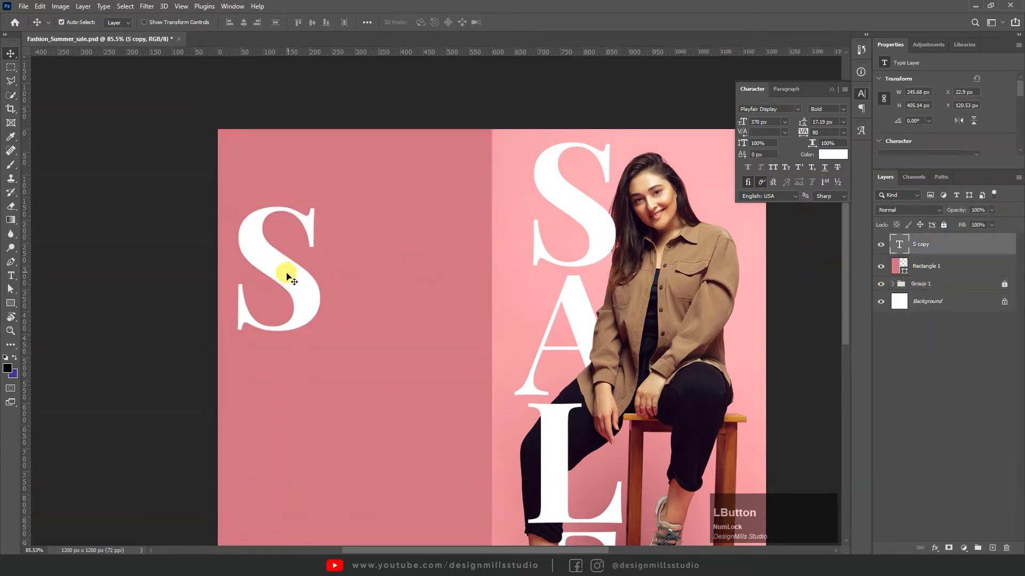
{"action": "double_click", "coordinate": [285, 271]}
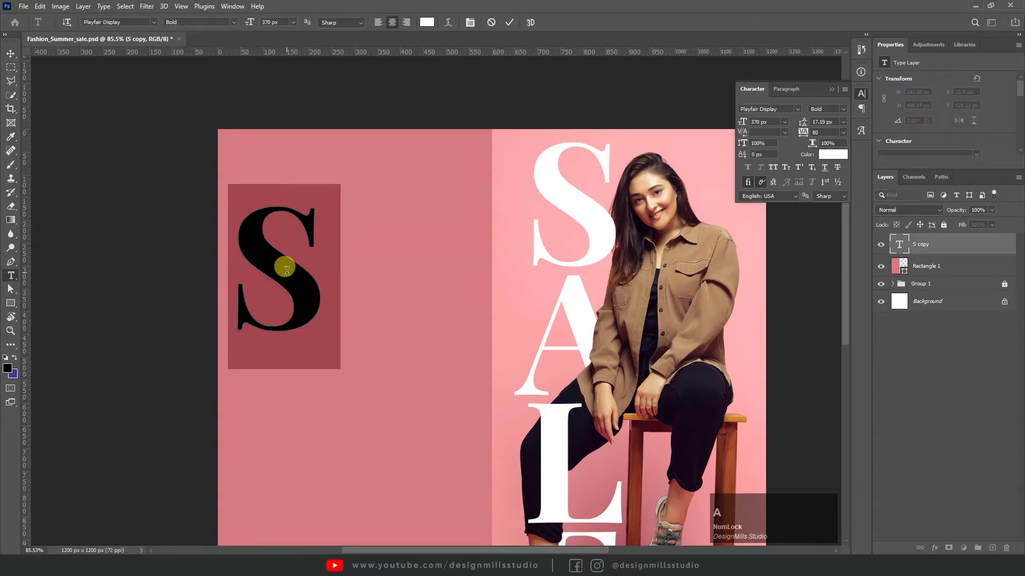
{"action": "type", "text": "fa"}
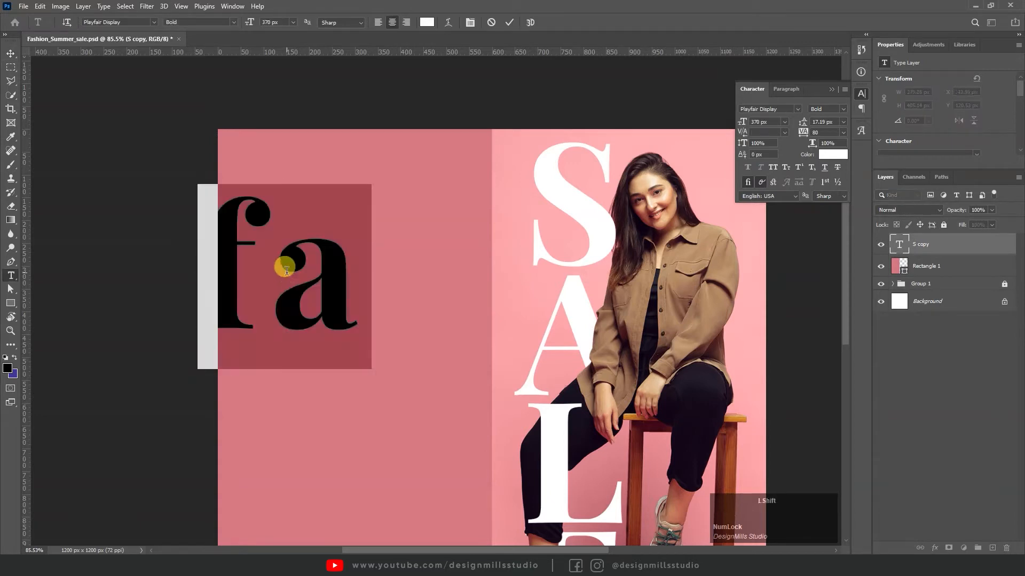
{"action": "type", "text": "shion"}
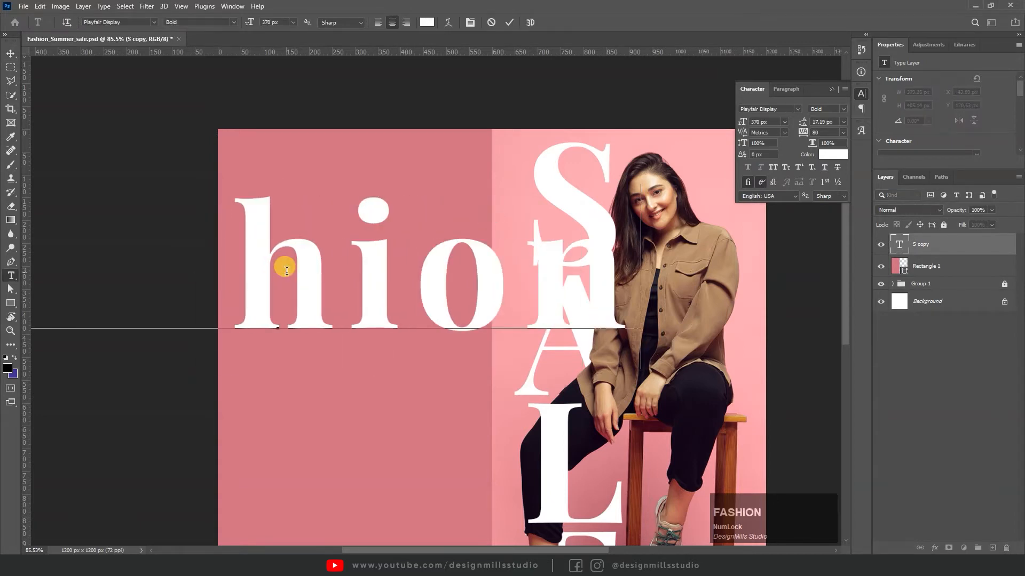
{"action": "key", "text": "ctrl+a"}
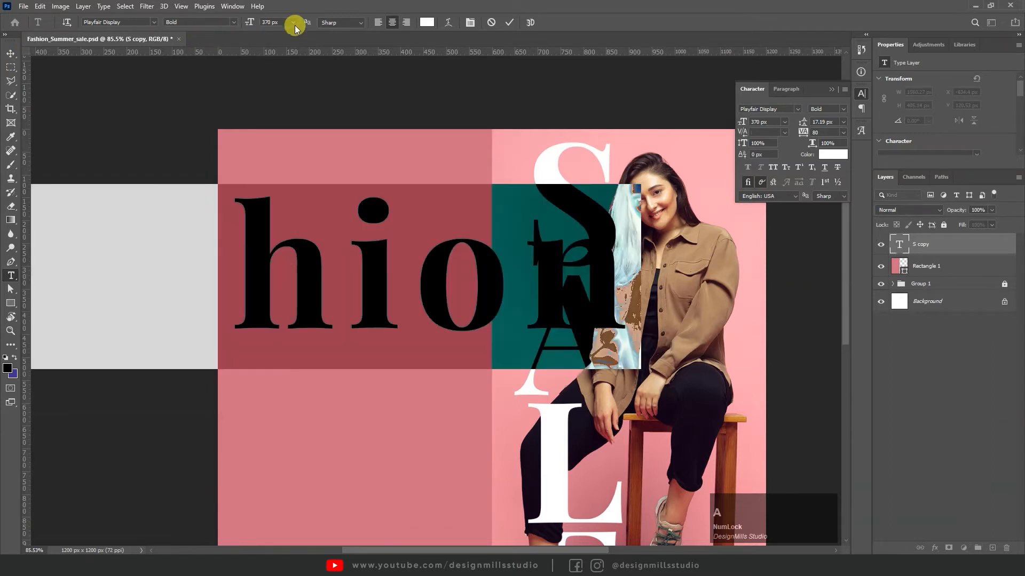
{"action": "key", "text": "ctrl+a"}
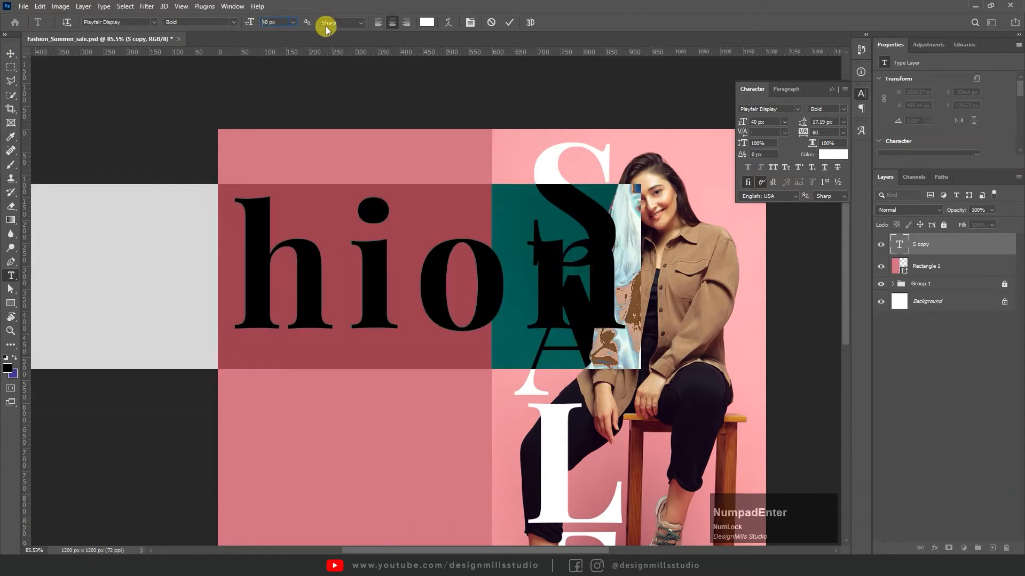
{"action": "left_click", "coordinate": [11, 54]}
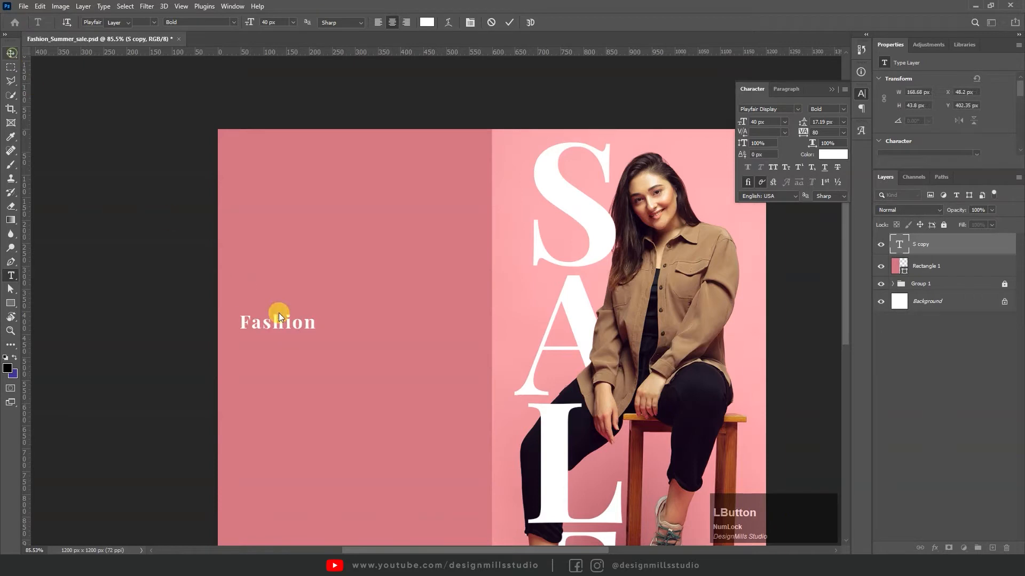
Move the "Fashion" text to the upper part of the pink panel and place a copy below it reading "Summer"
{"action": "left_click_drag", "start_coordinate": [279, 318], "coordinate": [313, 270]}
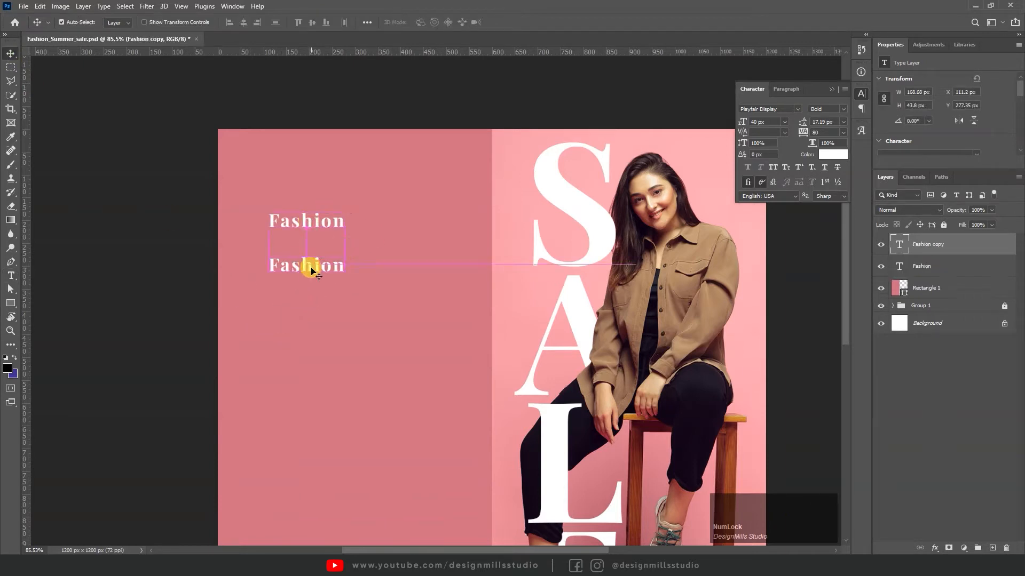
{"action": "double_click", "coordinate": [311, 267]}
{"action": "type", "text": "Summer"}
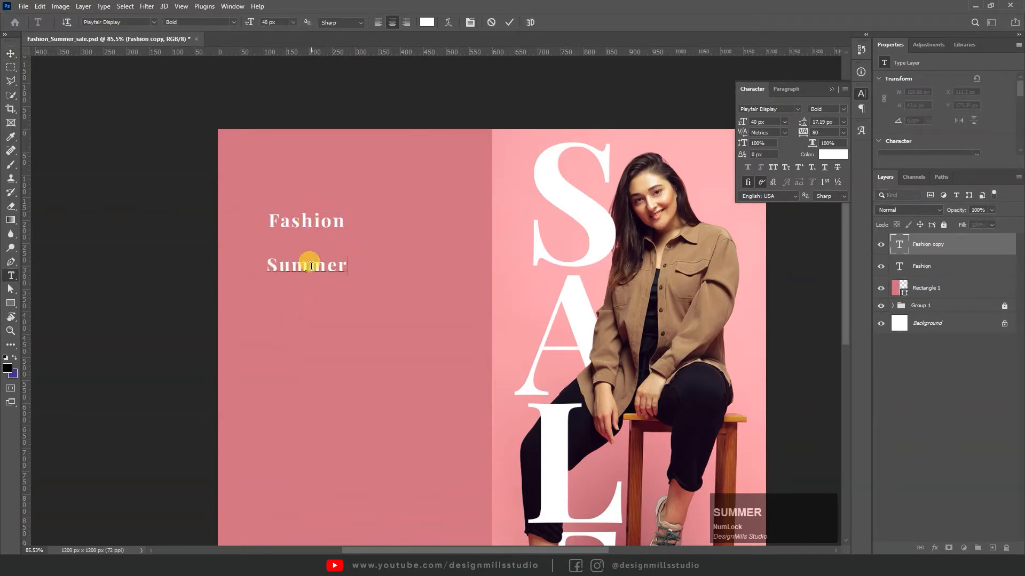
{"action": "key", "text": "ctrl+a"}
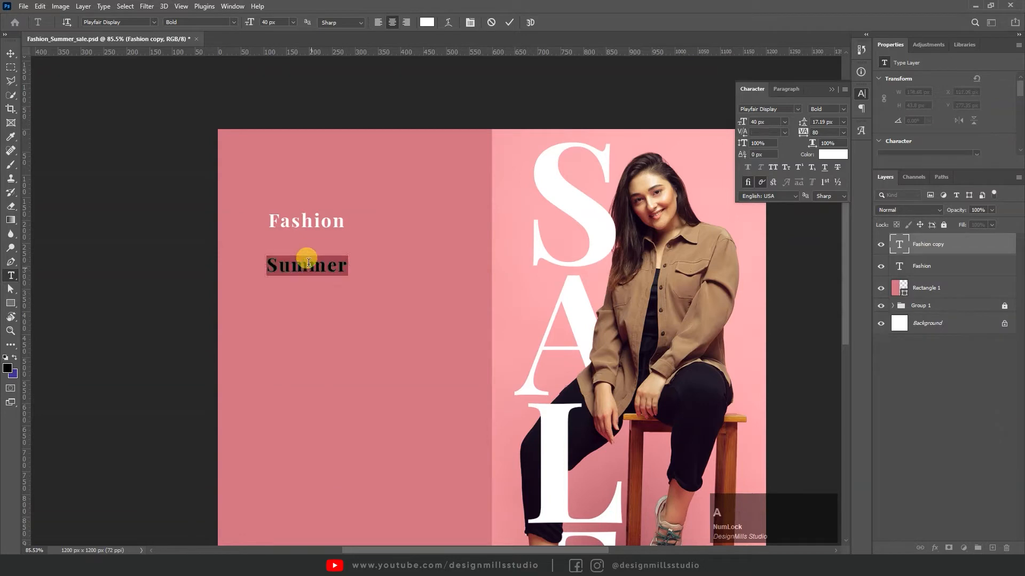
{"action": "left_click", "coordinate": [11, 54]}
Duplicate the "Summer" text below itself and replace the copy's wording with "Sale"
{"action": "left_click_drag", "start_coordinate": [322, 265], "coordinate": [339, 317], "text": "alt"}
{"action": "double_click", "coordinate": [339, 317]}
{"action": "type", "text": "Sale"}
{"action": "key", "text": "ctrl+a"}
{"action": "key", "text": "Escape"}
Enlarge the "Summer" text to about 84 px and place it just below "Fashion"
{"action": "scroll", "coordinate": [307, 219], "scroll_direction": "up", "scroll_amount": 3}
{"action": "key", "text": "v"}
{"action": "left_click", "coordinate": [332, 304]}
{"action": "key", "text": "ctrl+t"}
{"action": "mouse_move", "coordinate": [378, 302]}
{"action": "left_mouse_down"}
{"action": "mouse_move", "coordinate": [455, 302]}
{"action": "mouse_move", "coordinate": [380, 285]}
{"action": "left_mouse_up"}
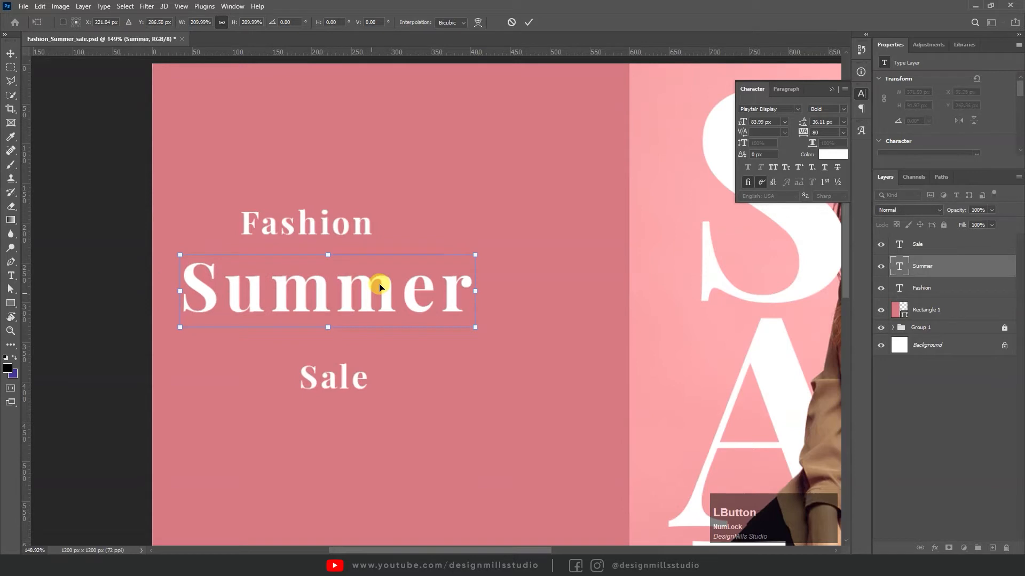
Set the tracking of "Fashion" and "Summer" to 20 and move "Summer" up close beneath "Fashion"
{"action": "left_click", "coordinate": [343, 221]}
{"action": "left_click", "coordinate": [343, 221], "text": "shift"}
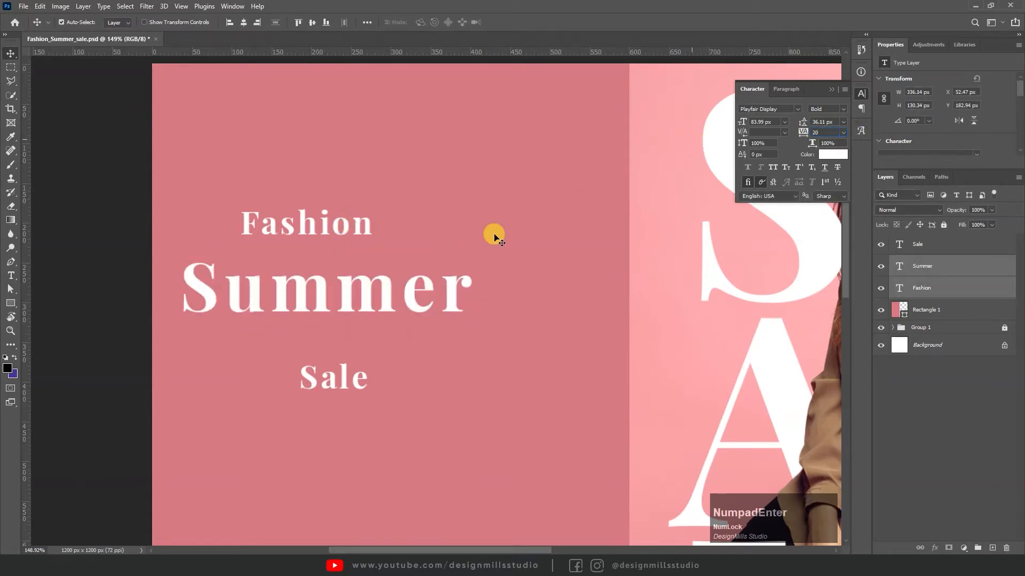
{"action": "left_click", "coordinate": [434, 224]}
{"action": "left_click_drag", "start_coordinate": [370, 286], "coordinate": [363, 258]}
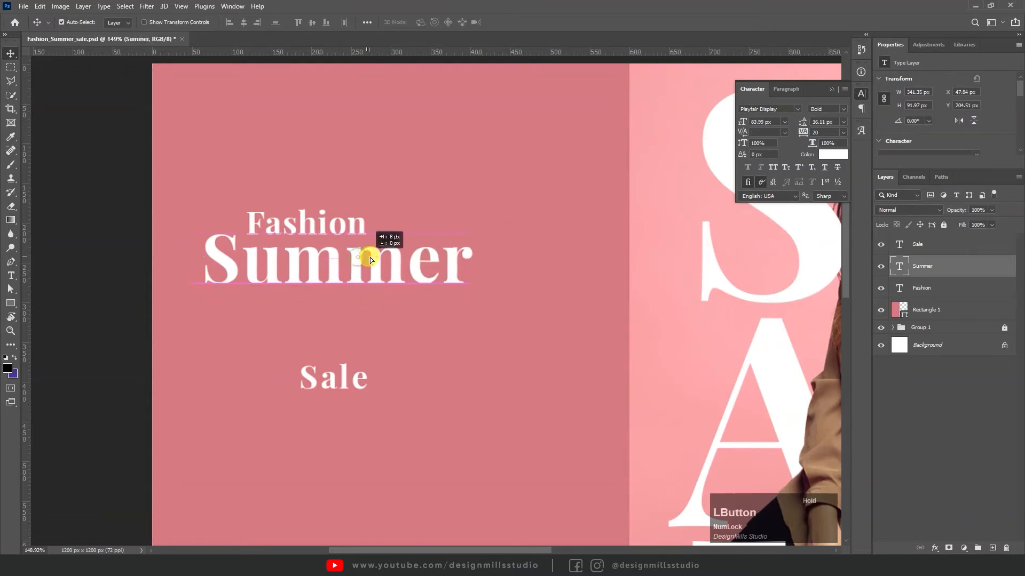
Enlarge the "Fashion" text to about 65 px and centre it above "Summer"
{"action": "left_click", "coordinate": [324, 227]}
{"action": "key", "text": "ctrl+t"}
{"action": "left_click_drag", "start_coordinate": [366, 224], "coordinate": [404, 224]}
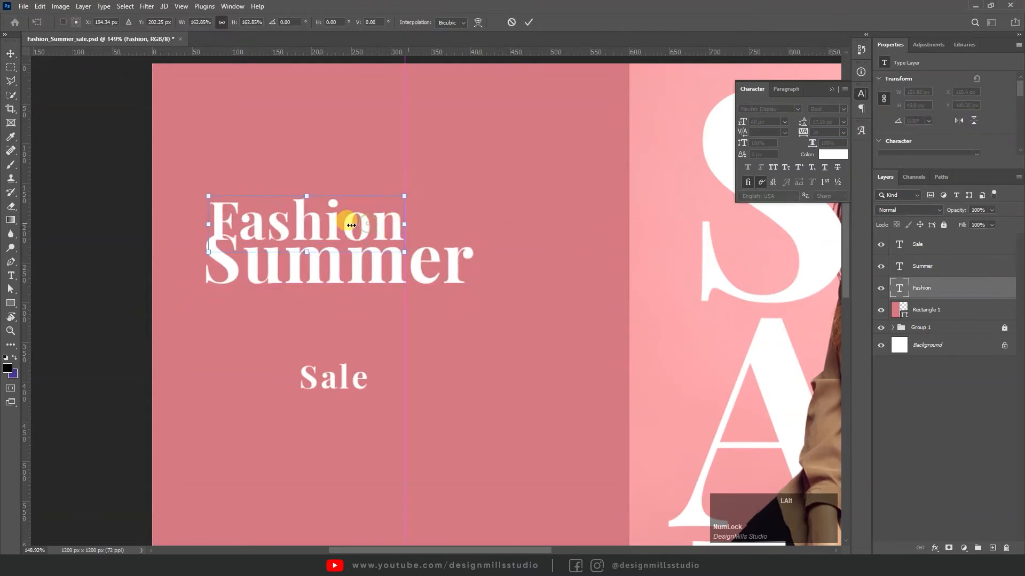
{"action": "left_click_drag", "start_coordinate": [327, 223], "coordinate": [363, 221]}
{"action": "key", "text": "z"}
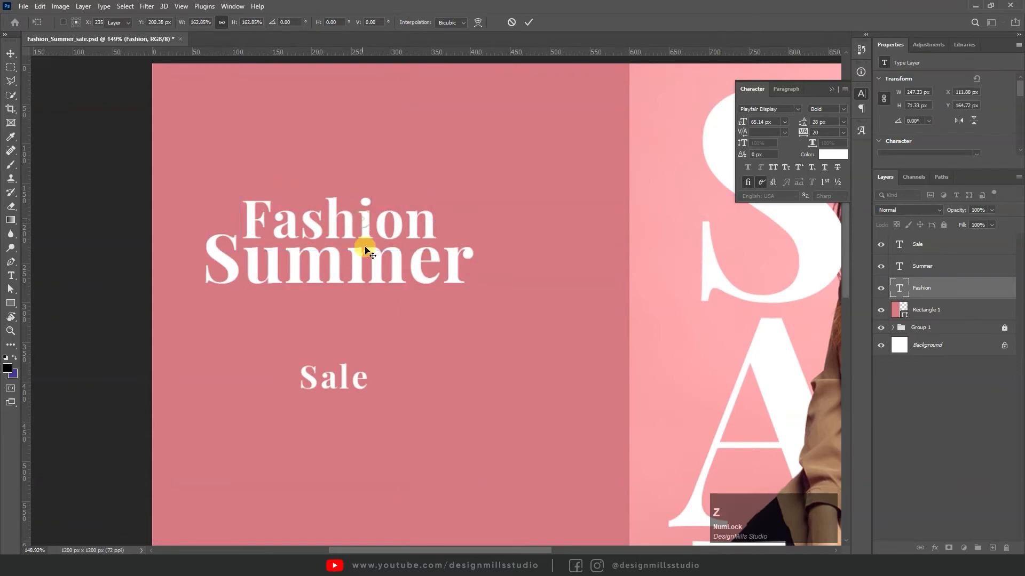
{"action": "left_click_drag", "start_coordinate": [367, 259], "coordinate": [364, 259]}
Set the "Sale" text's tracking to 20 and its font to Humble Regular
{"action": "key", "text": "v"}
{"action": "left_click", "coordinate": [359, 377]}
{"action": "double_click", "coordinate": [359, 377]}
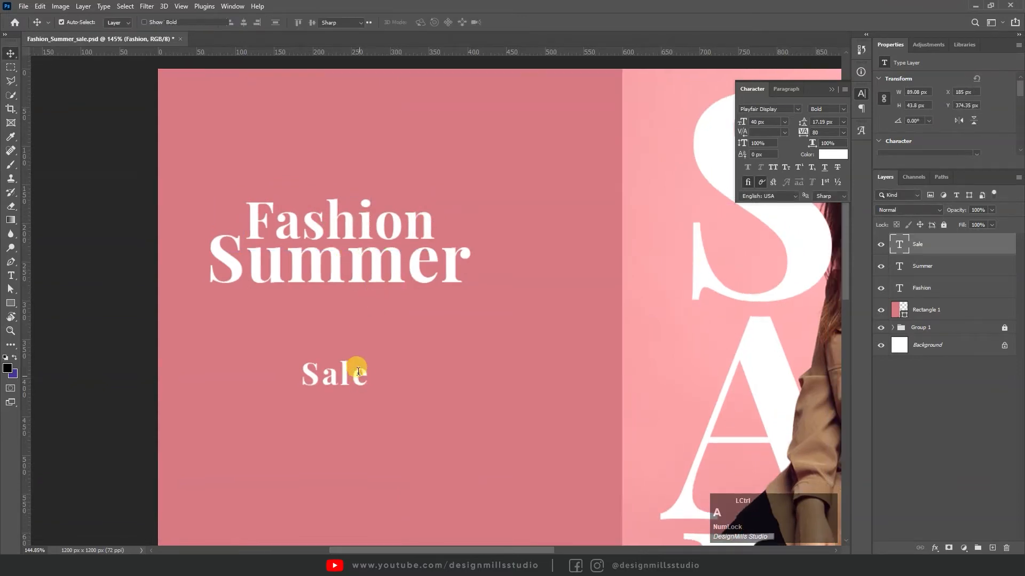
{"action": "key", "text": "ctrl+a"}
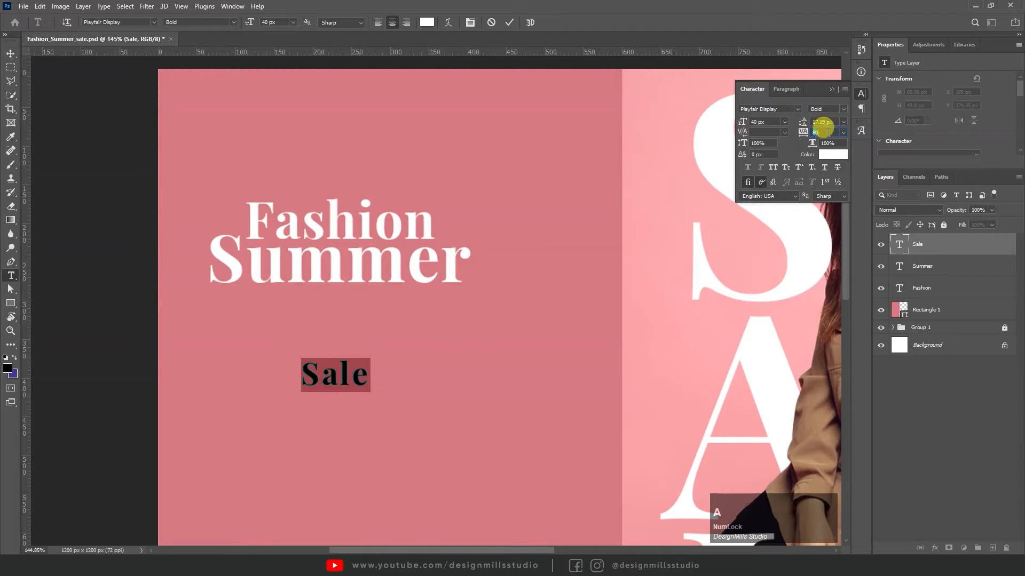
{"action": "left_click", "coordinate": [128, 21]}
{"action": "type", "text": "hum"}
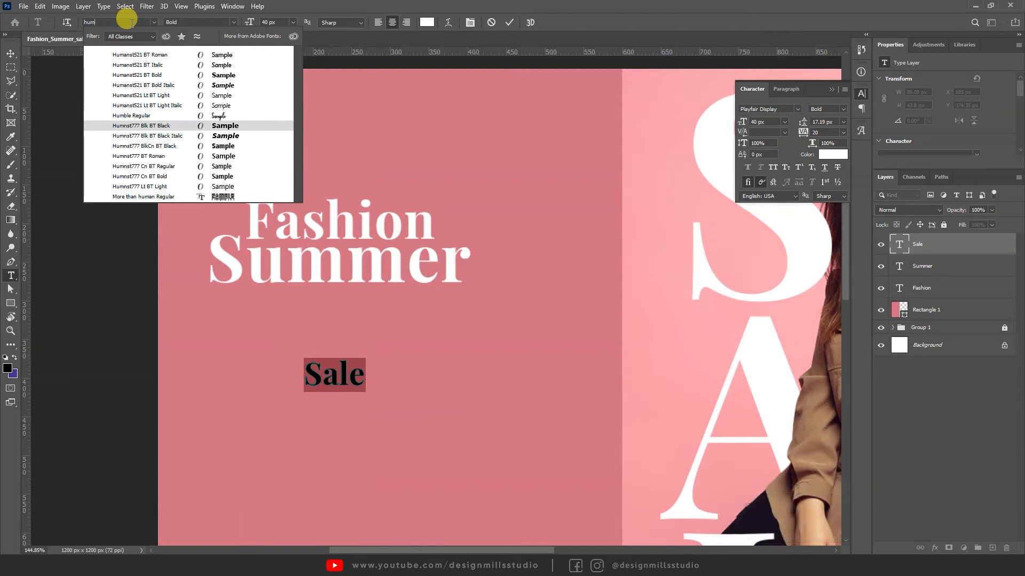
{"action": "type", "text": "b"}
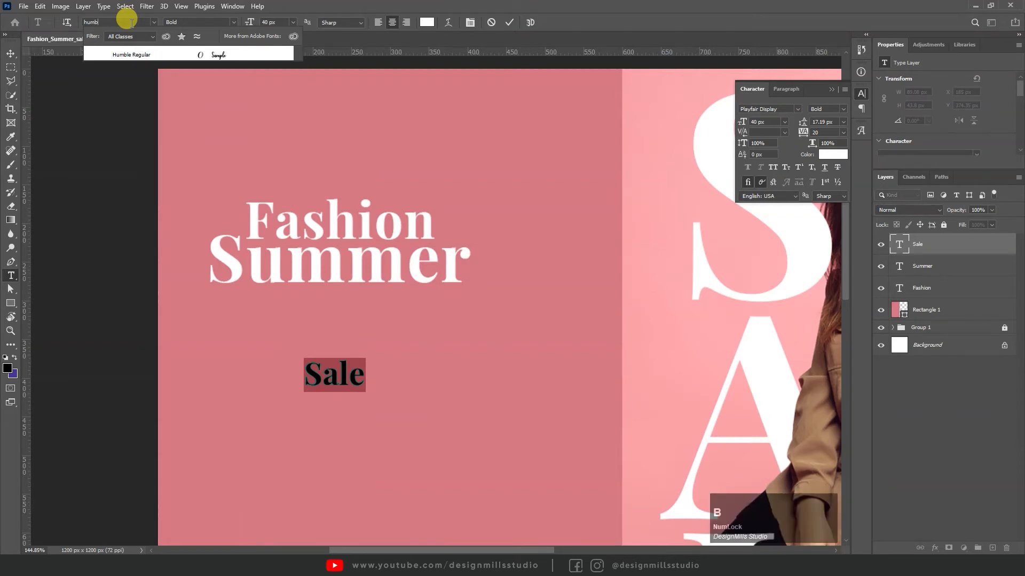
{"action": "key", "text": "Return"}
{"action": "left_click", "coordinate": [333, 379]}
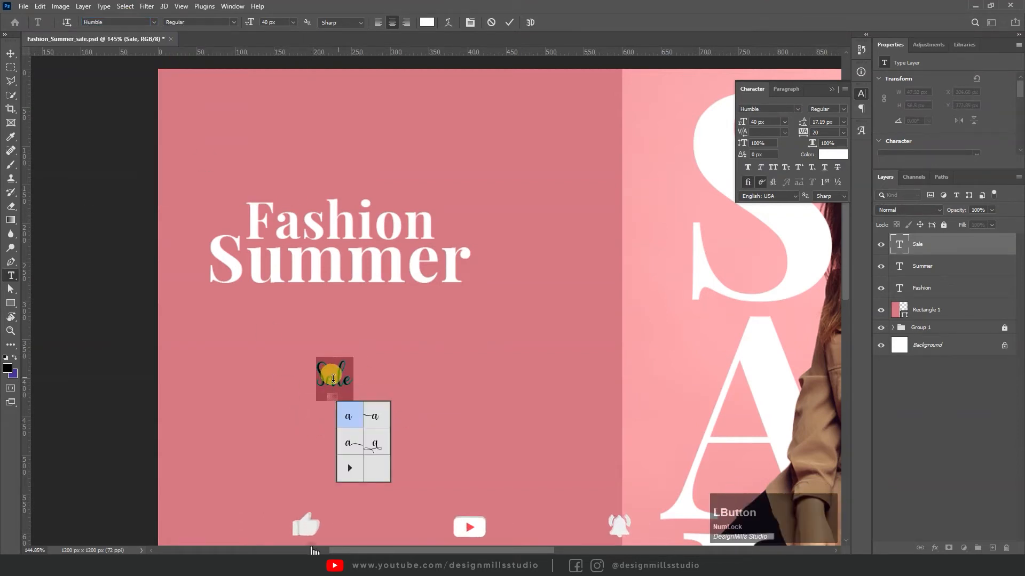
{"action": "left_click", "coordinate": [10, 53]}
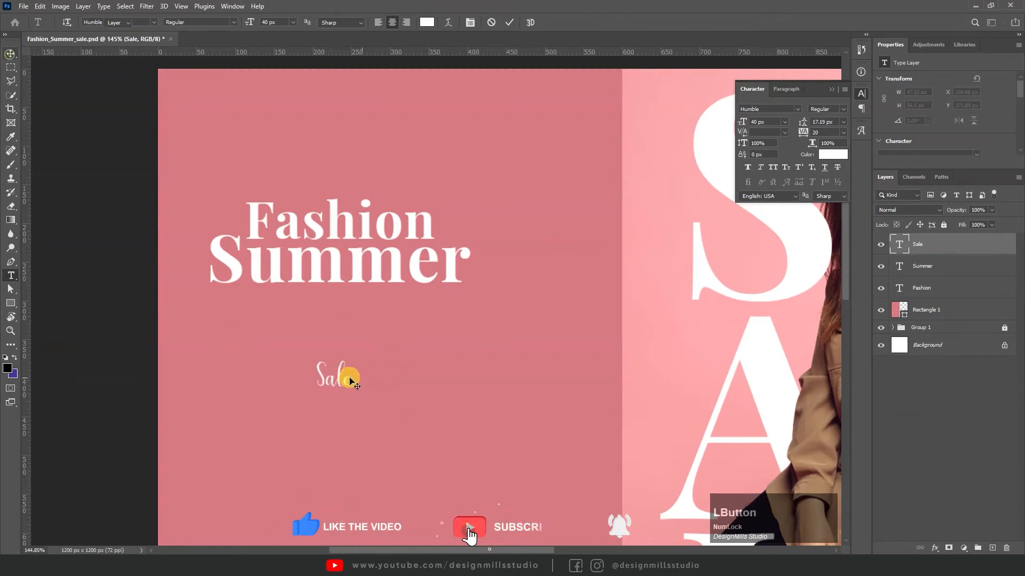
Move "Sale" over the lower right end of "Summer" and enlarge it to about 81 px
{"action": "left_click_drag", "start_coordinate": [341, 377], "coordinate": [418, 300]}
{"action": "key", "text": "ctrl+t"}
{"action": "left_click", "coordinate": [856, 211]}
{"action": "key", "text": "t"}
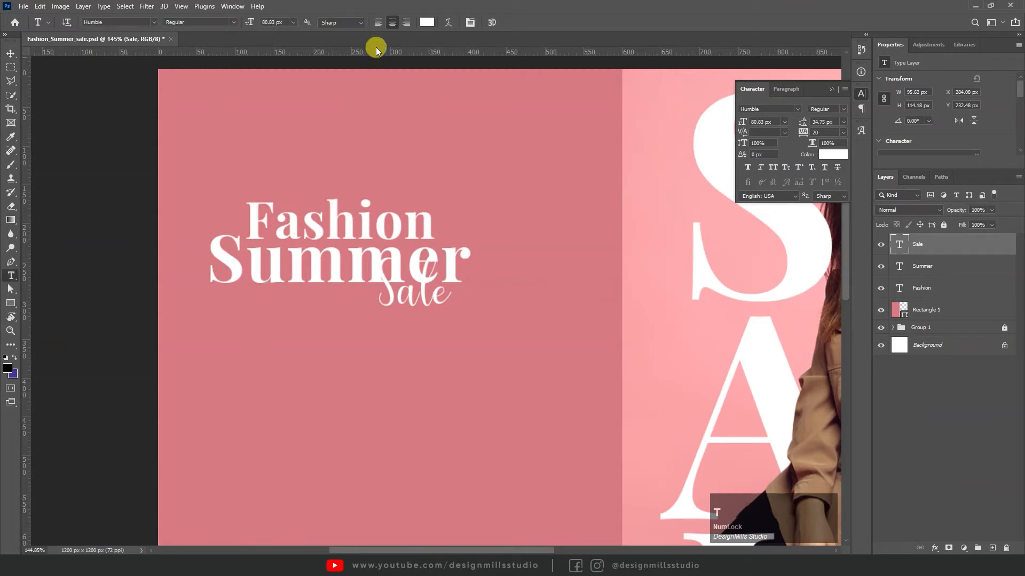
Change the "Sale" text's colour to black, #000000
{"action": "left_click", "coordinate": [427, 21]}
{"action": "left_click_drag", "start_coordinate": [709, 316], "coordinate": [613, 435]}
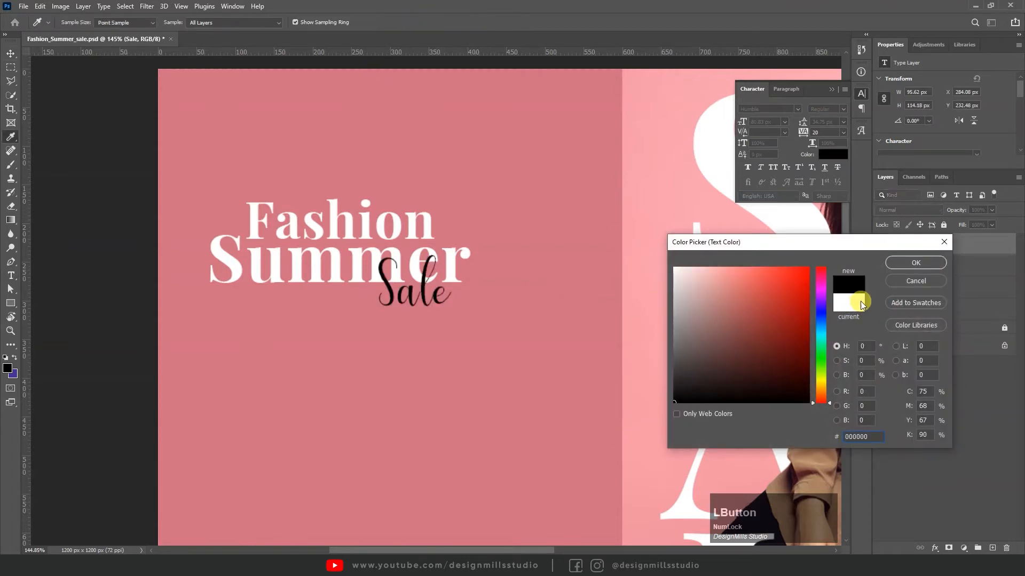
{"action": "left_click", "coordinate": [914, 263]}
{"action": "left_click", "coordinate": [8, 52]}
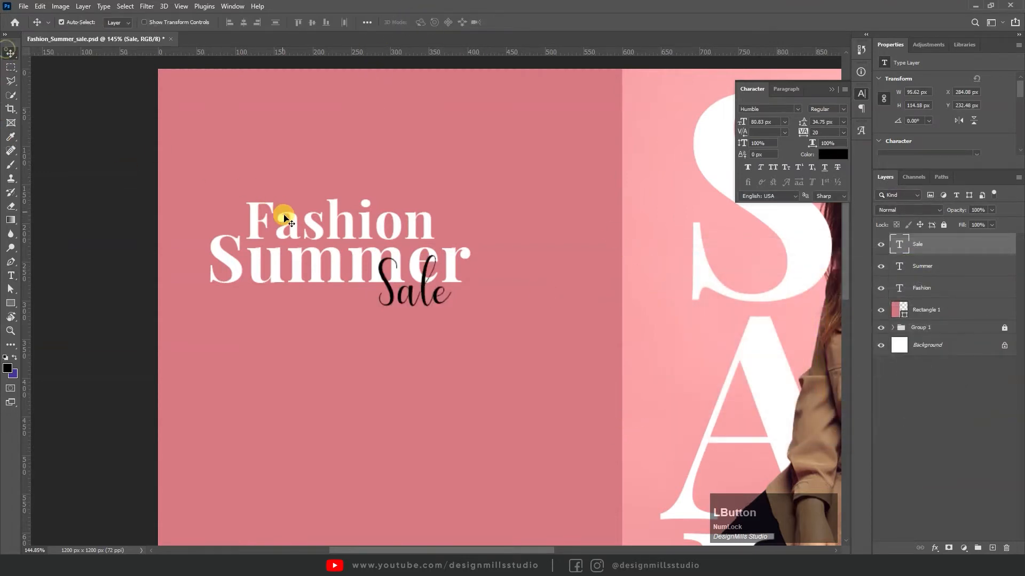
Select the Fashion, Summer and Sale texts, scale them up together slightly and shift them toward the panel's middle
{"action": "left_click", "coordinate": [389, 245], "text": "shift"}
{"action": "left_click", "coordinate": [394, 224], "text": "shift"}
{"action": "left_click_drag", "start_coordinate": [394, 224], "coordinate": [403, 222]}
{"action": "key", "text": "ctrl+t"}
{"action": "left_click_drag", "start_coordinate": [469, 252], "coordinate": [491, 253]}
{"action": "left_click_drag", "start_coordinate": [417, 264], "coordinate": [445, 266]}
Group the three title texts and centre the group horizontally on the pink rectangle
{"action": "left_click", "coordinate": [649, 296]}
{"action": "key", "text": "ctrl+g"}
{"action": "left_click", "coordinate": [436, 124]}
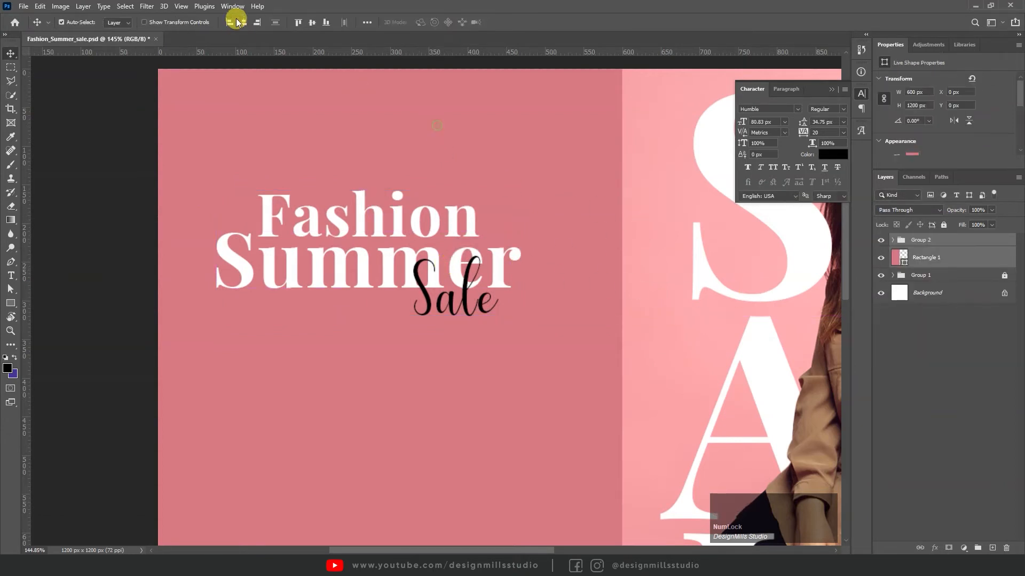
{"action": "left_click", "coordinate": [245, 24]}
{"action": "key", "text": "z"}
{"action": "left_click_drag", "start_coordinate": [402, 228], "coordinate": [341, 240]}
{"action": "left_click_drag", "start_coordinate": [418, 296], "coordinate": [369, 222]}
Scale the title group up slightly about its centre
{"action": "key", "text": "v"}
{"action": "left_click", "coordinate": [384, 122]}
{"action": "key", "text": "ctrl+t"}
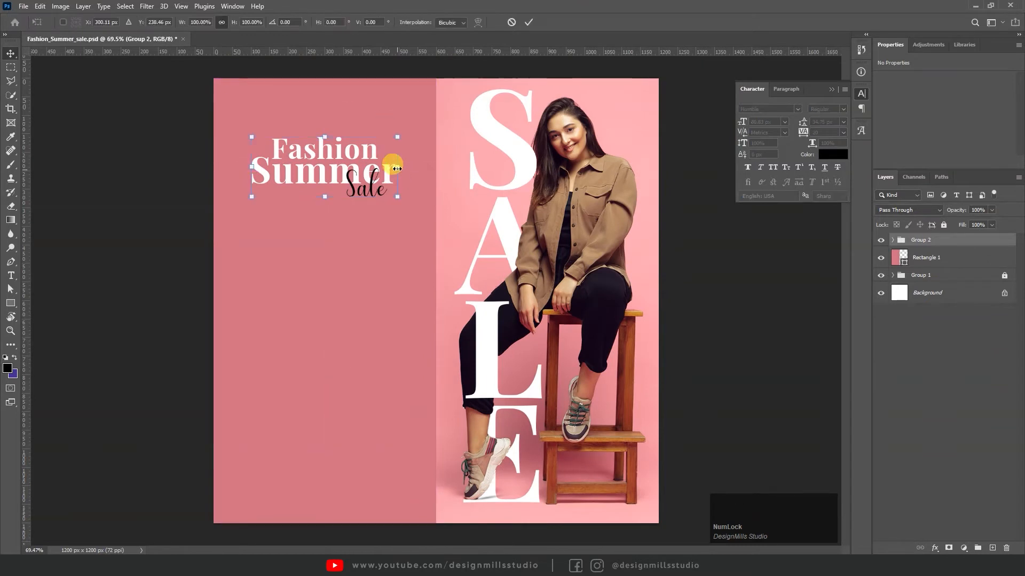
{"action": "left_click_drag", "start_coordinate": [400, 164], "coordinate": [407, 164]}
{"action": "double_click", "coordinate": [304, 169]}
{"action": "left_click", "coordinate": [174, 108]}
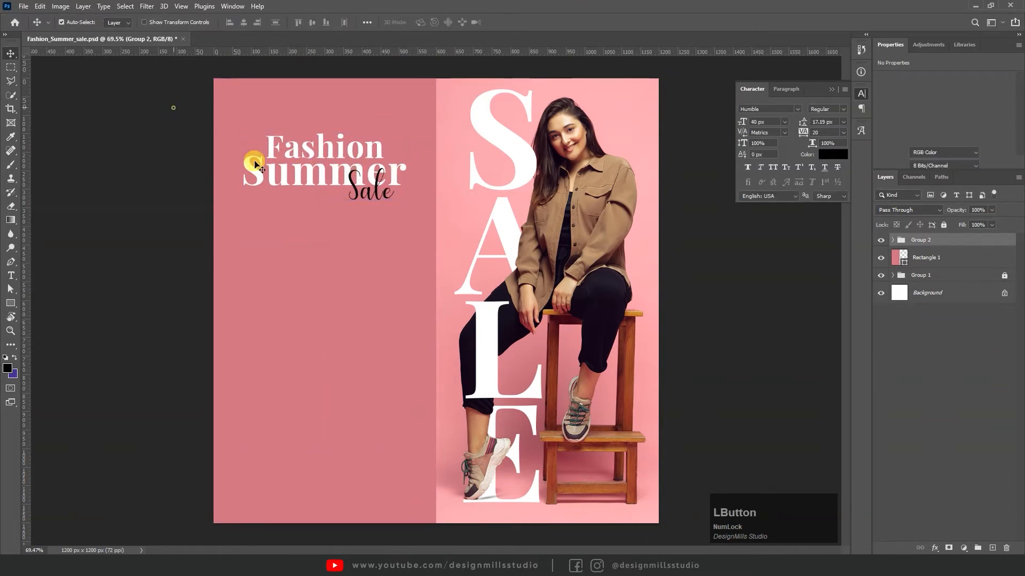
Duplicate the "Fashion" text to the middle of the pink panel and replace the copy's wording with "GET UPTO"
{"action": "left_click", "coordinate": [304, 153]}
{"action": "left_click_drag", "start_coordinate": [306, 153], "coordinate": [305, 286]}
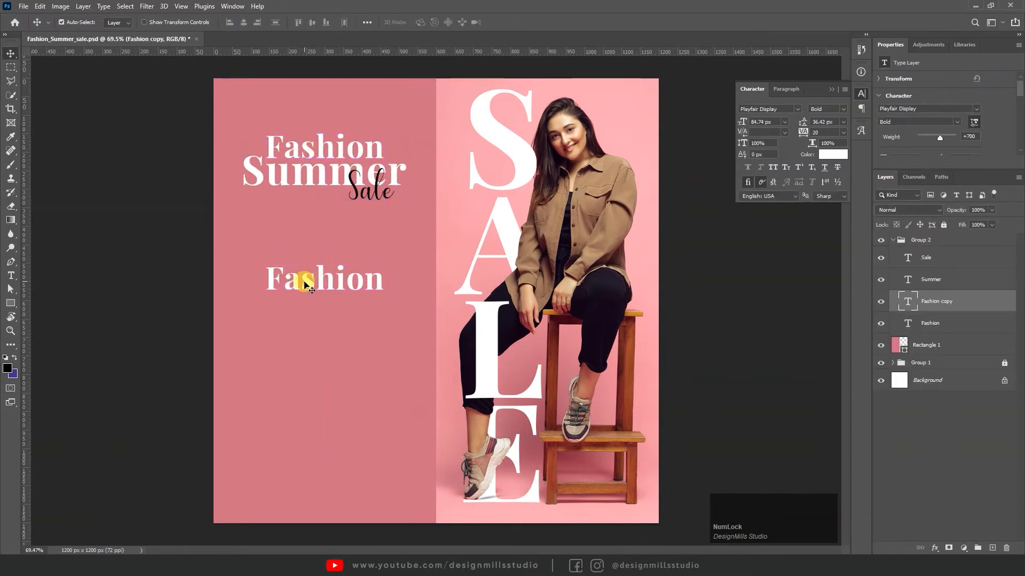
{"action": "double_click", "coordinate": [304, 283]}
{"action": "type", "text": "Get"}
{"action": "key", "text": "Caps_Lock"}
{"action": "type", "text": "GET UPTO"}
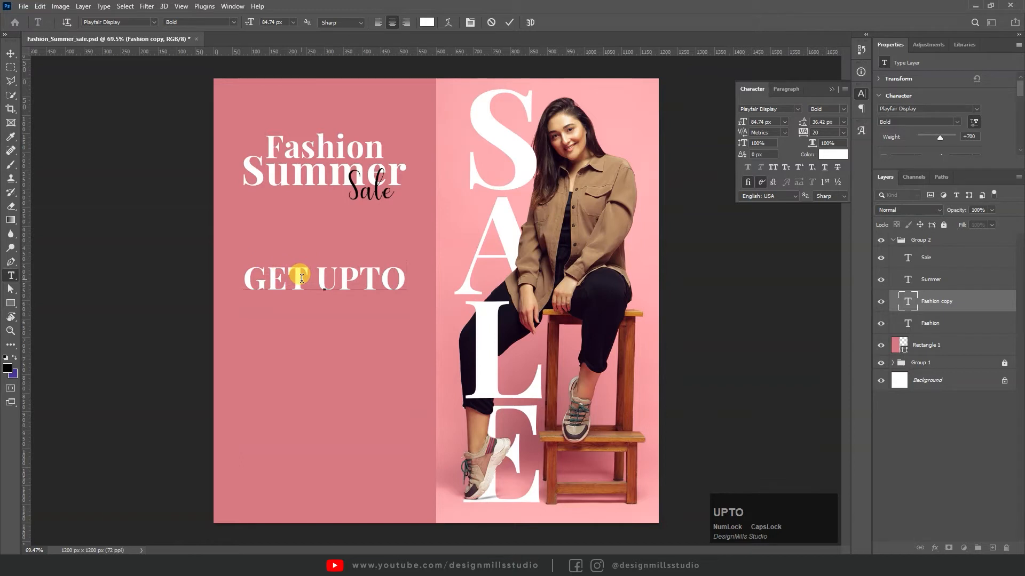
{"action": "key", "text": "ctrl+a"}
{"action": "left_click", "coordinate": [11, 54]}
{"action": "left_click", "coordinate": [347, 293], "text": "ctrl"}
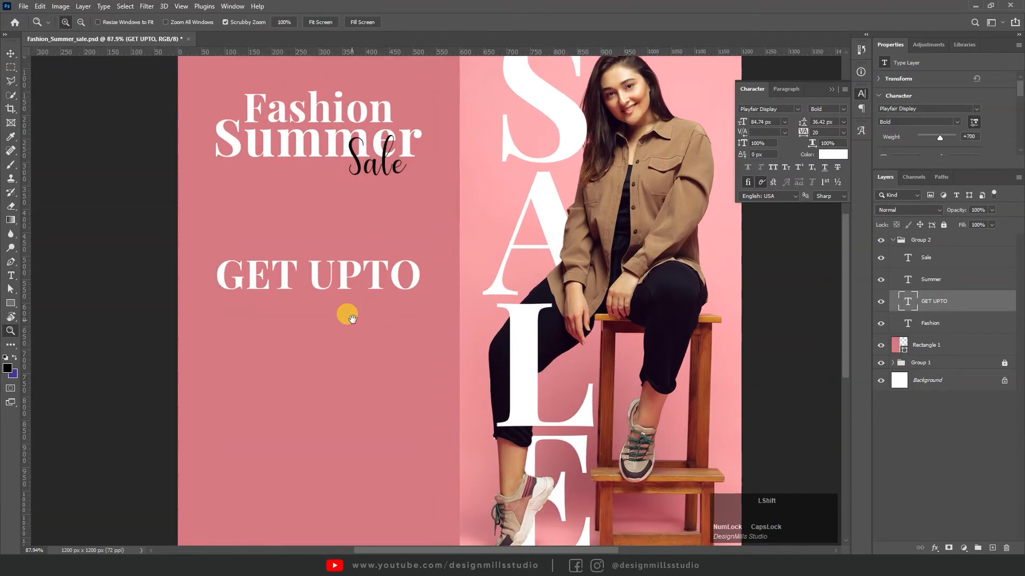
Reduce "GET UPTO" to about 54 px and place a copy below it reading "50"
{"action": "key", "text": "ctrl+t"}
{"action": "left_click_drag", "start_coordinate": [419, 271], "coordinate": [337, 346]}
{"action": "key", "text": "Return"}
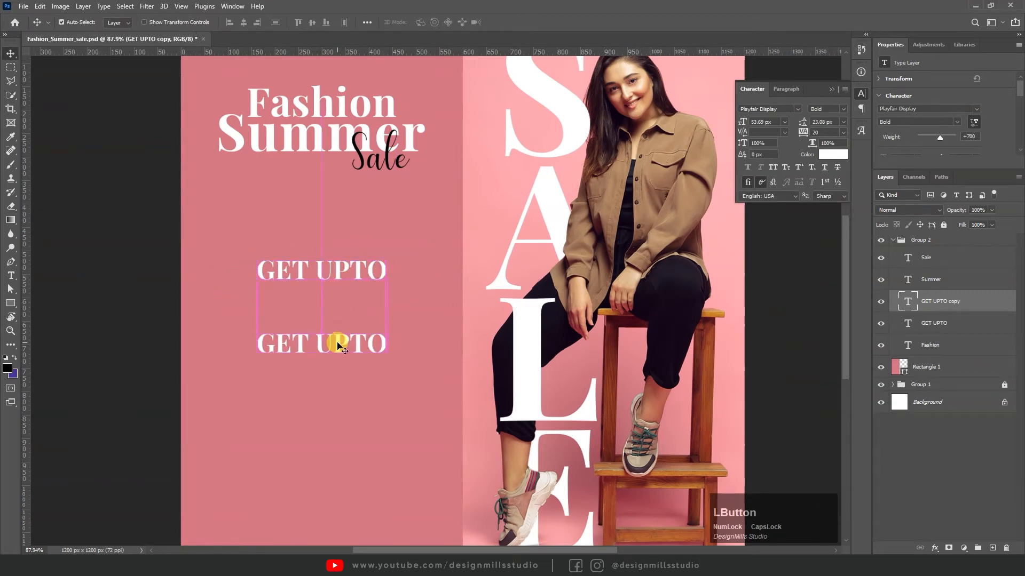
{"action": "double_click", "coordinate": [337, 342]}
{"action": "double_click", "coordinate": [337, 340]}
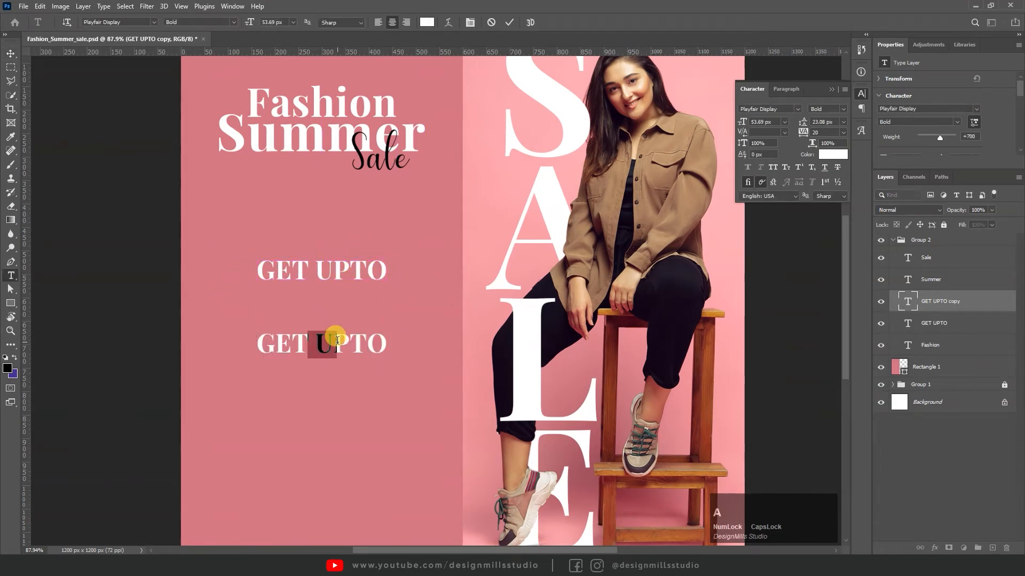
{"action": "type", "text": "50"}
{"action": "key", "text": "Escape"}
Duplicate the "50" text to its upper right and replace the copy's wording with "%"
{"action": "left_click_drag", "start_coordinate": [334, 347], "coordinate": [394, 320]}
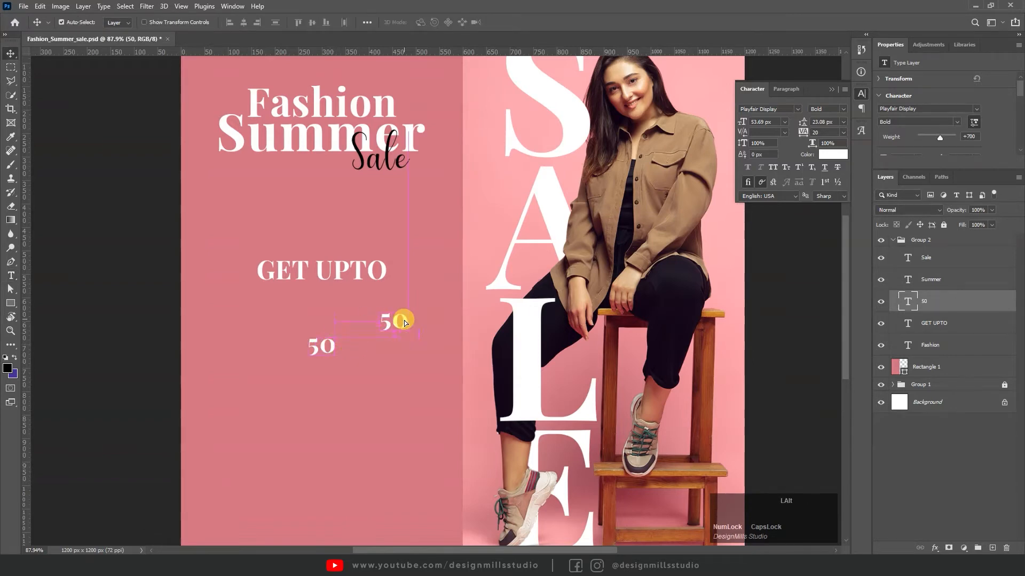
{"action": "double_click", "coordinate": [397, 319]}
{"action": "type", "text": "%"}
{"action": "key", "text": "Escape"}
Duplicate the "%" text below itself and replace the copy's wording with "OFF"
{"action": "left_click_drag", "start_coordinate": [398, 321], "coordinate": [394, 373]}
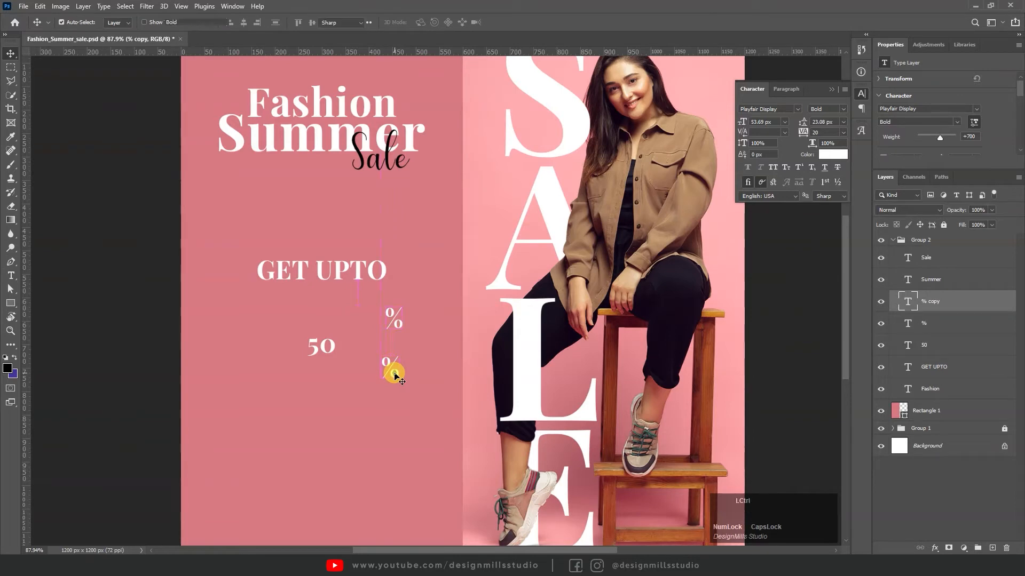
{"action": "double_click", "coordinate": [395, 370]}
{"action": "key", "text": "Caps_Lock"}
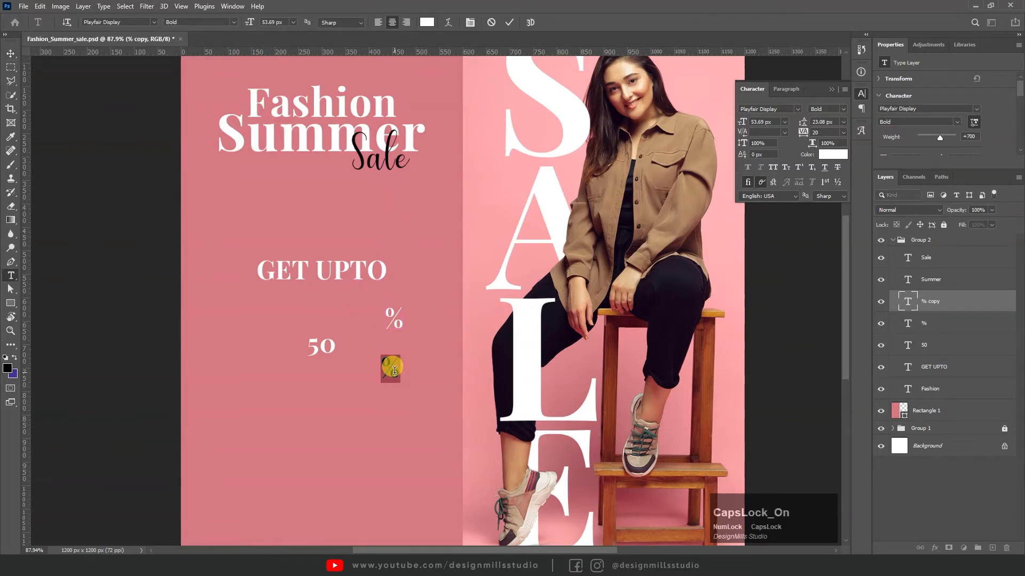
{"action": "key", "text": "ctrl+a"}
{"action": "key", "text": "Escape"}
Enlarge the "50" text to about 161 px and position it below the start of "GET UPTO"
{"action": "key", "text": "z"}
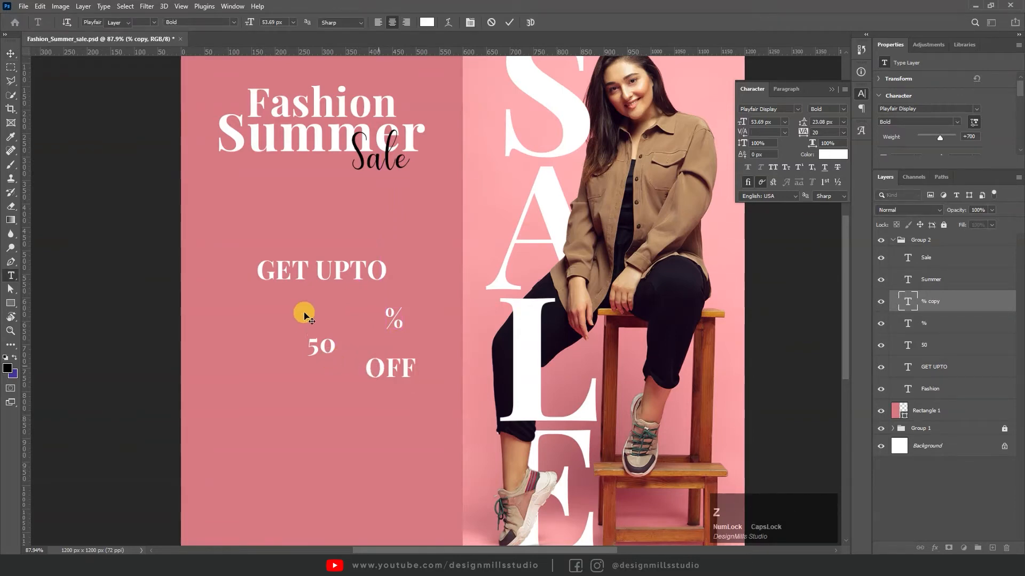
{"action": "left_click_drag", "start_coordinate": [305, 313], "coordinate": [339, 353]}
{"action": "key", "text": "v"}
{"action": "left_click", "coordinate": [338, 354]}
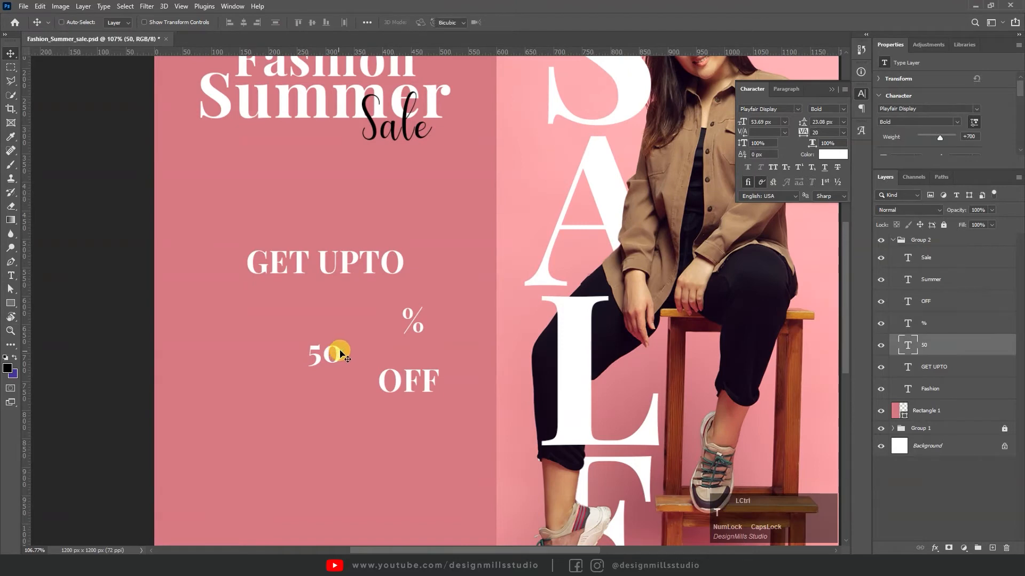
{"action": "key", "text": "ctrl+t"}
{"action": "left_click_drag", "start_coordinate": [343, 346], "coordinate": [304, 339]}
{"action": "key", "text": "Return"}
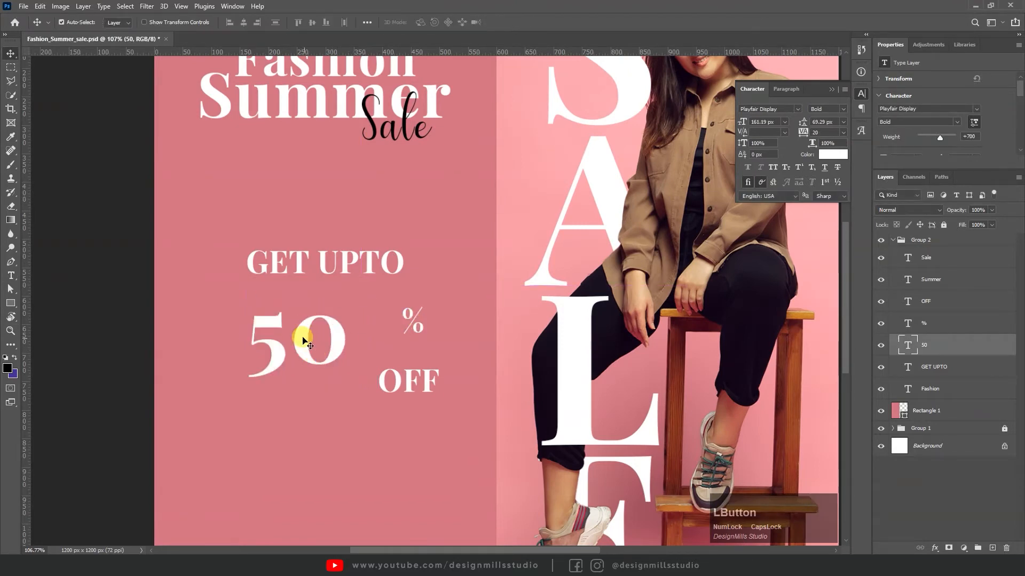
Set the "50" text's font style to Black
{"action": "double_click", "coordinate": [301, 346]}
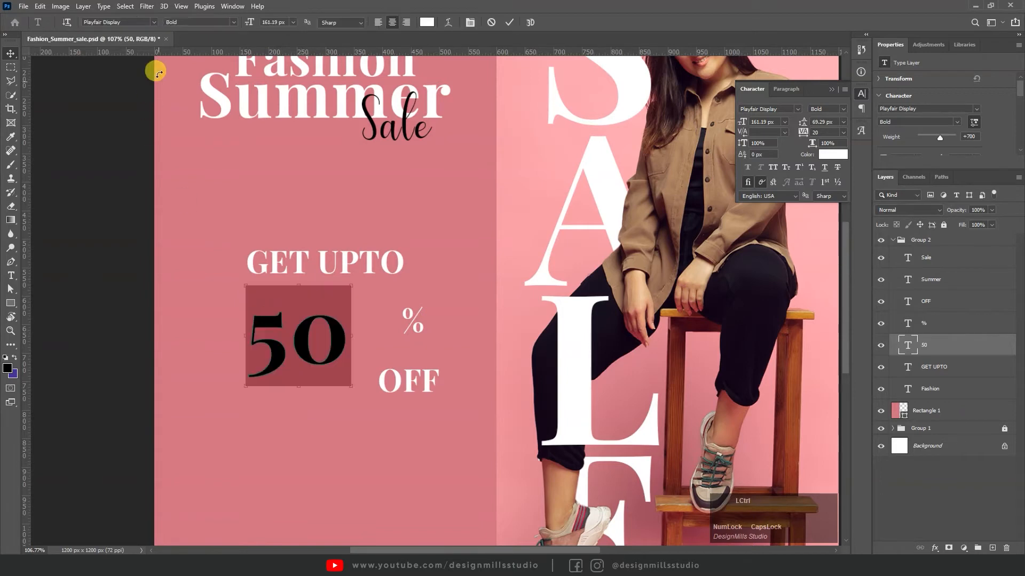
{"action": "left_click", "coordinate": [235, 23]}
{"action": "left_click", "coordinate": [205, 51]}
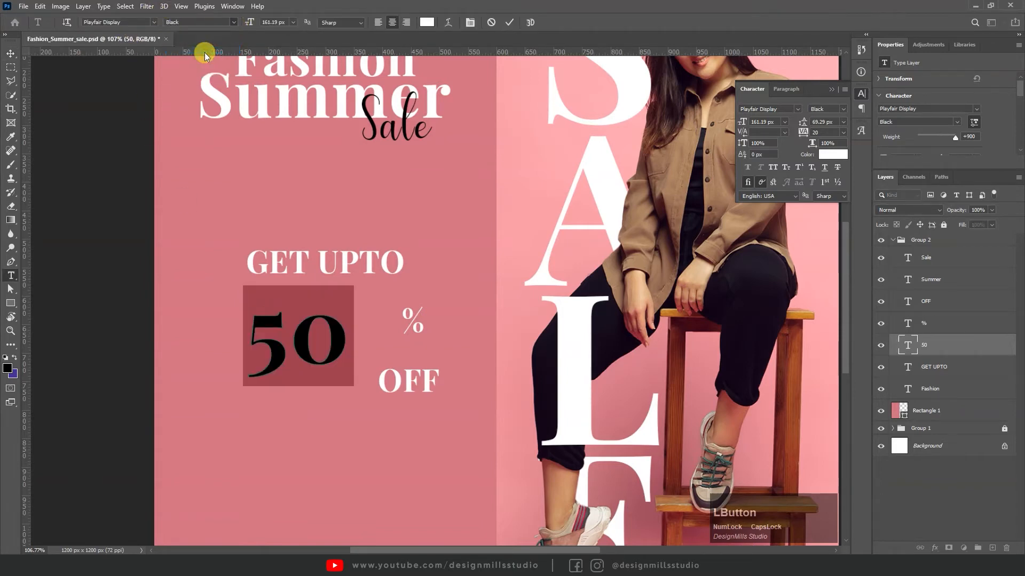
{"action": "left_click", "coordinate": [335, 336]}
{"action": "key", "text": "ctrl+a"}
{"action": "key", "text": "Escape"}
{"action": "left_click_drag", "start_coordinate": [347, 319], "coordinate": [356, 326]}
Set the "GET UPTO" text's tracking to 100
{"action": "key", "text": "v"}
{"action": "left_click", "coordinate": [344, 256]}
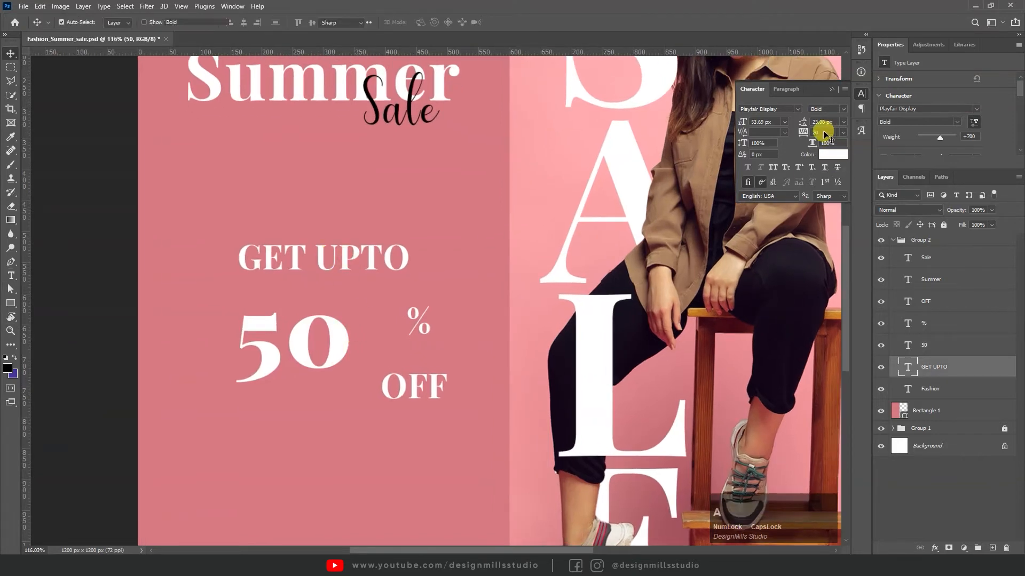
{"action": "left_click", "coordinate": [819, 132]}
{"action": "key", "text": "ctrl+a"}
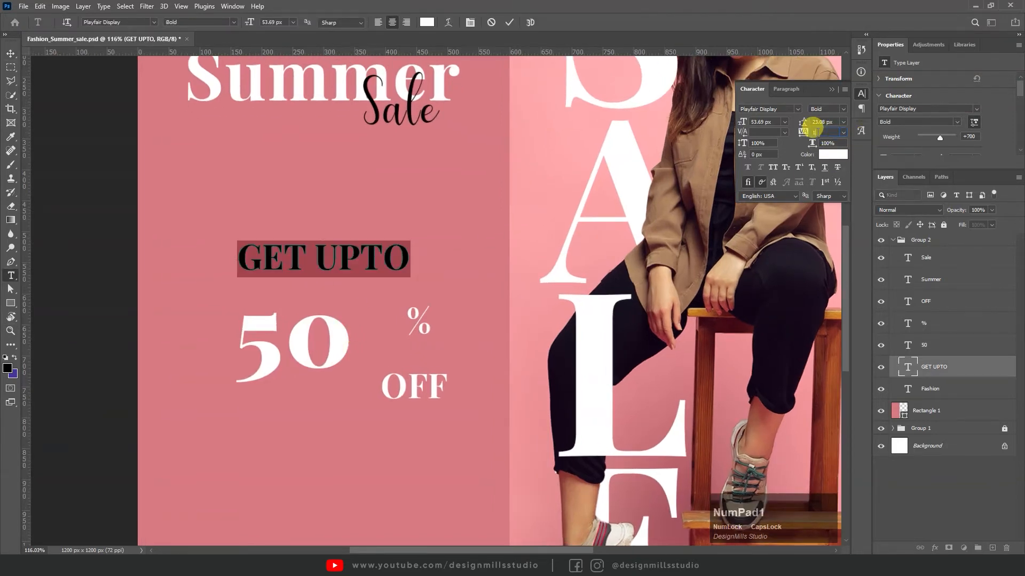
{"action": "type", "text": "100"}
{"action": "key", "text": "Return"}
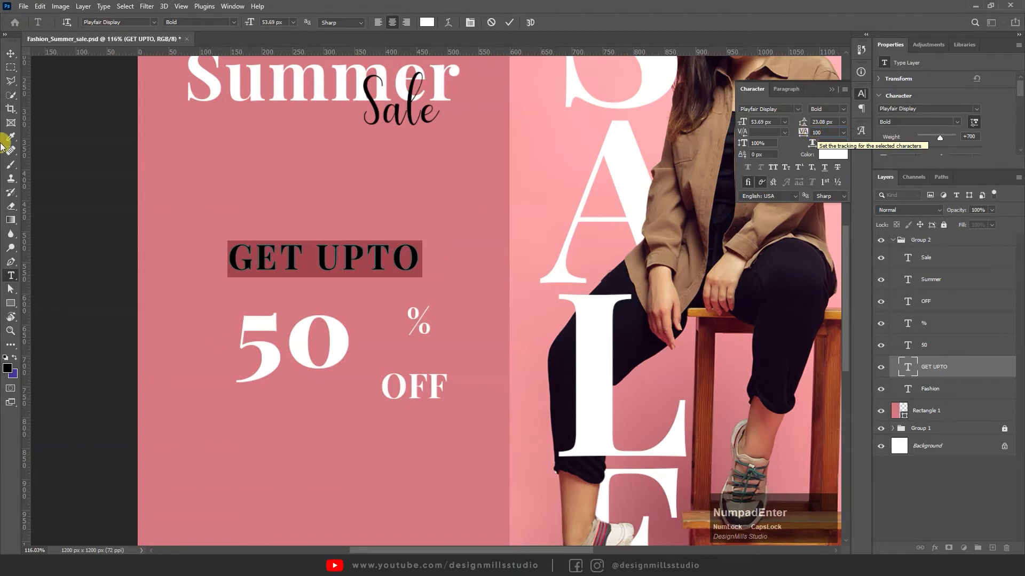
Set the "GET UPTO" text's font size to 30 px
{"action": "left_click", "coordinate": [273, 24]}
{"action": "key", "text": "ctrl+a"}
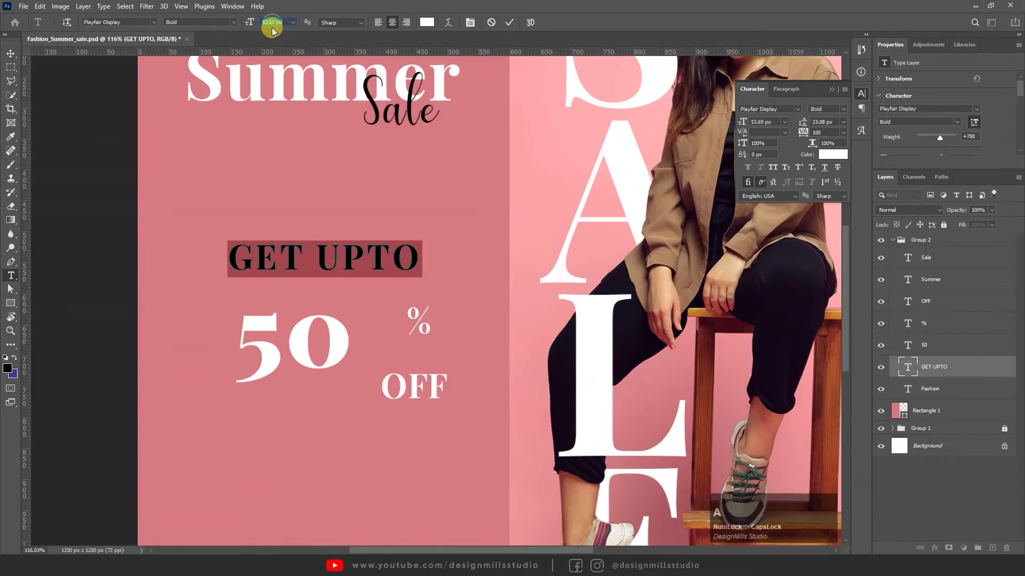
{"action": "type", "text": "30"}
{"action": "key", "text": "Tab"}
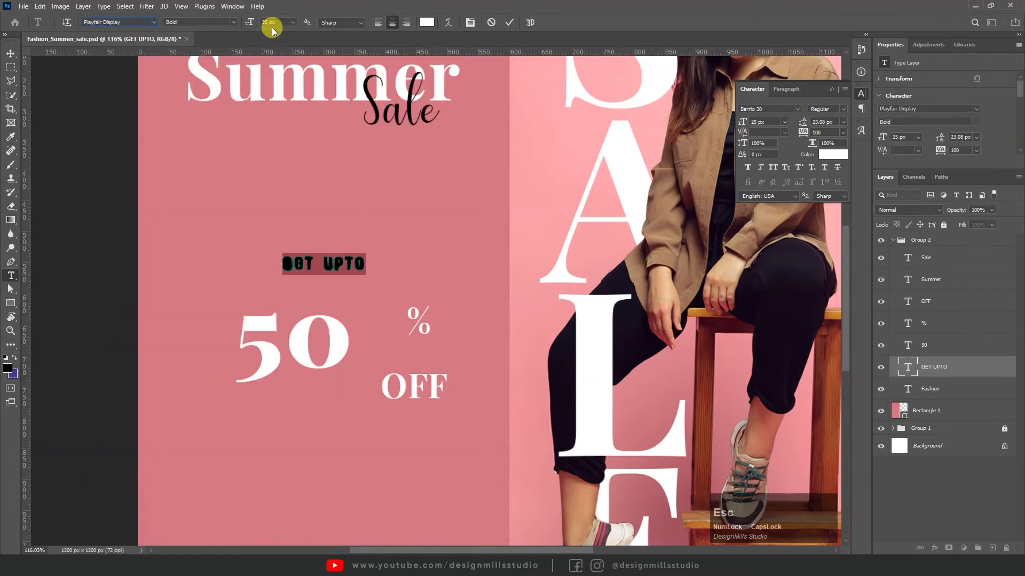
{"action": "left_click", "coordinate": [10, 53]}
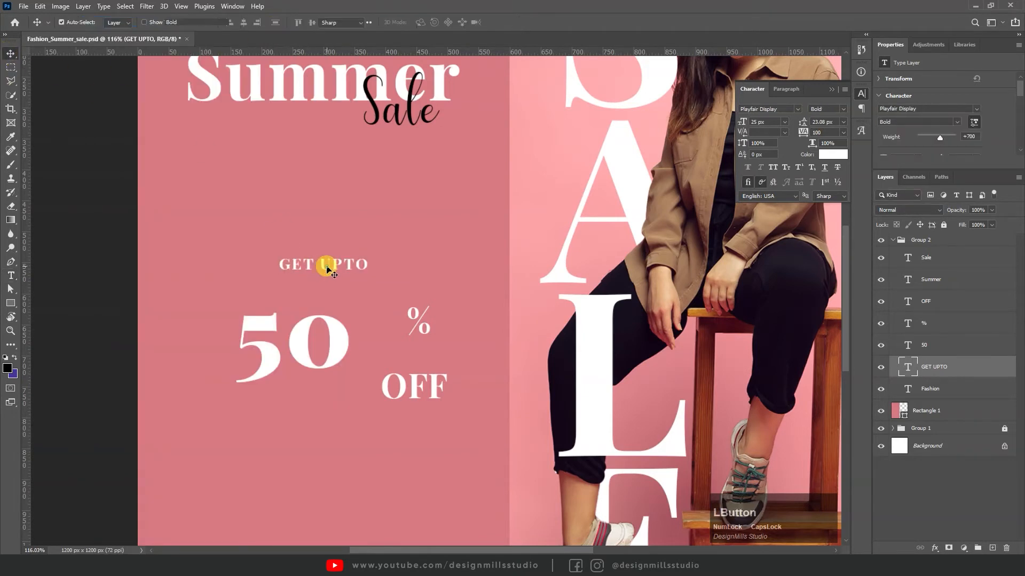
{"action": "double_click", "coordinate": [327, 268]}
{"action": "left_click_drag", "start_coordinate": [285, 22], "coordinate": [222, 22]}
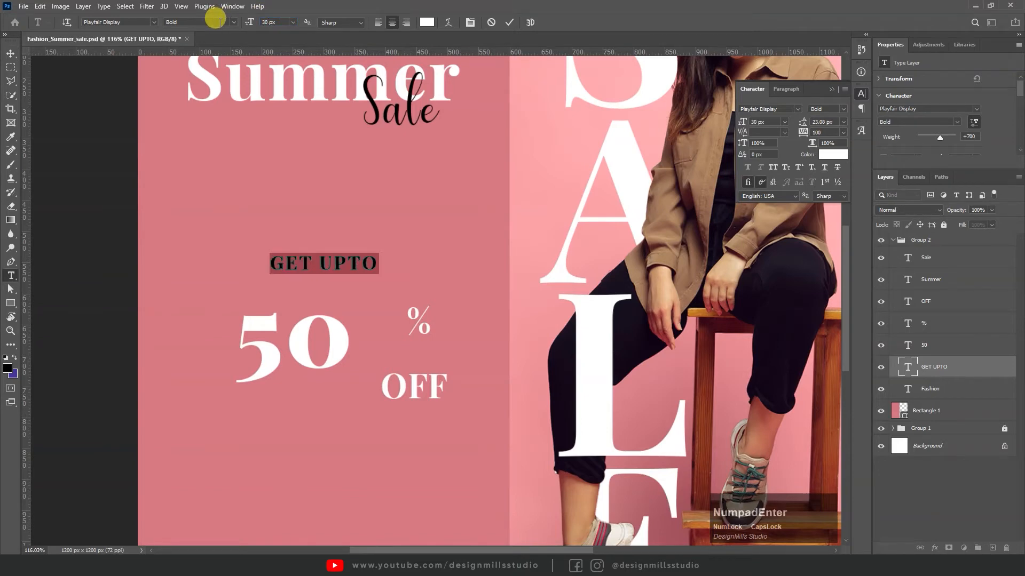
Move "GET UPTO" down to just above "50" and bring "%" close beside the number
{"action": "left_click", "coordinate": [10, 56]}
{"action": "left_click_drag", "start_coordinate": [361, 265], "coordinate": [360, 290]}
{"action": "left_click_drag", "start_coordinate": [424, 321], "coordinate": [383, 326]}
Set the "%" text's font style to Black
{"action": "double_click", "coordinate": [379, 328]}
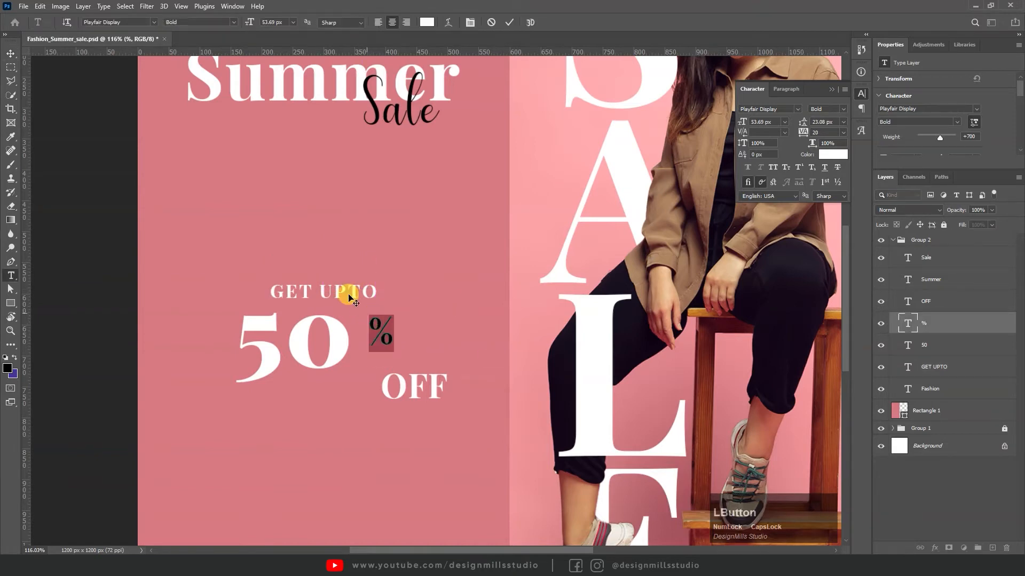
{"action": "left_click", "coordinate": [233, 22]}
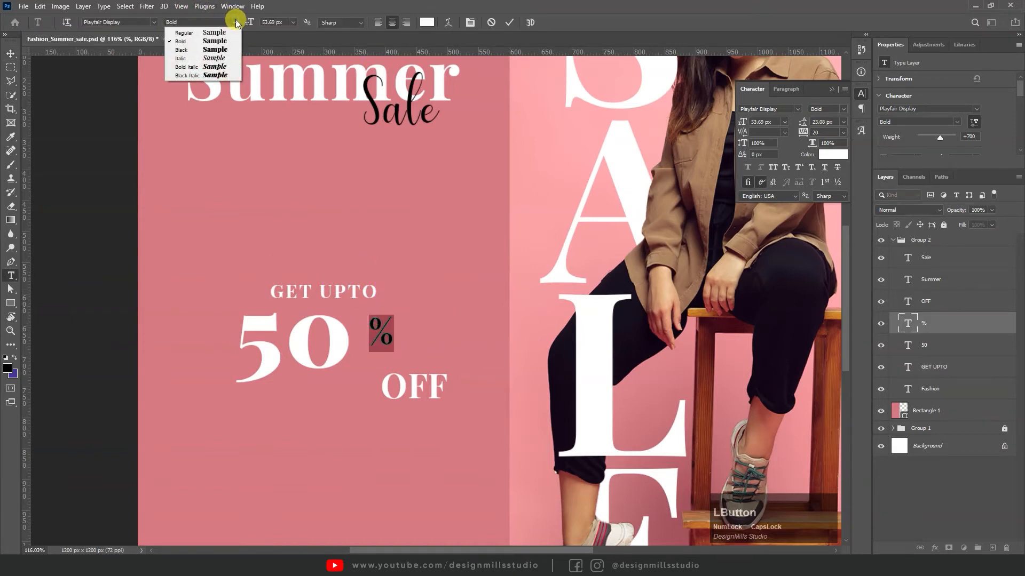
{"action": "left_click", "coordinate": [205, 47]}
Enlarge the "%" text and place it directly beside the "50", near its upper edge
{"action": "left_click", "coordinate": [10, 54]}
{"action": "left_click_drag", "start_coordinate": [399, 322], "coordinate": [377, 321]}
{"action": "key", "text": "ctrl+t"}
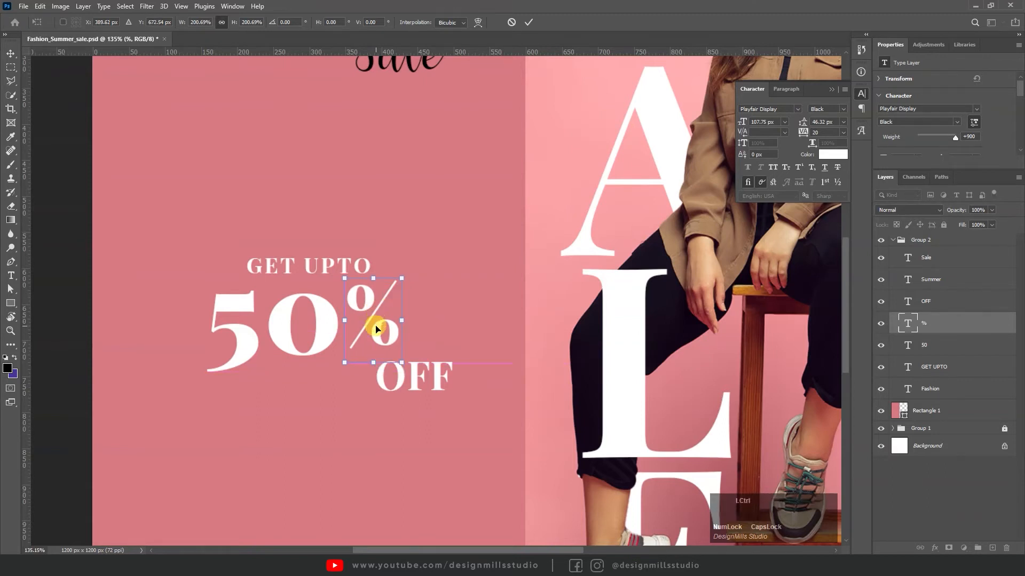
{"action": "left_click_drag", "start_coordinate": [373, 365], "coordinate": [373, 352]}
{"action": "left_click_drag", "start_coordinate": [373, 309], "coordinate": [367, 332]}
Add a horizontal guide along the upper edge of the "50" text
{"action": "key", "text": "z"}
{"action": "key", "text": "space"}
{"action": "key", "text": "v"}
{"action": "left_click_drag", "start_coordinate": [287, 58], "coordinate": [318, 304]}
{"action": "key", "text": "ctrl+z"}
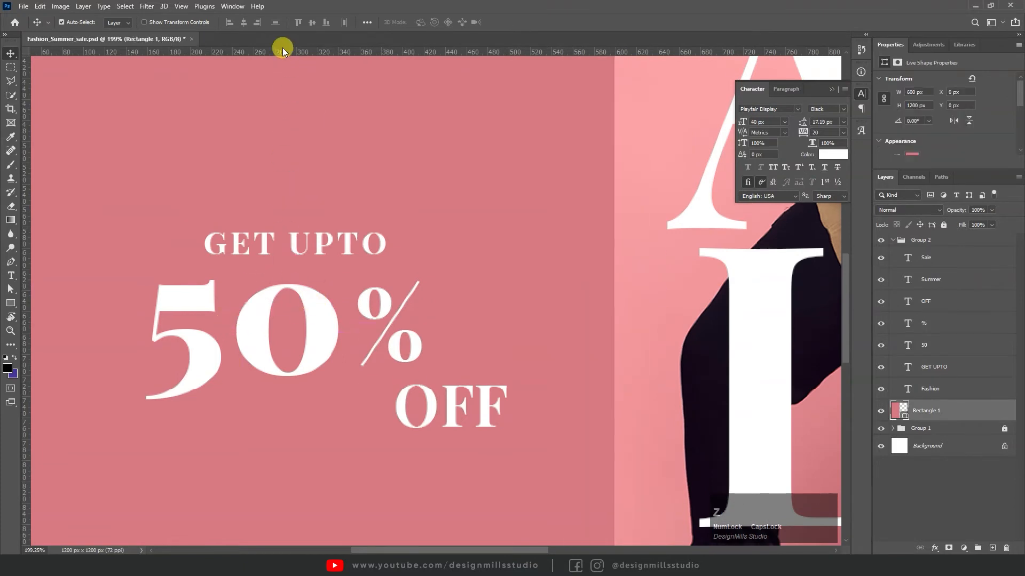
{"action": "left_click_drag", "start_coordinate": [283, 51], "coordinate": [214, 280]}
Move the "OFF" text up to sit directly beneath the "%" sign
{"action": "key", "text": "z"}
{"action": "left_click_drag", "start_coordinate": [443, 325], "coordinate": [367, 351]}
{"action": "key", "text": "v"}
Set the "OFF" text's font size to 30 px
{"action": "key", "text": "ctrl+a"}
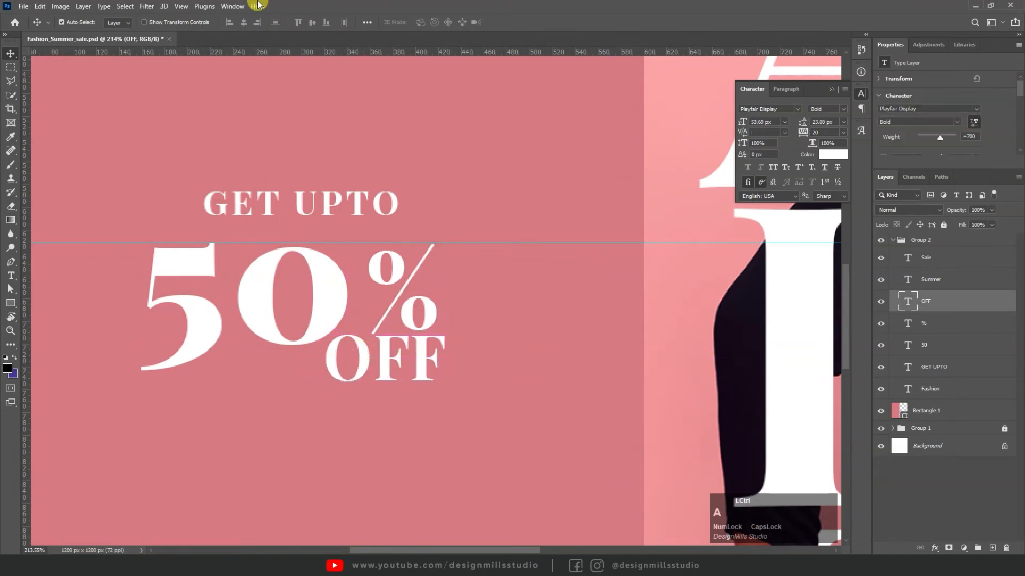
{"action": "double_click", "coordinate": [385, 350]}
{"action": "key", "text": "ctrl+a"}
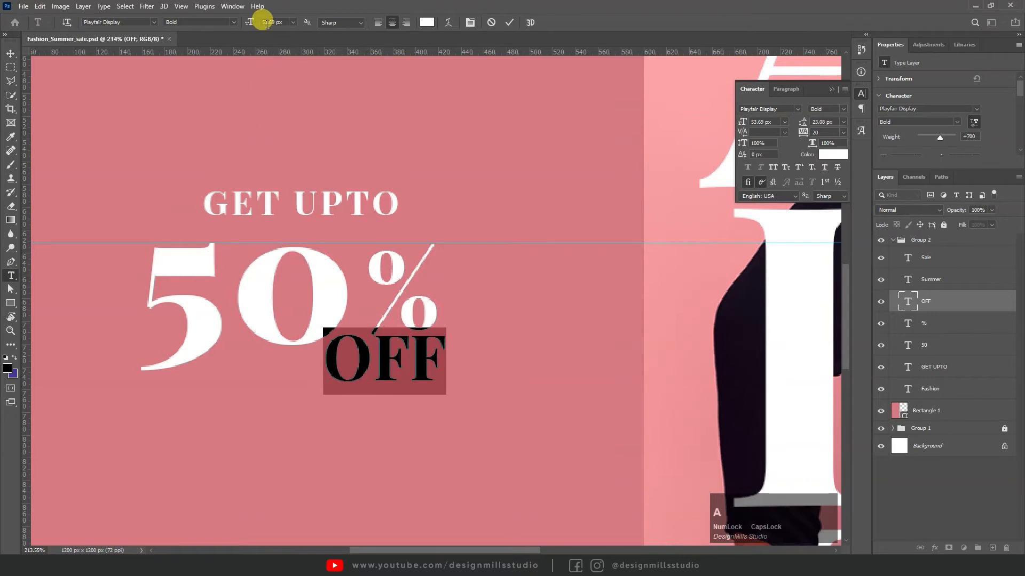
{"action": "type", "text": "30"}
{"action": "key", "text": "KP_Enter"}
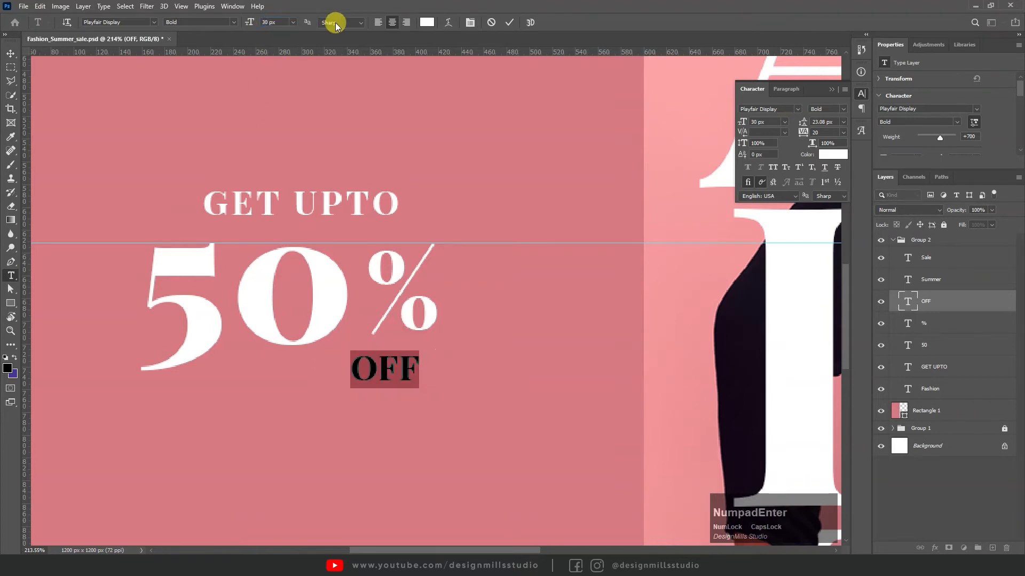
{"action": "left_click", "coordinate": [11, 54]}
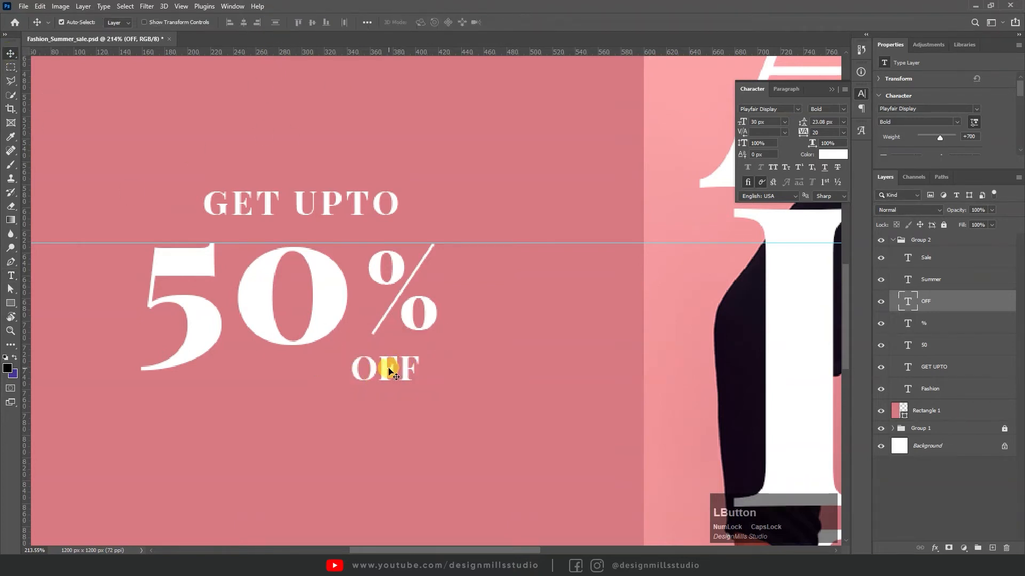
Set the "OFF" text's font size to 35 px and position it just below "%", level with the base of "50"
{"action": "left_click_drag", "start_coordinate": [400, 352], "coordinate": [402, 360]}
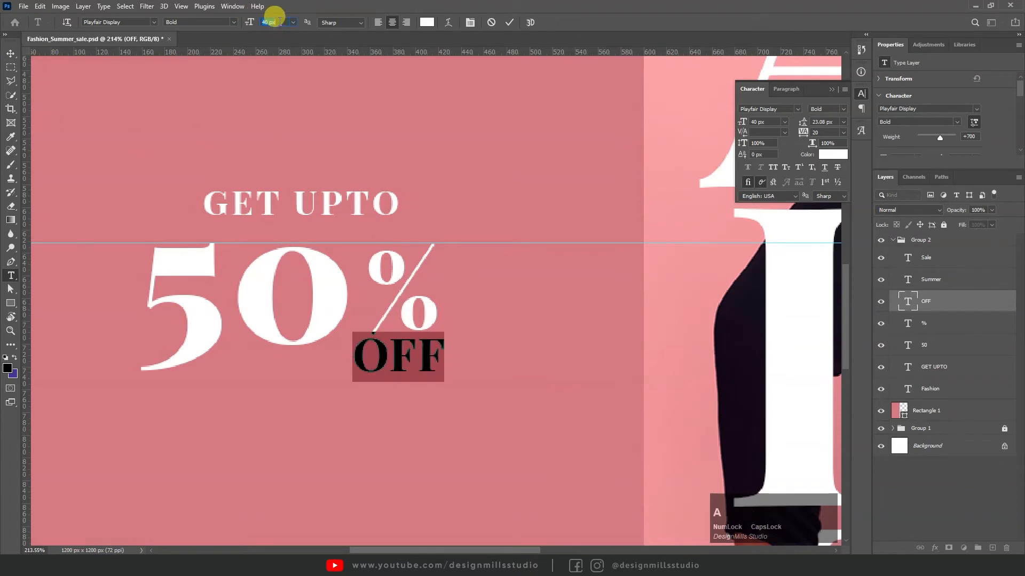
{"action": "key", "text": "Return"}
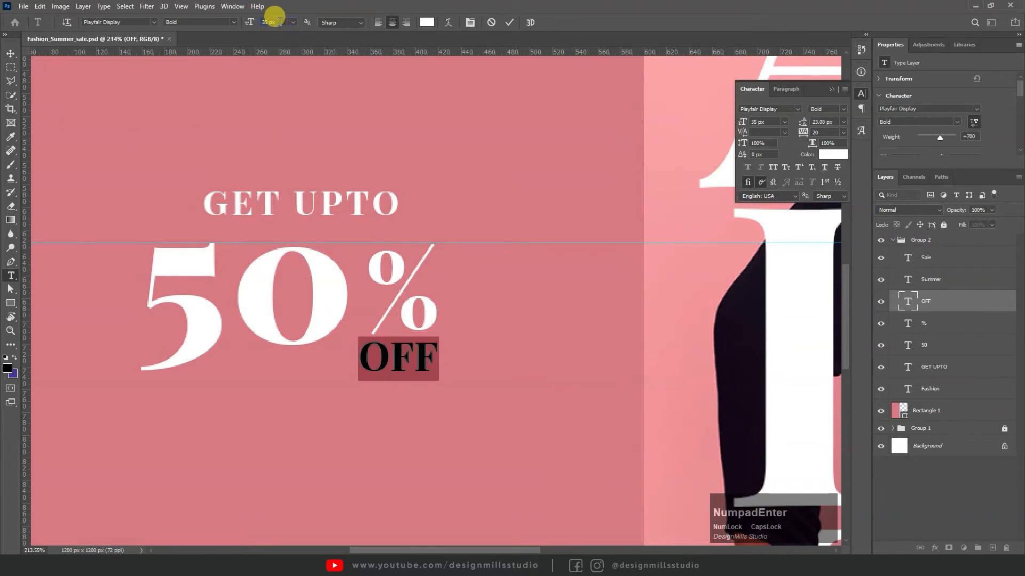
{"action": "left_click", "coordinate": [11, 53]}
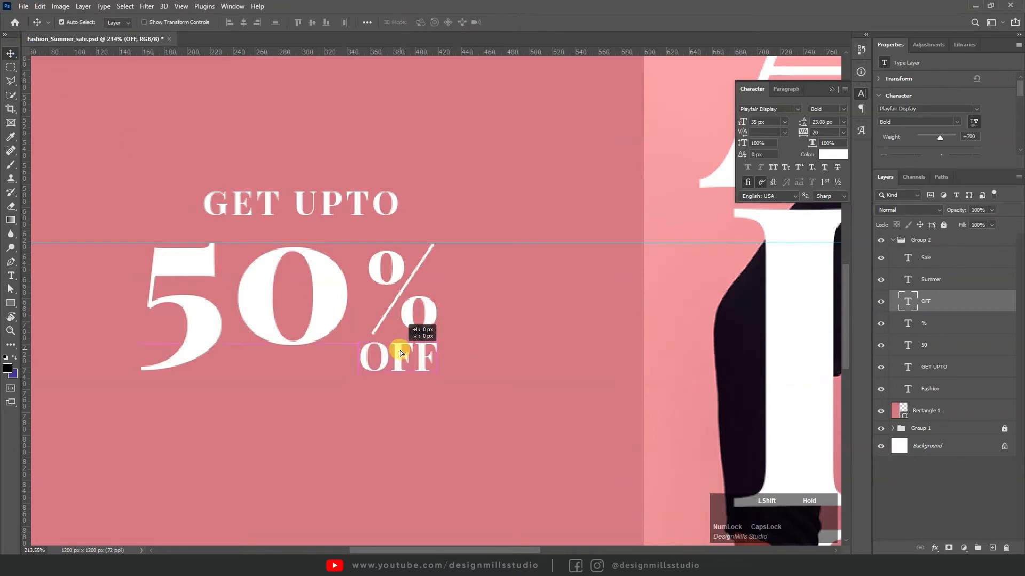
{"action": "left_click_drag", "start_coordinate": [400, 354], "coordinate": [402, 350]}
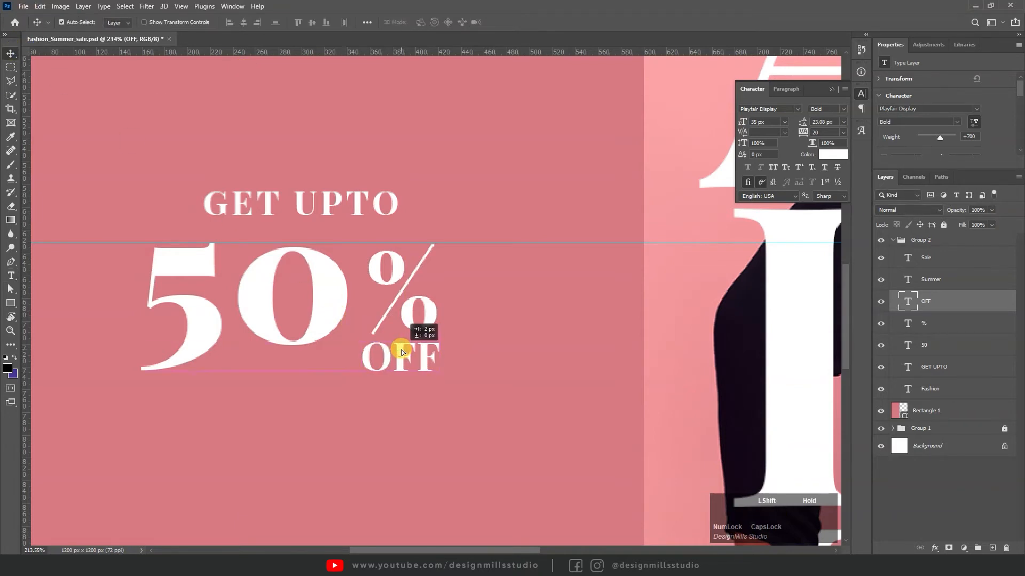
Align the "%" and "OFF" texts on their horizontal centers and nudge the pair slightly away from "50"
{"action": "left_click", "coordinate": [416, 315], "text": "shift"}
{"action": "left_click", "coordinate": [244, 23]}
{"action": "scroll", "coordinate": [435, 323], "scroll_direction": "down", "scroll_amount": 2}
{"action": "key", "text": "Left"}
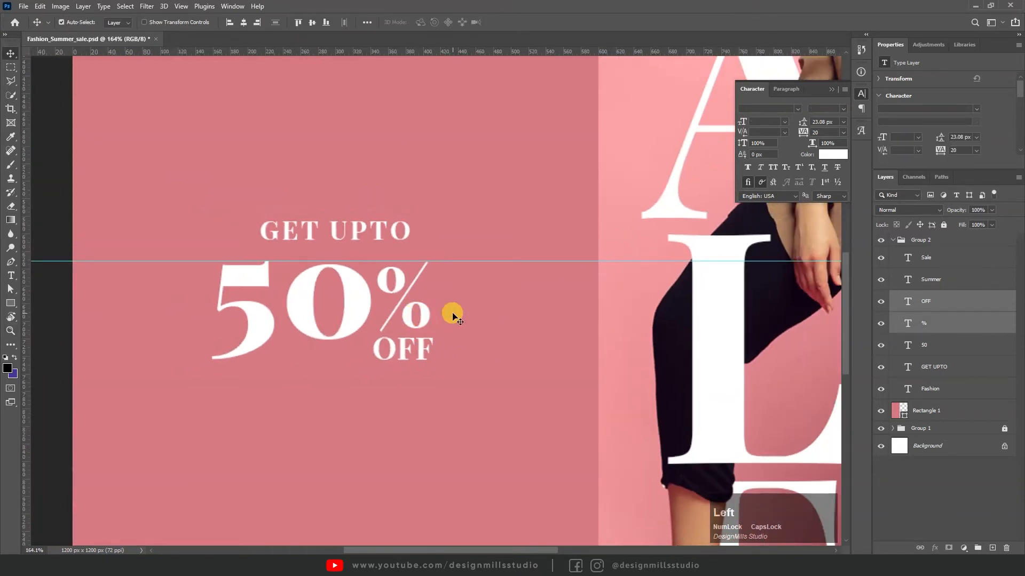
{"action": "key", "text": "Right"}
{"action": "key", "text": "Right"}
{"action": "key", "text": "Right"}
{"action": "key", "text": "Right"}
Group the "50", "%" and "OFF" text layers together
{"action": "key", "text": "z"}
{"action": "left_click_drag", "start_coordinate": [438, 286], "coordinate": [383, 294]}
{"action": "key", "text": "v"}
{"action": "left_click", "coordinate": [394, 294], "text": "shift"}
{"action": "key", "text": "ctrl+z"}
{"action": "key", "text": "ctrl+g"}
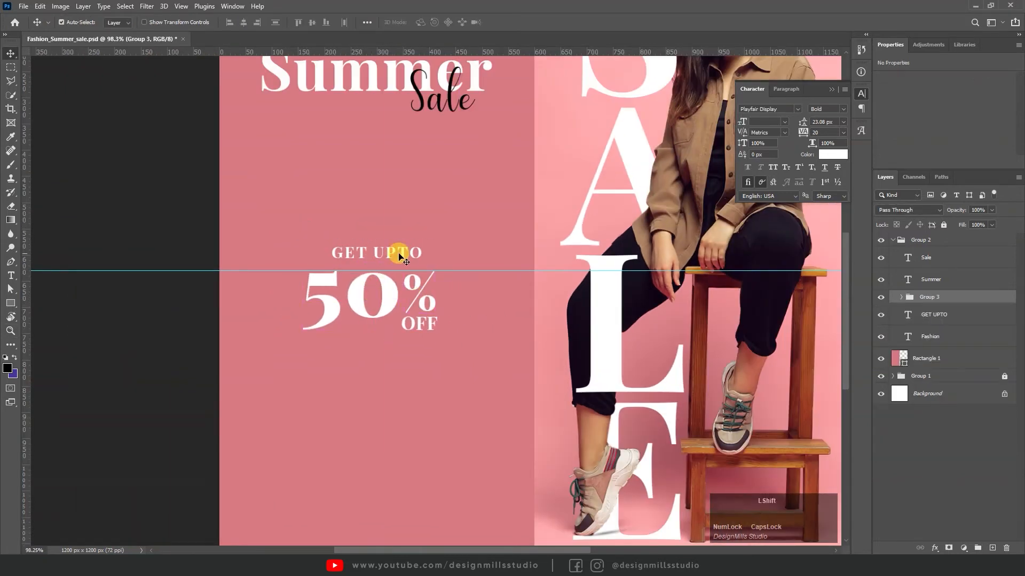
Center "GET UPTO" horizontally with the "50% OFF" group and combine both into one group
{"action": "left_click", "coordinate": [394, 254], "text": "shift"}
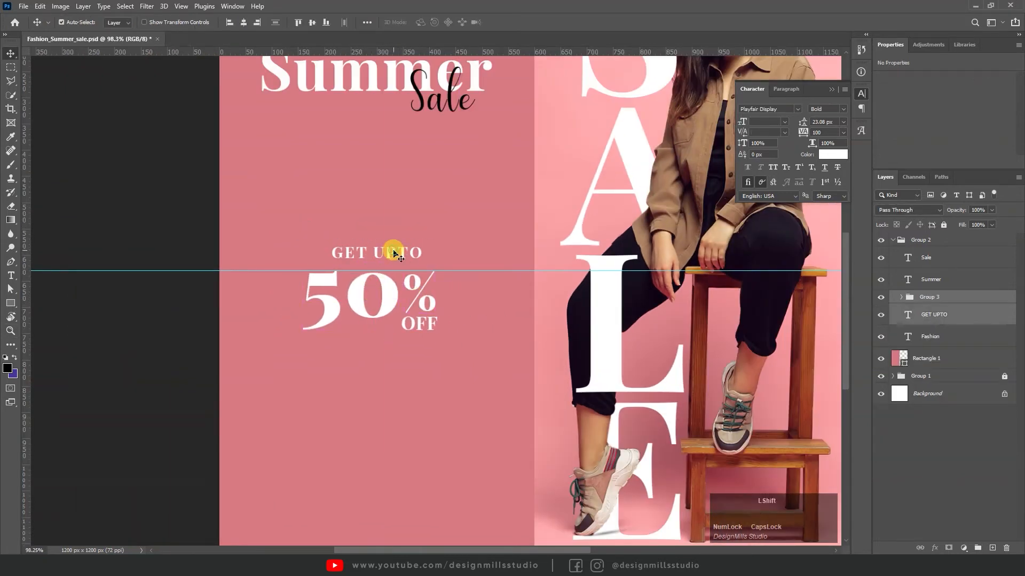
{"action": "left_click", "coordinate": [245, 23]}
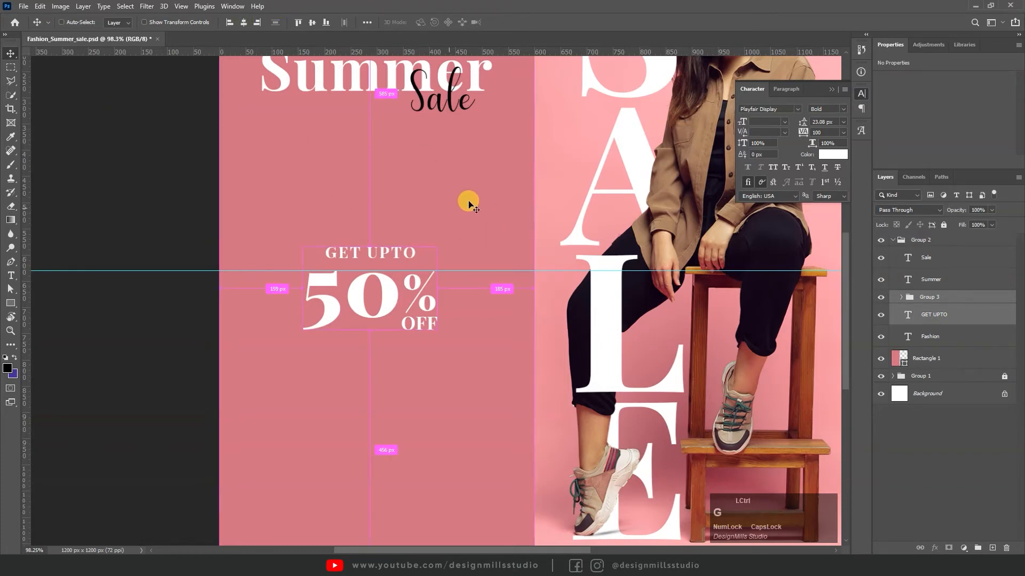
{"action": "key", "text": "ctrl+g"}
{"action": "key", "text": "z"}
{"action": "left_click_drag", "start_coordinate": [395, 270], "coordinate": [389, 247]}
{"action": "key", "text": "v"}
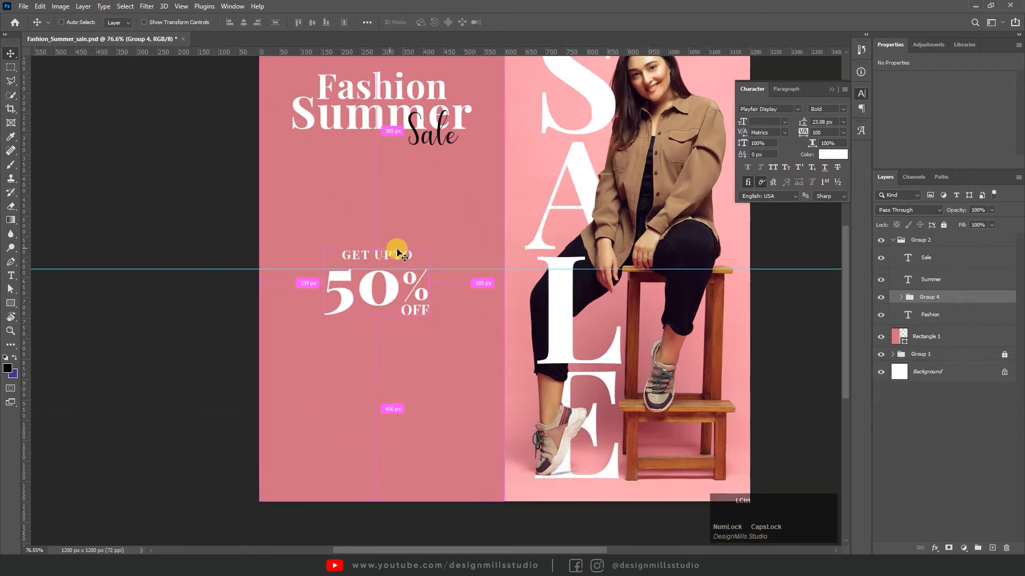
Scale the whole discount text group to 110%
{"action": "key", "text": "ctrl+t"}
{"action": "left_click", "coordinate": [204, 23]}
{"action": "key", "text": "ctrl+a"}
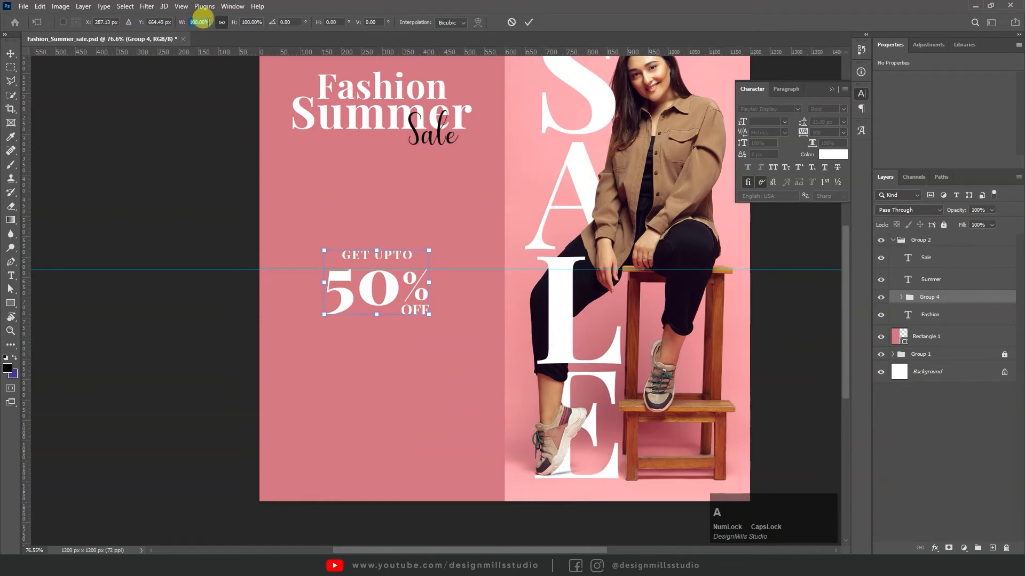
{"action": "type", "text": "120110"}
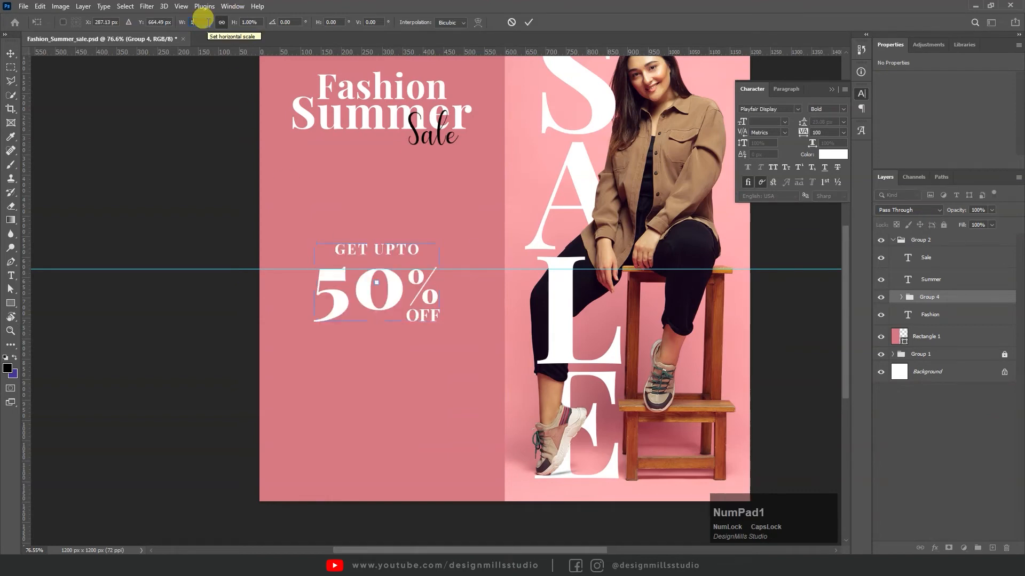
{"action": "key", "text": "Return"}
{"action": "key", "text": "Return"}
Hide the guides on the canvas
{"action": "key", "text": "z"}
{"action": "scroll", "coordinate": [423, 296], "scroll_direction": "up", "scroll_amount": 1}
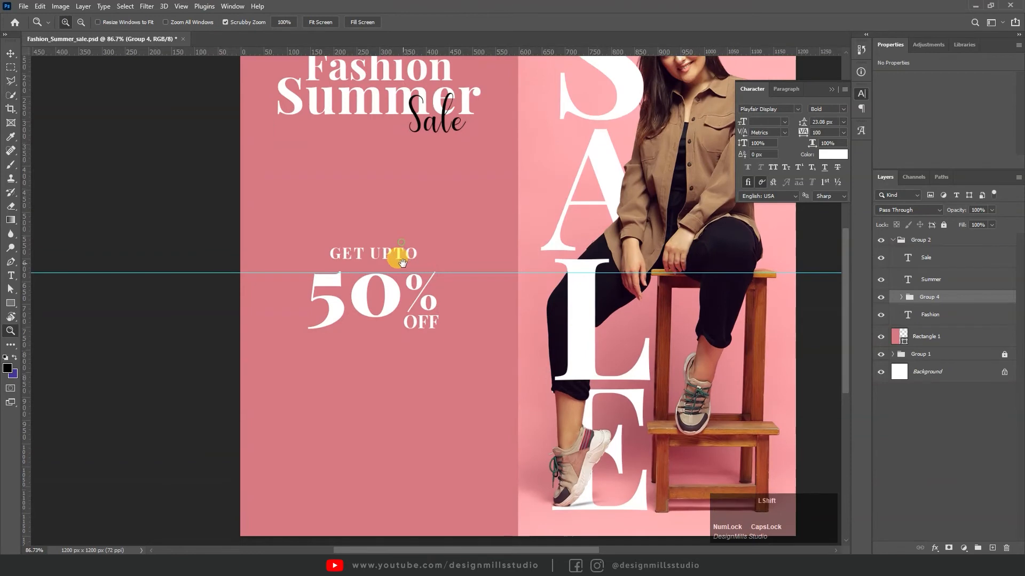
{"action": "key", "text": "v"}
{"action": "key", "text": "ctrl+semicolon"}
Bring the discount text group out of Group 2 to the front of the layer stack
{"action": "key", "text": "z"}
{"action": "scroll", "coordinate": [378, 235], "scroll_direction": "up", "scroll_amount": 1}
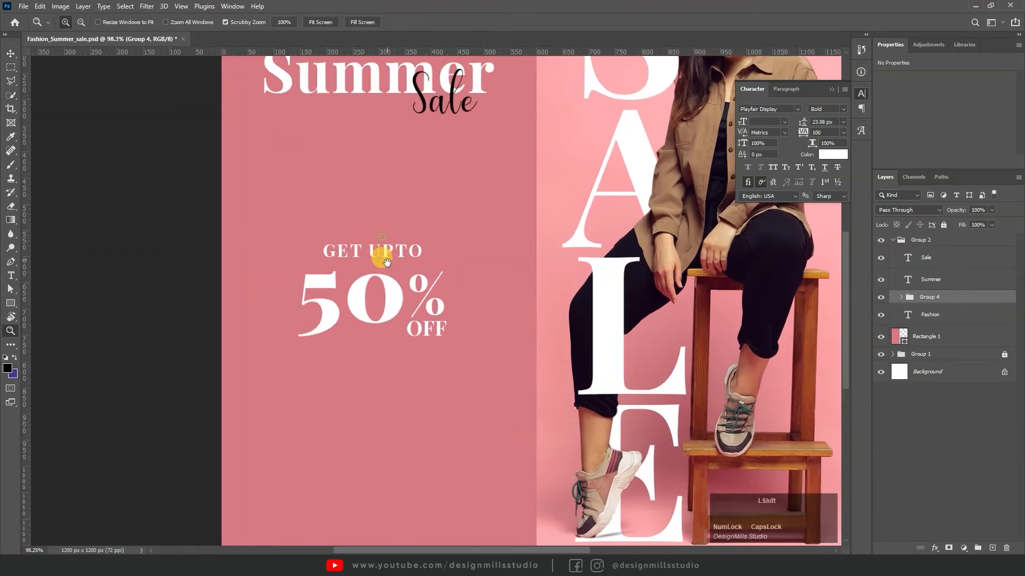
{"action": "left_click_drag", "start_coordinate": [382, 254], "coordinate": [385, 282]}
{"action": "key", "text": "v"}
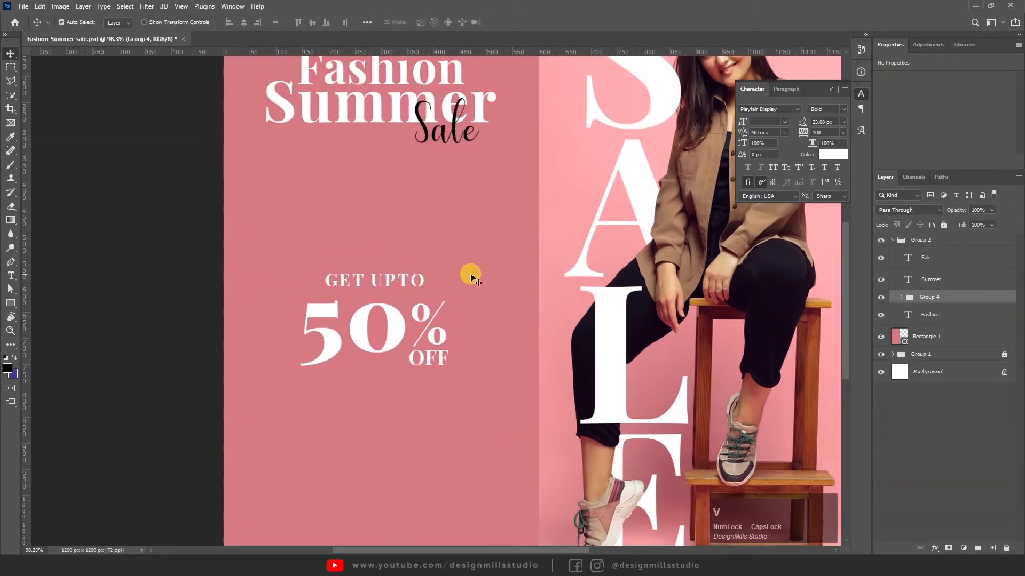
{"action": "key", "text": "ctrl+shift+bracketright"}
{"action": "key", "text": "ctrl+shift+bracketright"}
{"action": "key", "text": "ctrl+shift+bracketright"}
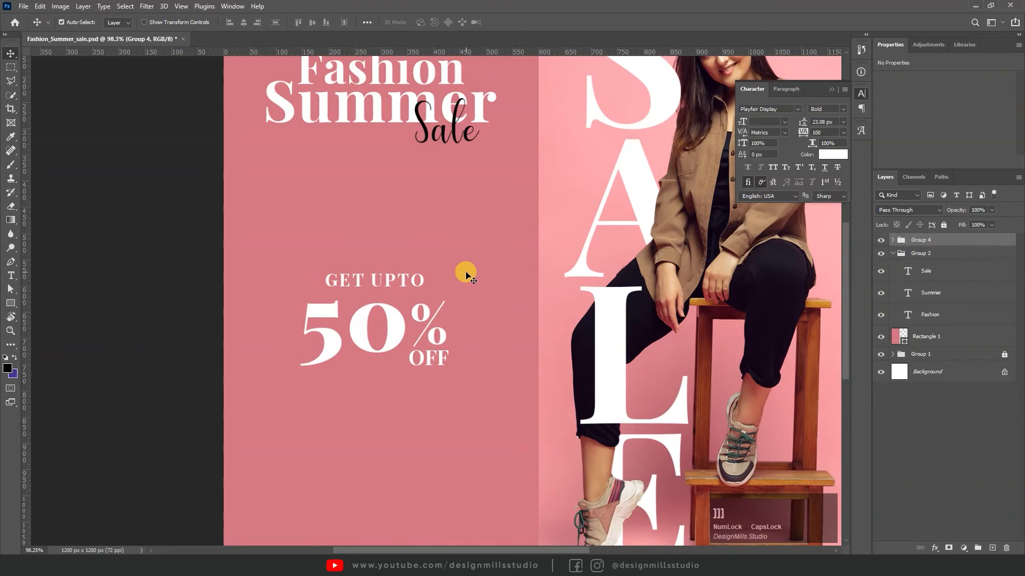
Duplicate the "GET UPTO" text below "50% OFF" and replace the copy's wording with "SHOP NOW"
{"action": "scroll", "coordinate": [465, 274], "scroll_direction": "down", "scroll_amount": 2}
{"action": "left_click", "coordinate": [411, 245]}
{"action": "left_click", "coordinate": [410, 246]}
{"action": "left_click_drag", "start_coordinate": [411, 245], "coordinate": [416, 371], "text": "alt"}
{"action": "double_click", "coordinate": [411, 369]}
{"action": "left_click", "coordinate": [410, 364]}
{"action": "type", "text": "SHJOP"}
{"action": "key", "text": "ctrl+a"}
{"action": "type", "text": "SHO"}
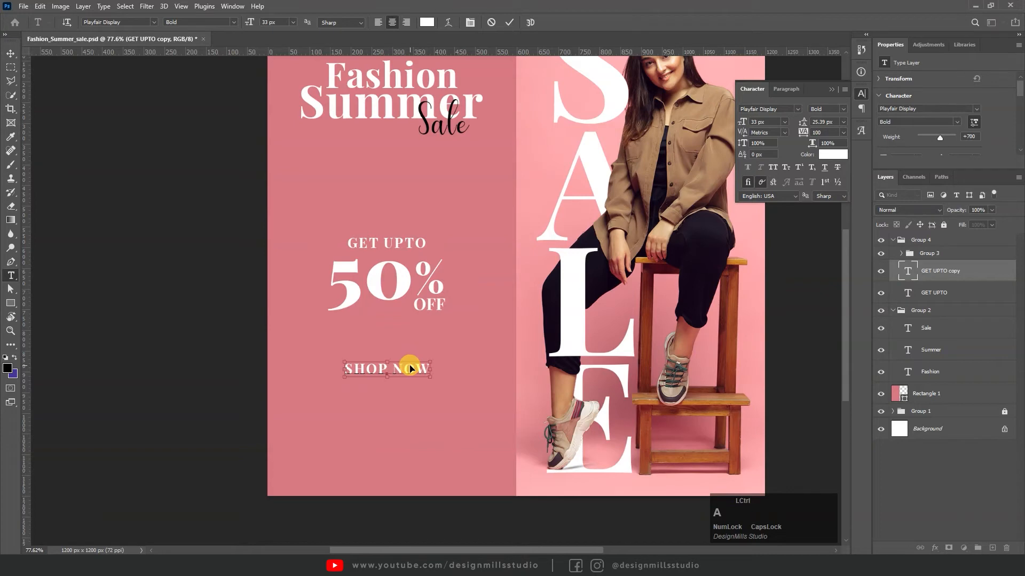
Set the "SHOP NOW" text's font size to 25 px
{"action": "key", "text": "ctrl+a"}
{"action": "left_click", "coordinate": [279, 23]}
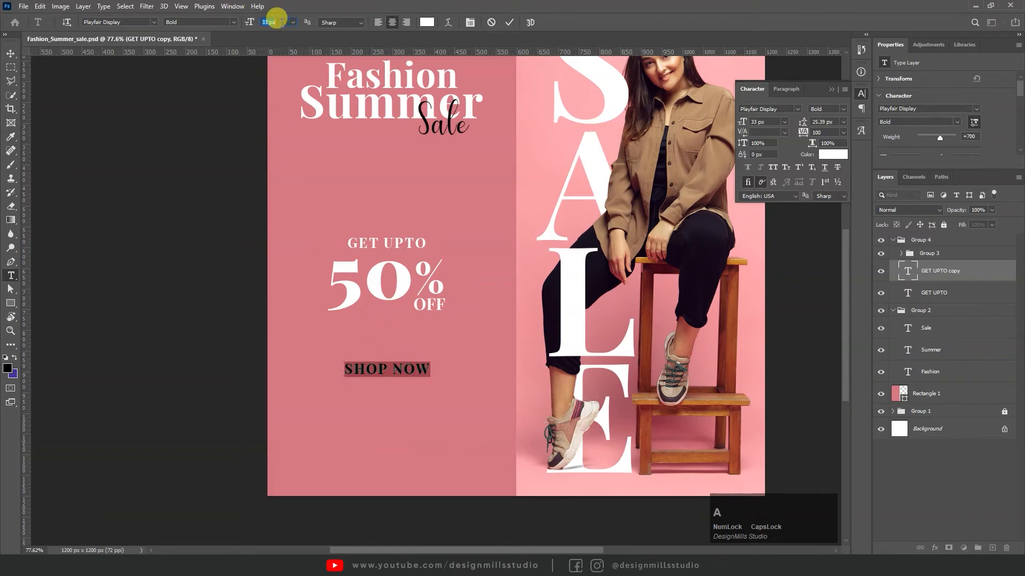
{"action": "key", "text": "Tab"}
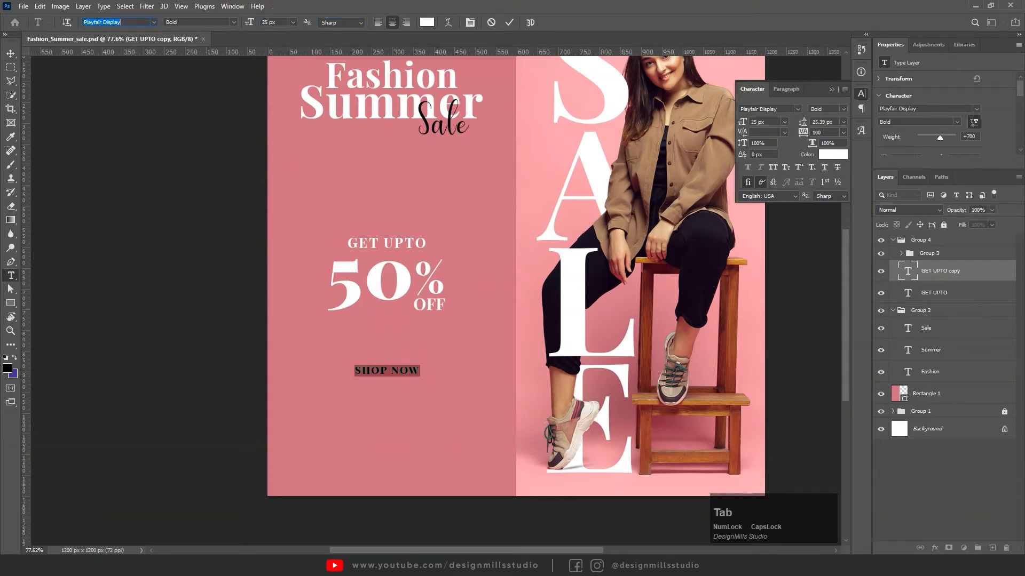
{"action": "type", "text": "0"}
{"action": "key", "text": "Escape"}
{"action": "key", "text": "Escape"}
{"action": "key", "text": "Escape"}
{"action": "key", "text": "v"}
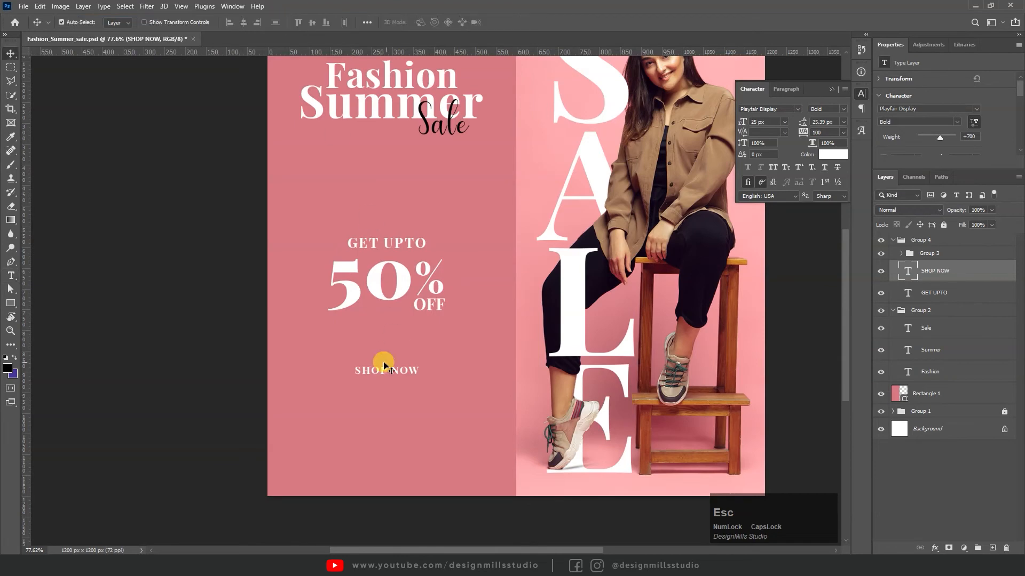
{"action": "left_click_drag", "start_coordinate": [402, 375], "coordinate": [442, 354]}
{"action": "key", "text": "v"}
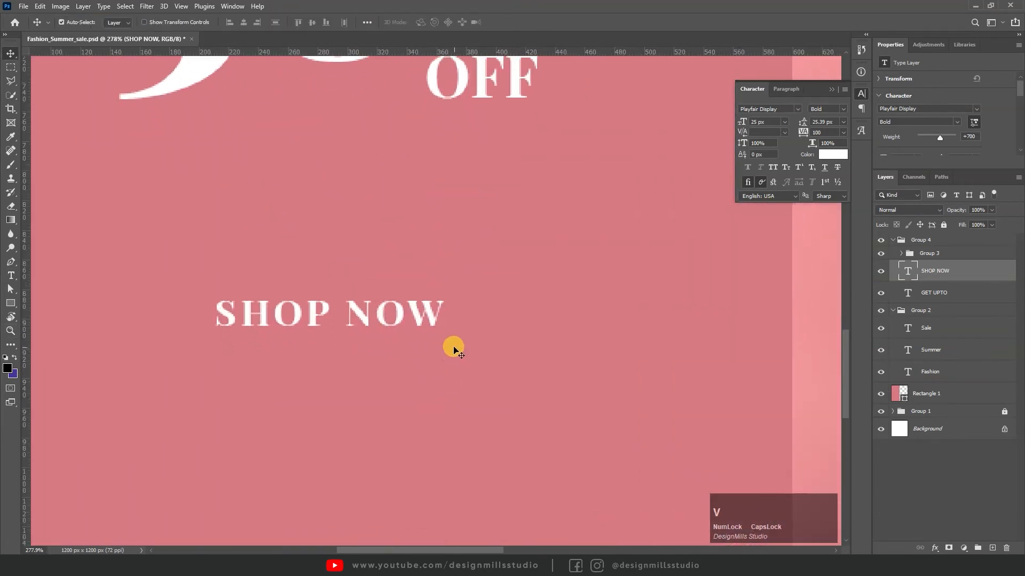
Draw a white 50 by 50 px square beyond the end of the "SHOP NOW" text
{"action": "left_click", "coordinate": [11, 303]}
{"action": "left_click_drag", "start_coordinate": [548, 214], "coordinate": [618, 286]}
{"action": "key", "text": "z"}
{"action": "left_click_drag", "start_coordinate": [588, 240], "coordinate": [576, 282]}
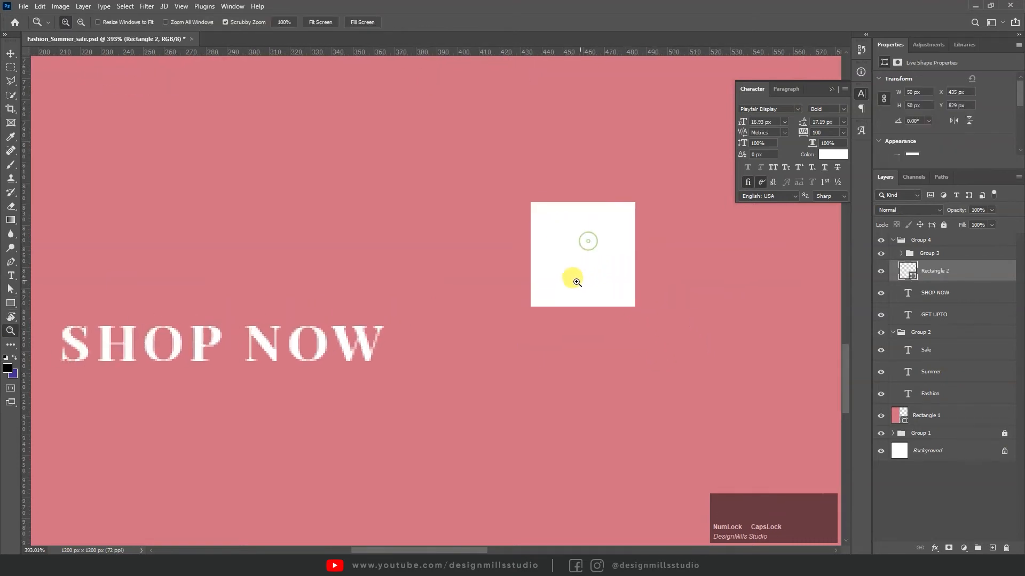
Turn the white square into a right triangle by removing its lower-left anchor point
{"action": "key", "text": "v"}
{"action": "left_click", "coordinate": [581, 274]}
{"action": "key", "text": "a"}
{"action": "left_click_drag", "start_coordinate": [471, 299], "coordinate": [553, 333]}
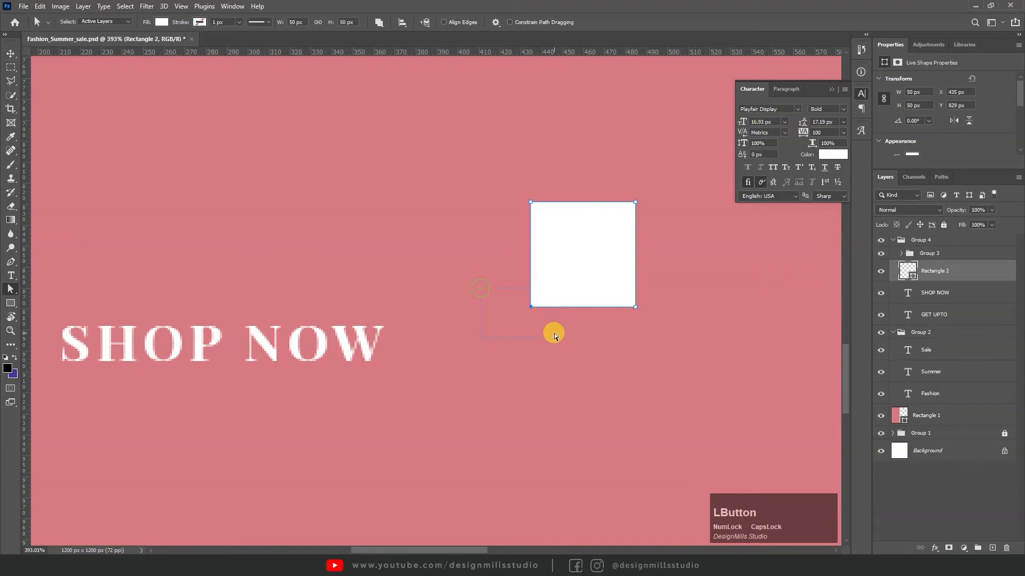
{"action": "key", "text": "Delete"}
{"action": "key", "text": "z"}
{"action": "left_click_drag", "start_coordinate": [597, 264], "coordinate": [588, 275]}
{"action": "key", "text": "v"}
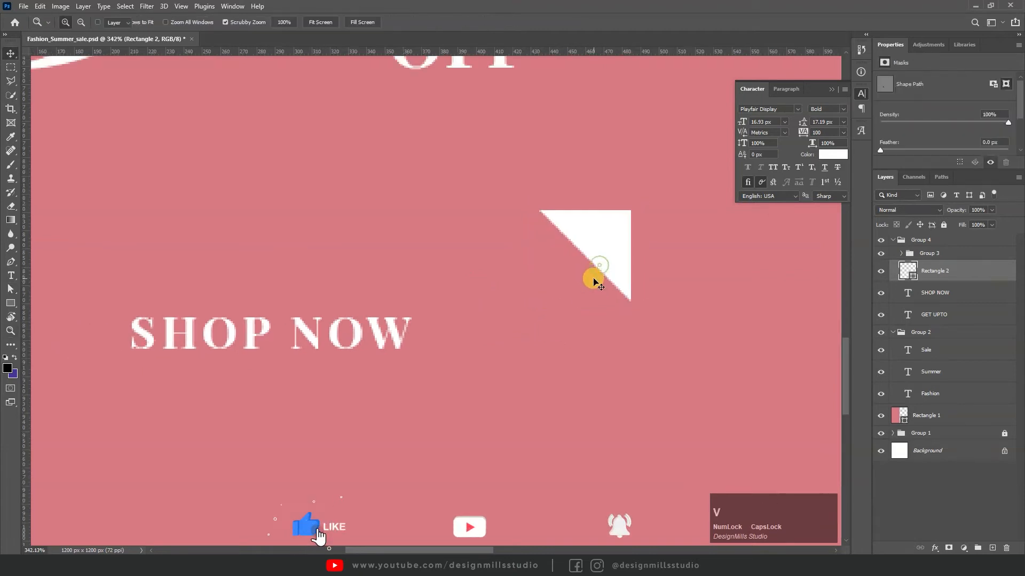
Rotate the triangle to point right and place it just after the "SHOP NOW" text
{"action": "key", "text": "ctrl+t"}
{"action": "left_click_drag", "start_coordinate": [658, 193], "coordinate": [661, 251]}
{"action": "left_click_drag", "start_coordinate": [619, 224], "coordinate": [445, 337]}
{"action": "key", "text": "Return"}
Scale the arrow triangle down proportionally
{"action": "key", "text": "z"}
{"action": "key", "text": "v"}
{"action": "key", "text": "ctrl+t"}
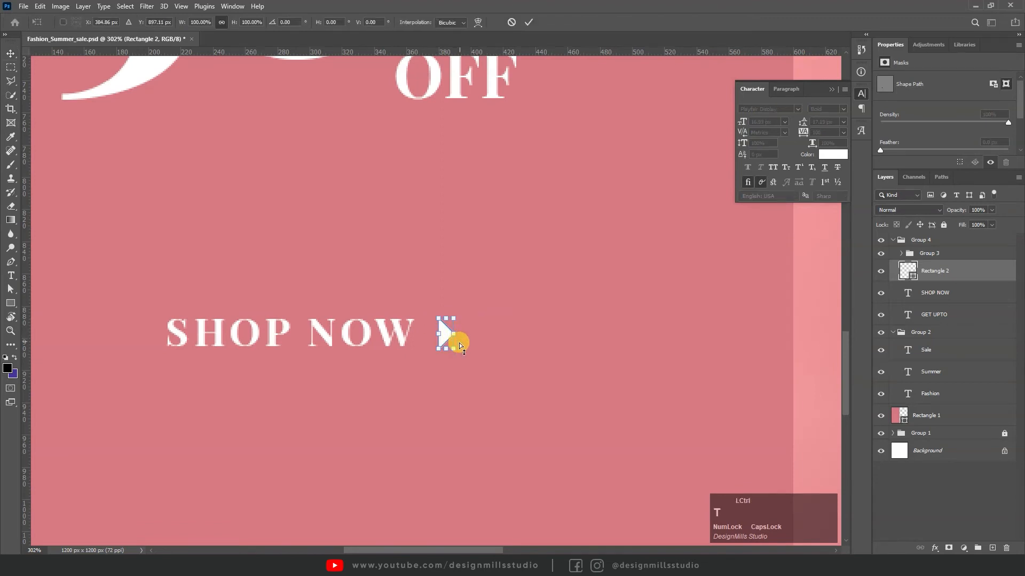
{"action": "type", "text": "8"}
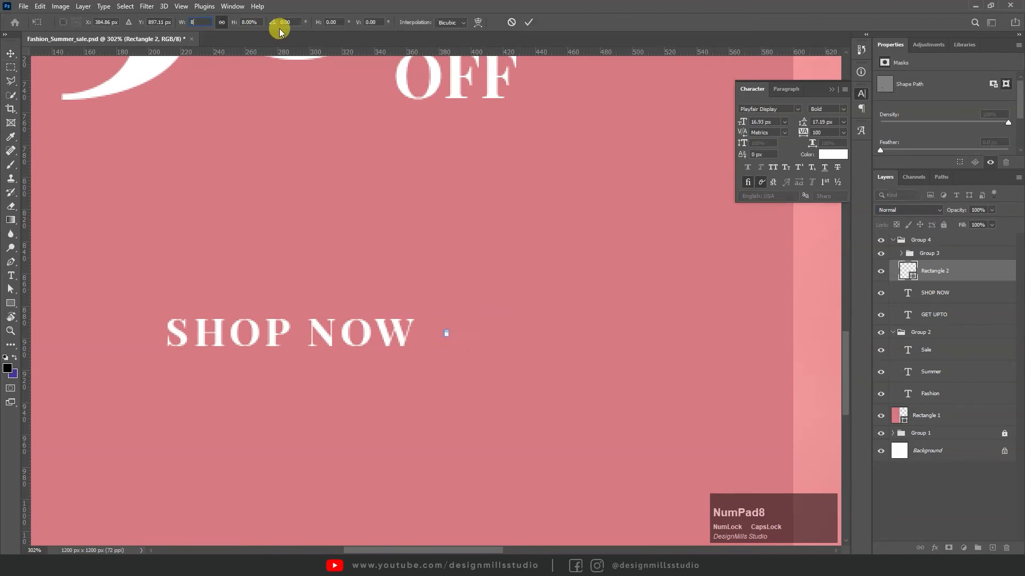
{"action": "key", "text": "Return"}
{"action": "key", "text": "Return"}
Group the "SHOP NOW" text with its arrow triangle
{"action": "key", "text": "z"}
{"action": "left_click_drag", "start_coordinate": [492, 256], "coordinate": [447, 287]}
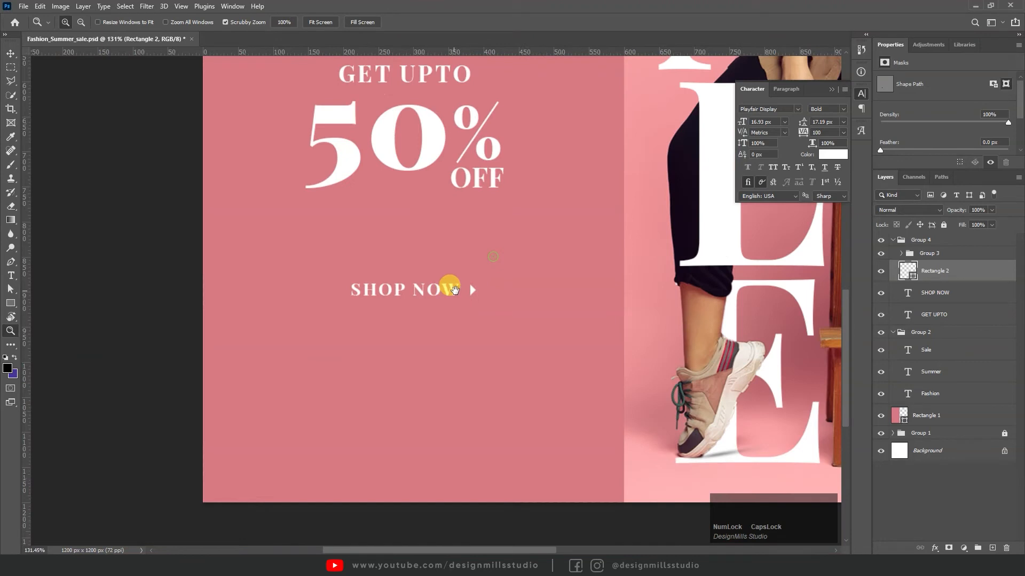
{"action": "key", "text": "v"}
{"action": "left_click", "coordinate": [453, 293], "text": "ctrl+shift"}
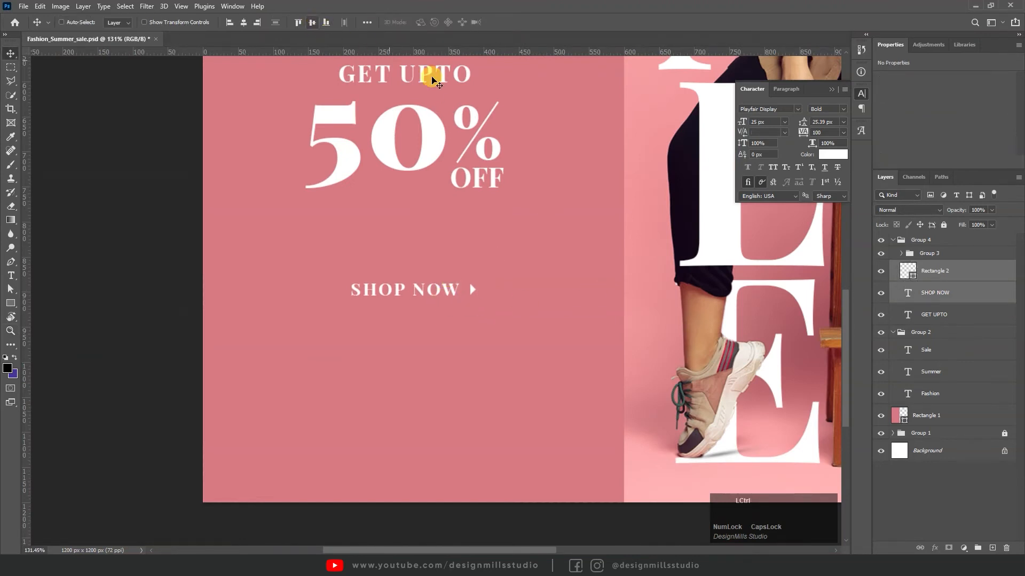
{"action": "key", "text": "ctrl+g"}
Bring Group 3 and the "SHOP NOW" group out of Group 4 to the front of the layer stack
{"action": "key", "text": "z"}
{"action": "left_click_drag", "start_coordinate": [474, 241], "coordinate": [451, 251]}
{"action": "key", "text": "v"}
{"action": "left_click", "coordinate": [933, 255], "text": "ctrl"}
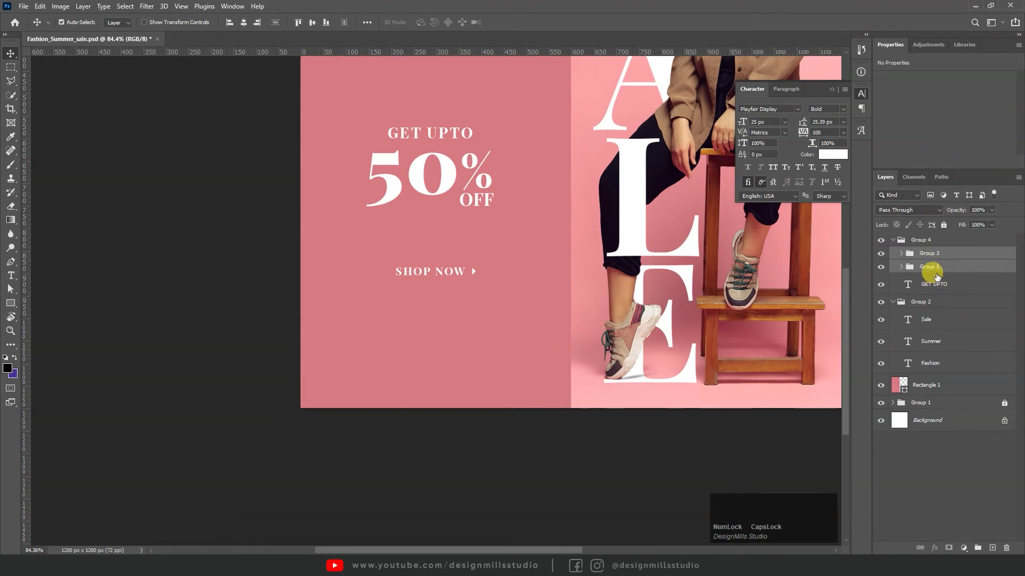
{"action": "key", "text": "ctrl+shift+bracketright"}
Ungroup Group 4, which holds only the "GET UPTO" text
{"action": "left_click", "coordinate": [923, 268]}
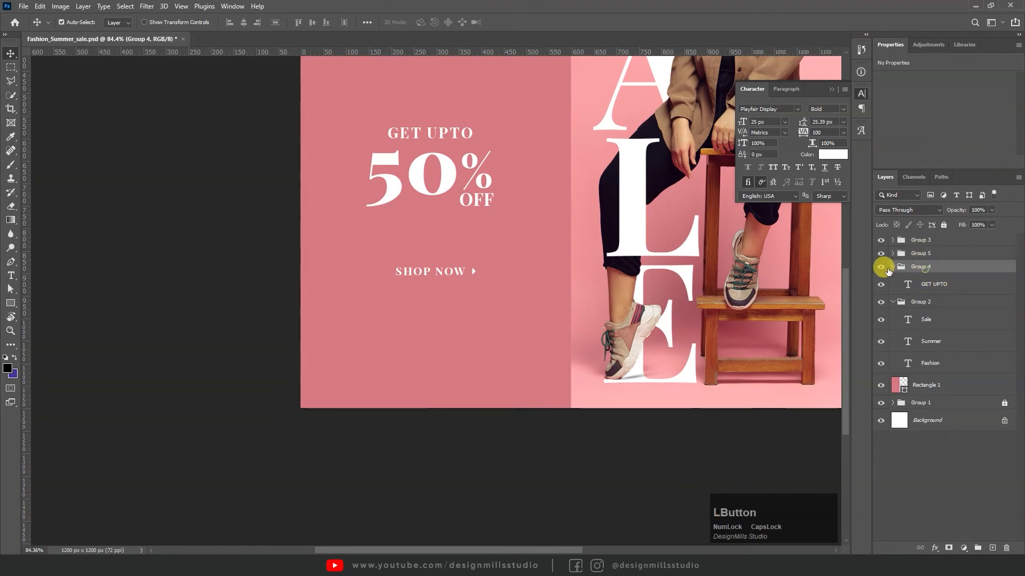
{"action": "left_click", "coordinate": [880, 266]}
{"action": "left_click", "coordinate": [880, 267]}
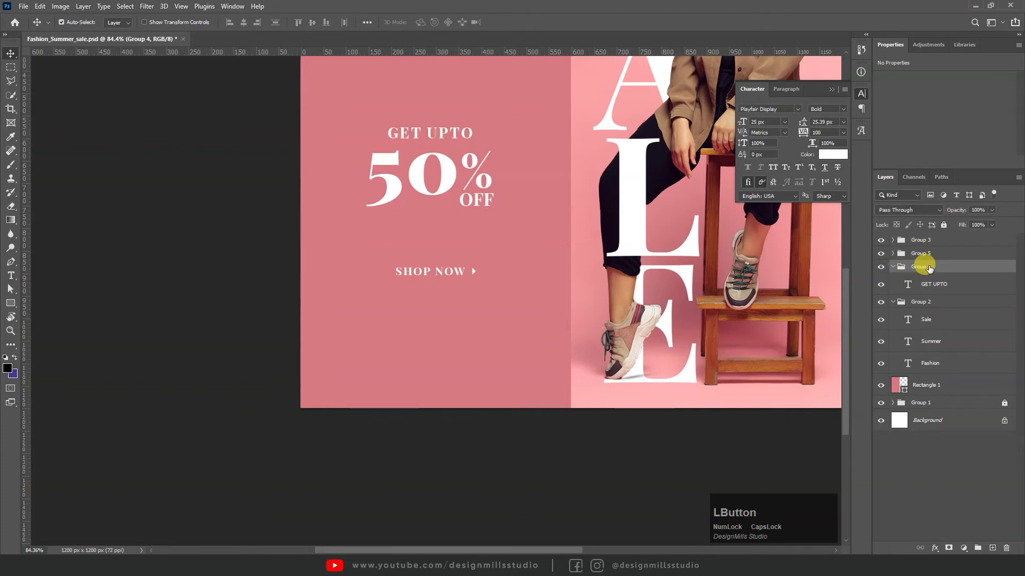
{"action": "right_click", "coordinate": [929, 266]}
{"action": "left_click", "coordinate": [854, 178]}
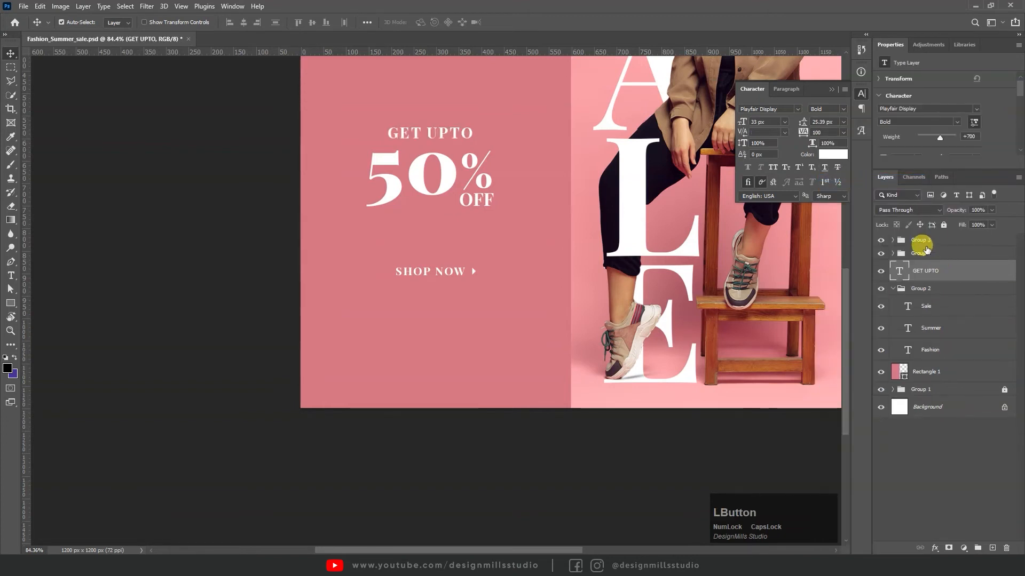
Ungroup the "50% OFF" texts and regroup them together with the "GET UPTO" text
{"action": "left_click", "coordinate": [884, 240]}
{"action": "left_click", "coordinate": [881, 240]}
{"action": "left_click", "coordinate": [881, 240]}
{"action": "right_click", "coordinate": [916, 239]}
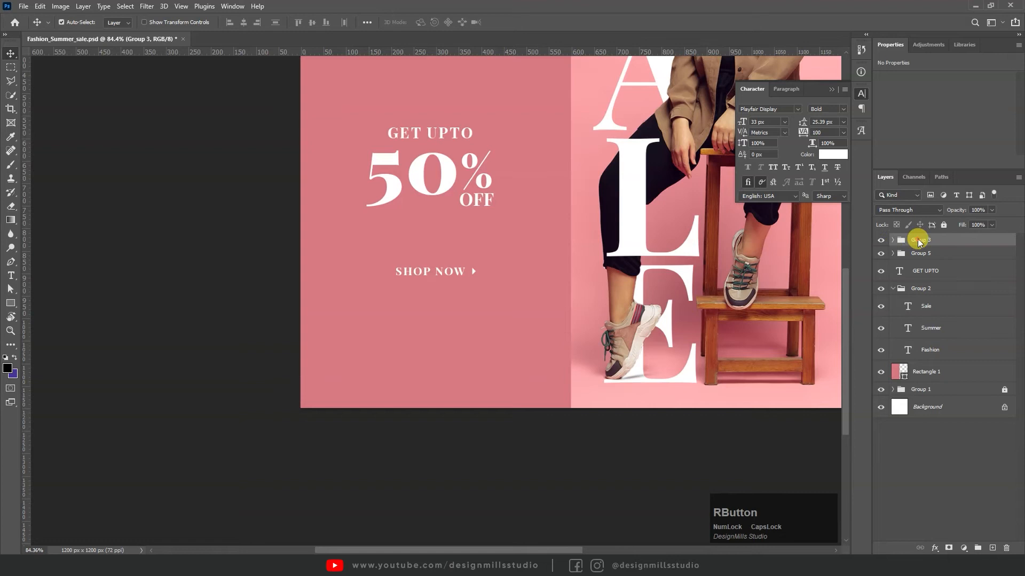
{"action": "left_click", "coordinate": [841, 178]}
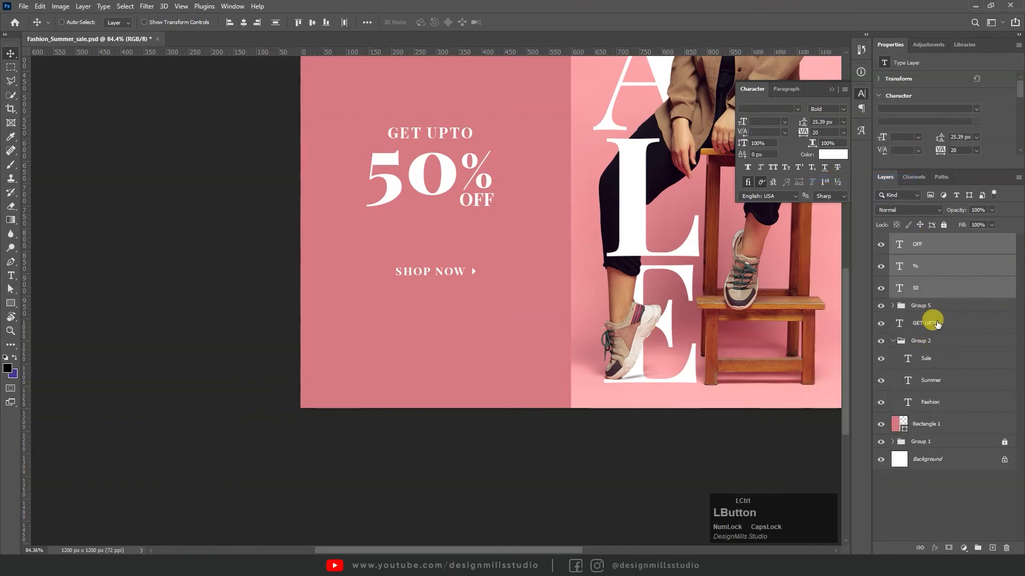
{"action": "left_click", "coordinate": [942, 320], "text": "ctrl"}
{"action": "key", "text": "ctrl+g"}
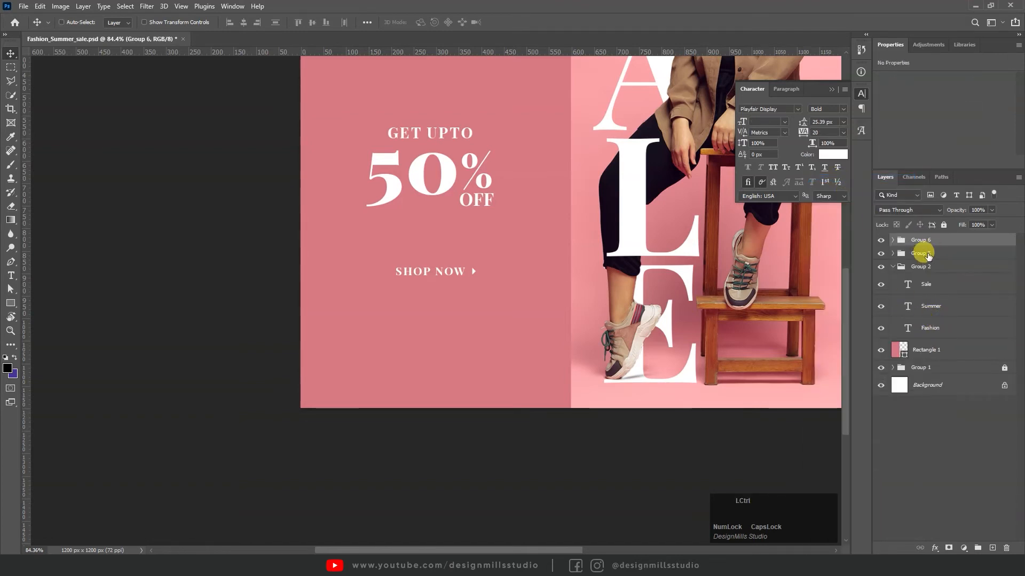
Align the horizontal centers of the title, discount and "SHOP NOW" groups
{"action": "left_click", "coordinate": [928, 258], "text": "ctrl"}
{"action": "key", "text": "z"}
{"action": "left_click_drag", "start_coordinate": [517, 231], "coordinate": [488, 272]}
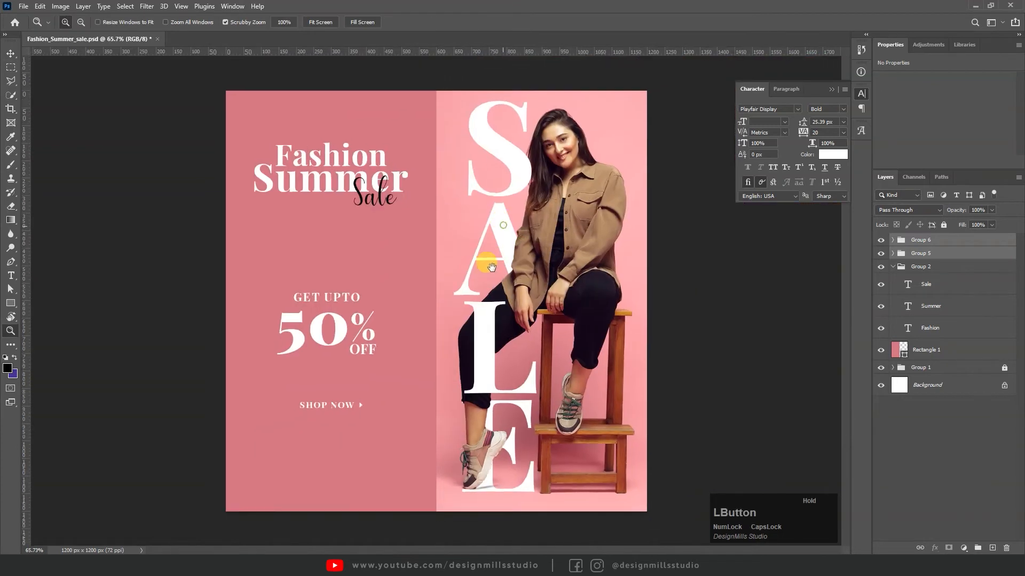
{"action": "key", "text": "v"}
{"action": "left_click", "coordinate": [924, 268], "text": "ctrl"}
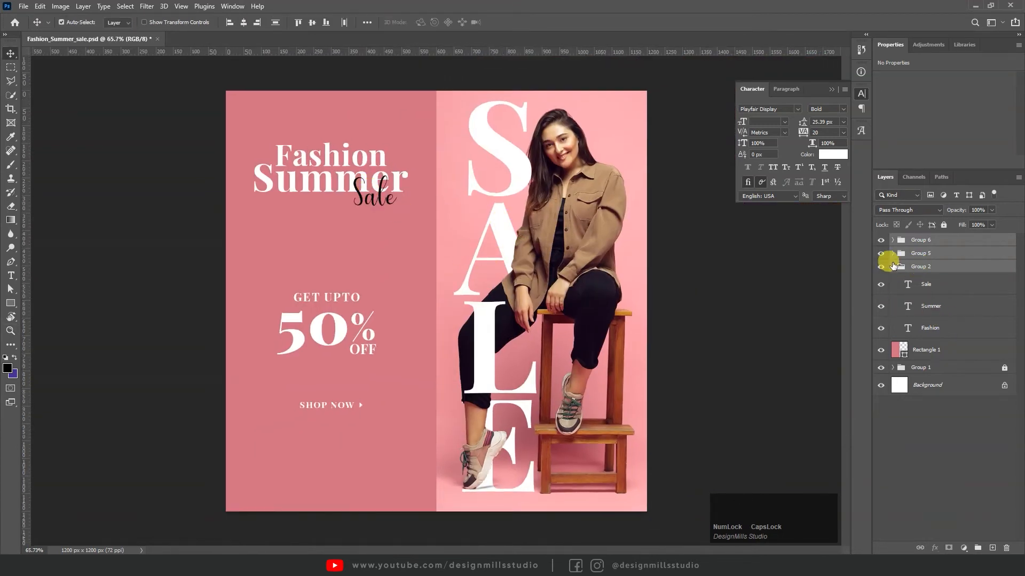
{"action": "left_click", "coordinate": [893, 266]}
{"action": "left_click", "coordinate": [245, 22]}
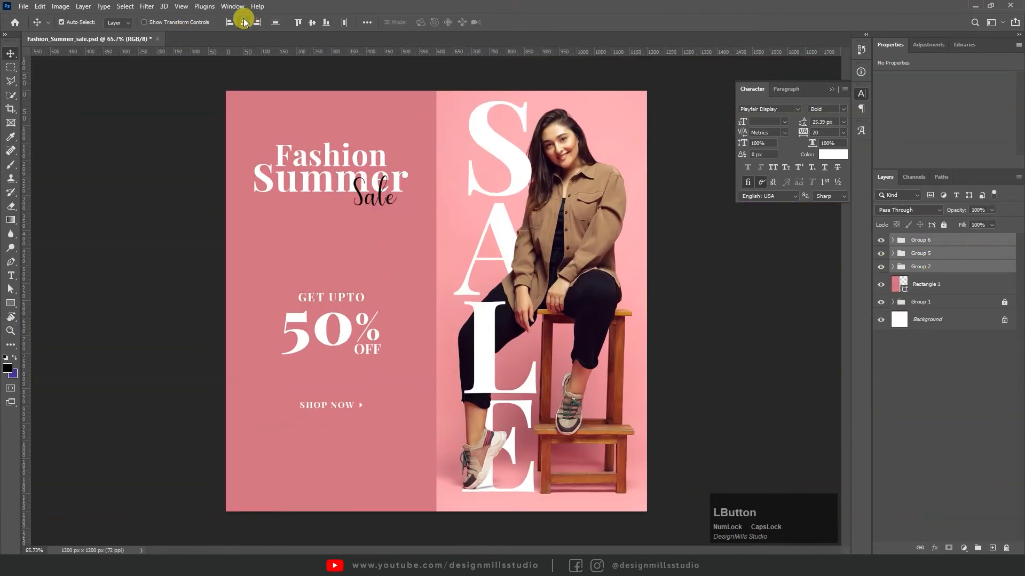
Draw a thin white divider line about 392 px wide and 3 px high below the title
{"action": "key", "text": "z"}
{"action": "left_click_drag", "start_coordinate": [318, 284], "coordinate": [371, 275]}
{"action": "key", "text": "v"}
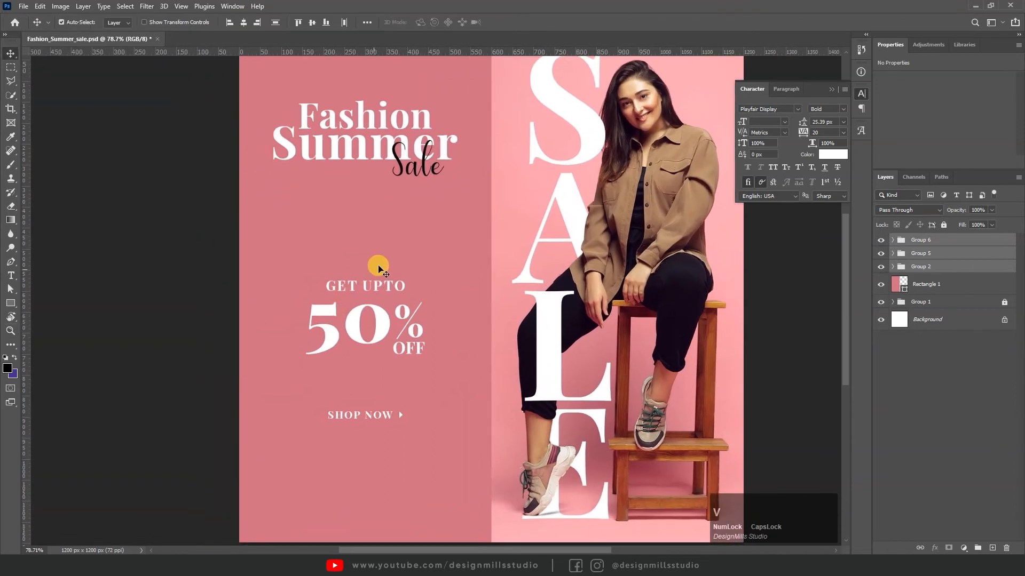
{"action": "key", "text": "u"}
{"action": "left_click_drag", "start_coordinate": [288, 203], "coordinate": [452, 204]}
Align the horizontal center of the divider line with the title group
{"action": "key", "text": "z"}
{"action": "left_click_drag", "start_coordinate": [356, 216], "coordinate": [374, 213]}
{"action": "key", "text": "v"}
{"action": "left_click", "coordinate": [905, 292], "text": "ctrl"}
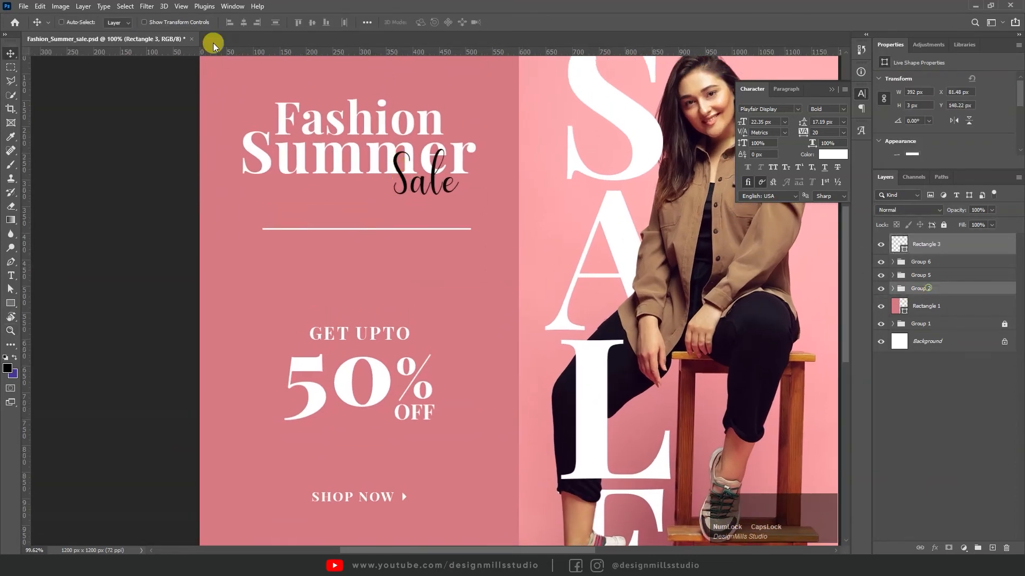
{"action": "left_click", "coordinate": [244, 23]}
Shorten the divider line from its right end to about 333 px wide
{"action": "key", "text": "ctrl+space"}
{"action": "left_click_drag", "start_coordinate": [370, 222], "coordinate": [387, 242]}
{"action": "left_click", "coordinate": [317, 261]}
{"action": "key", "text": "ctrl+space"}
{"action": "left_click_drag", "start_coordinate": [269, 220], "coordinate": [299, 270]}
{"action": "key", "text": "v"}
{"action": "left_click", "coordinate": [296, 244]}
{"action": "key", "text": "ctrl+t"}
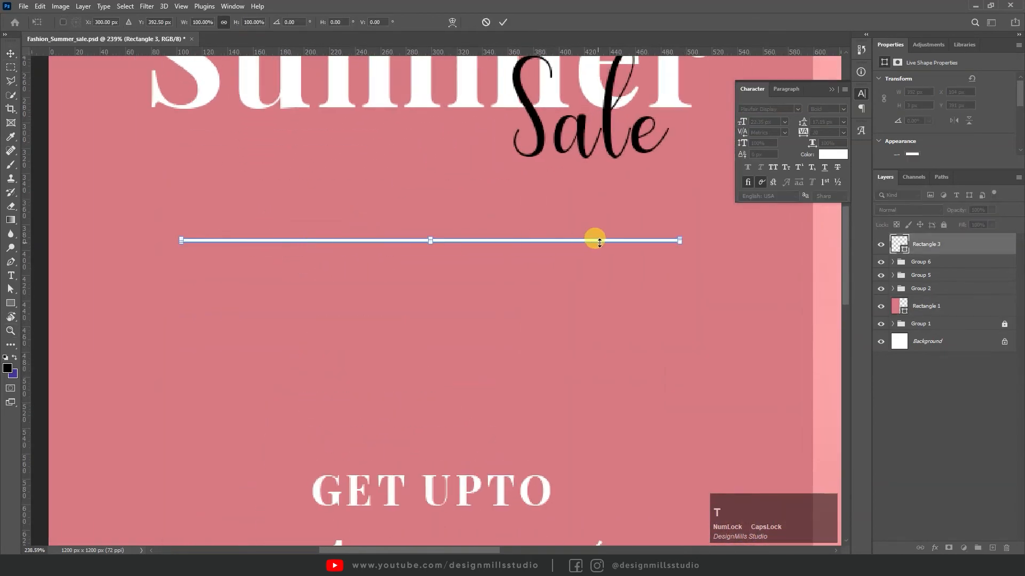
{"action": "left_click_drag", "start_coordinate": [680, 239], "coordinate": [511, 254]}
{"action": "key", "text": "KP_Enter"}
{"action": "key", "text": "ctrl+z"}
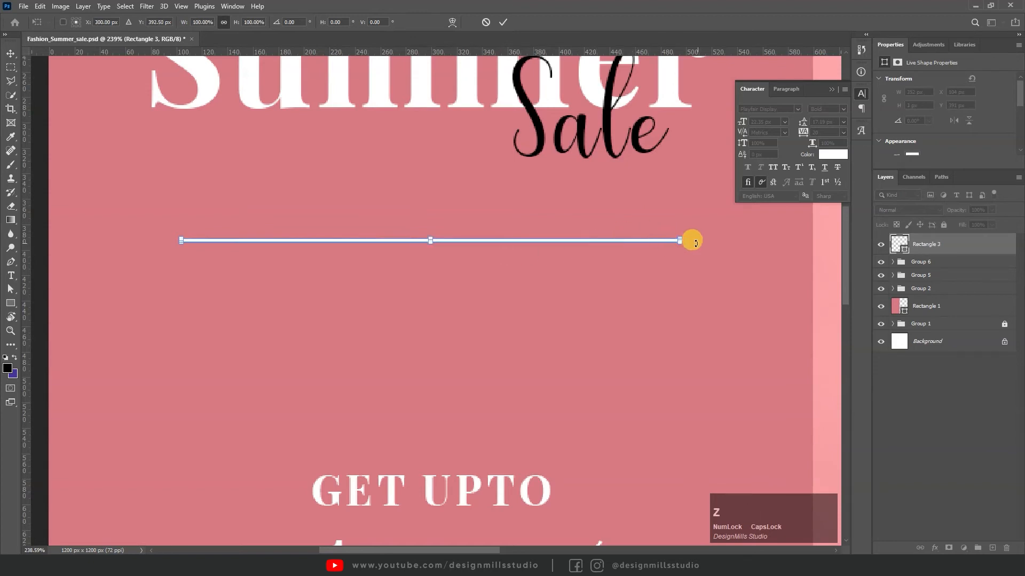
{"action": "left_click_drag", "start_coordinate": [679, 241], "coordinate": [605, 241]}
{"action": "key", "text": "Return"}
Re-center the shortened divider line horizontally with the title group
{"action": "key", "text": "z"}
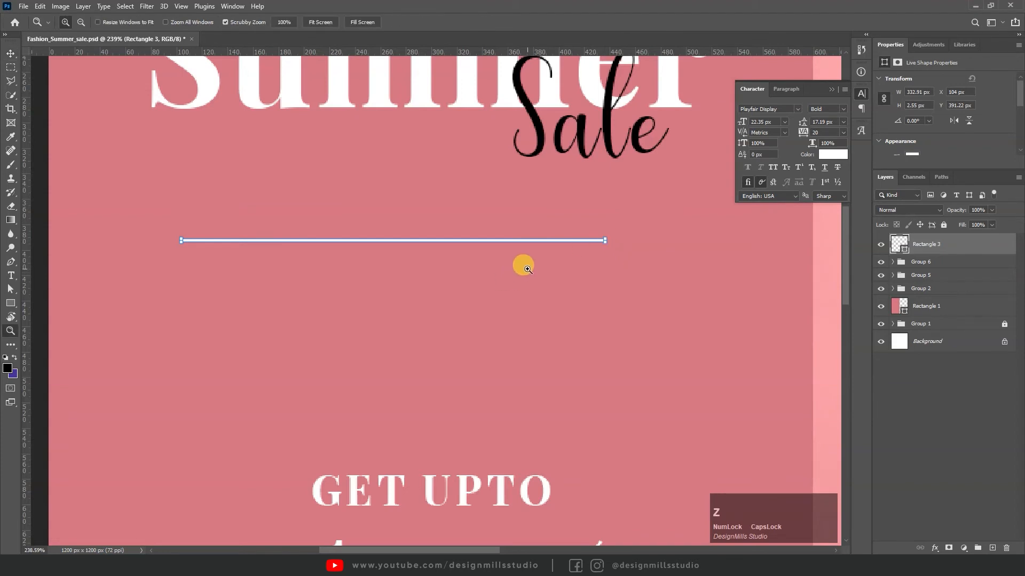
{"action": "left_click_drag", "start_coordinate": [521, 265], "coordinate": [487, 277]}
{"action": "key", "text": "v"}
{"action": "left_click", "coordinate": [926, 292], "text": "ctrl"}
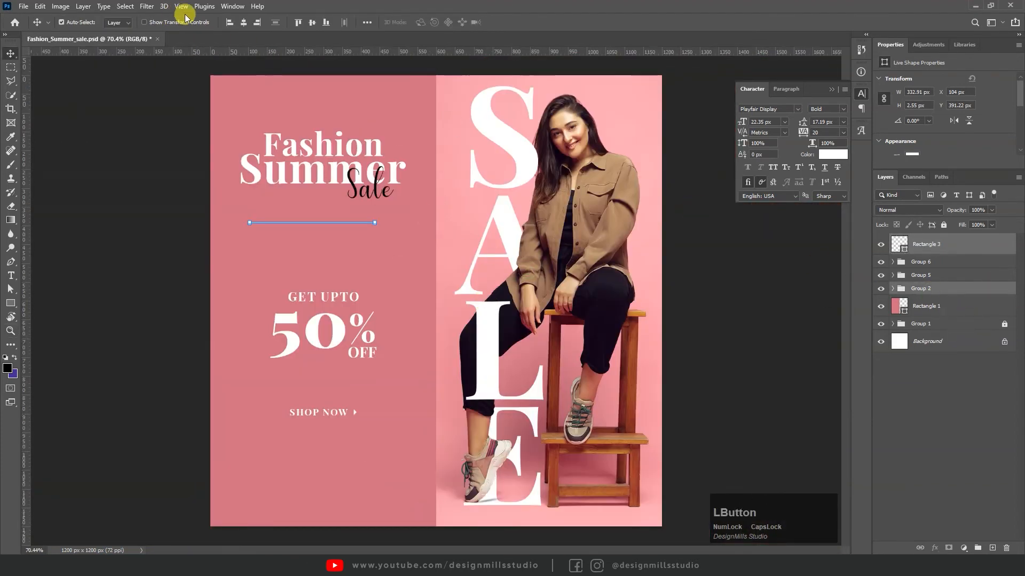
{"action": "left_click", "coordinate": [243, 23]}
Duplicate the divider line and move the copy straight down below "50% OFF", to Y 792.22 px
{"action": "key", "text": "z"}
{"action": "left_click_drag", "start_coordinate": [323, 258], "coordinate": [427, 203]}
{"action": "key", "text": "v"}
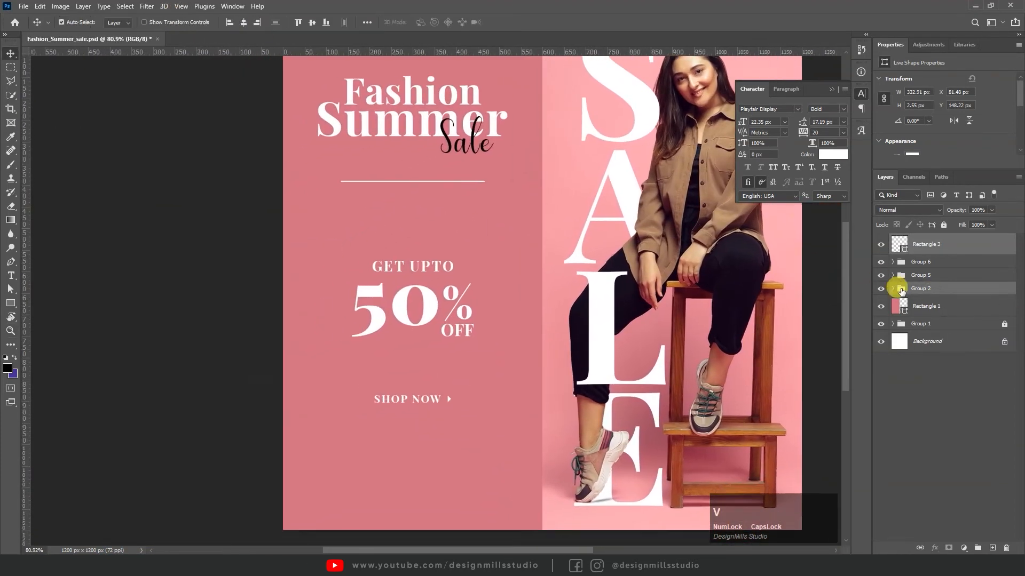
{"action": "left_click", "coordinate": [933, 249]}
{"action": "key", "text": "ctrl+j"}
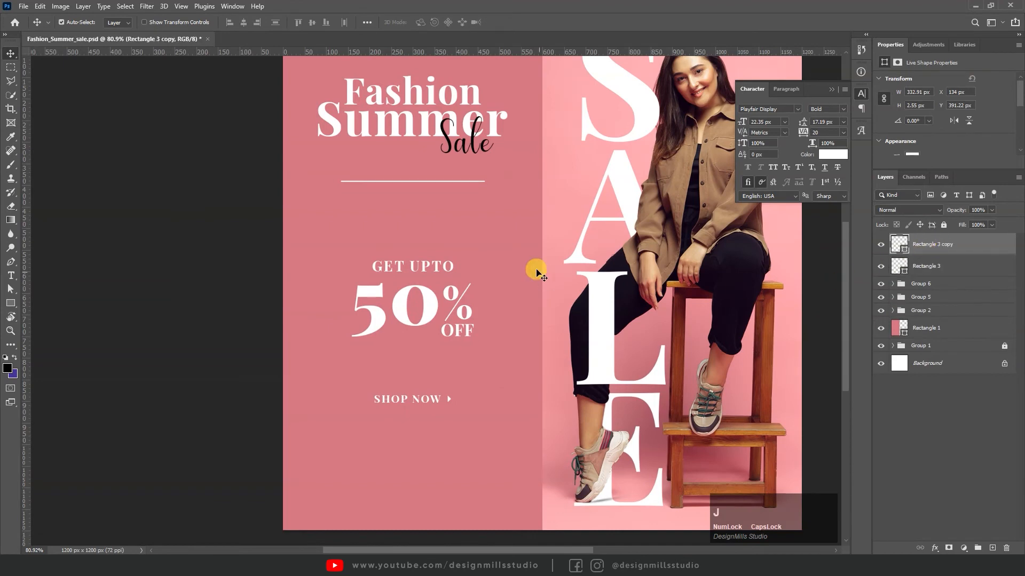
{"action": "key", "text": "shift+Down"}
{"action": "key", "text": "shift+Down"}
{"action": "key", "text": "shift+Down"}
{"action": "key", "text": "shift+Down"}
{"action": "key", "text": "shift+Down"}
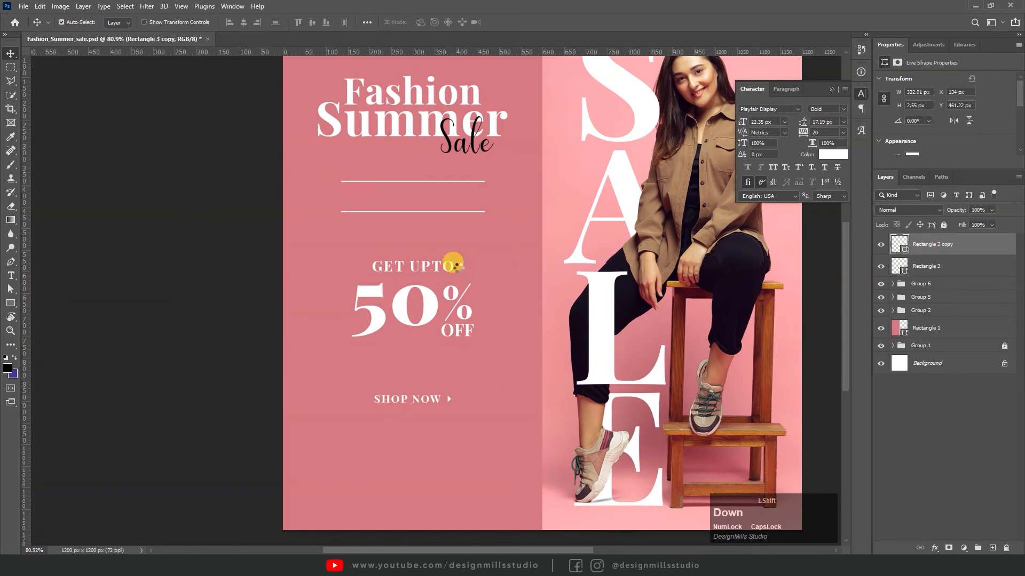
{"action": "key", "text": "shift+Down"}
{"action": "key", "text": "shift+Down"}
{"action": "key", "text": "shift+Down"}
{"action": "key", "text": "shift+Down"}
{"action": "key", "text": "shift+Down"}
{"action": "key", "text": "shift+Down"}
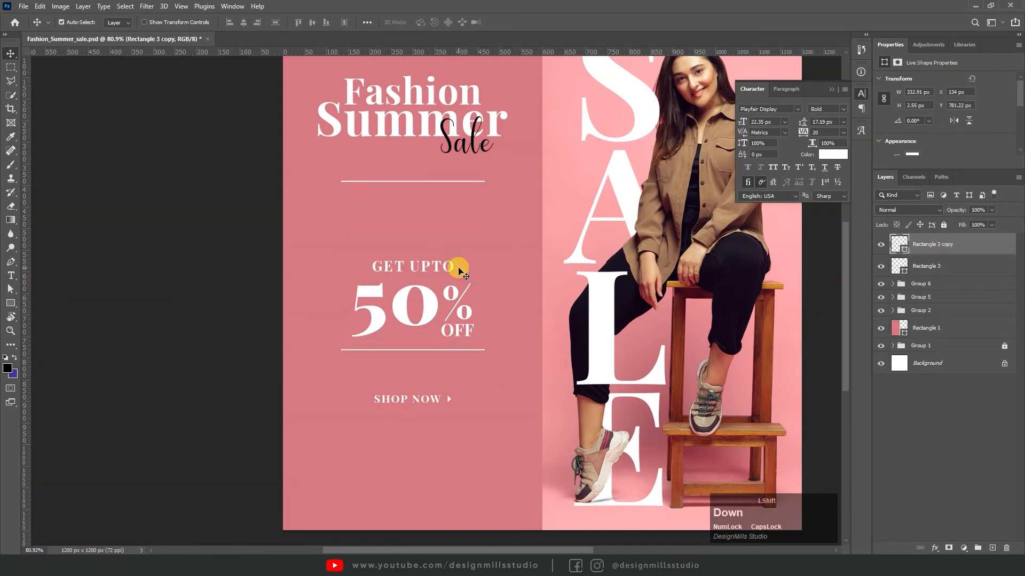
{"action": "key", "text": "shift+Down"}
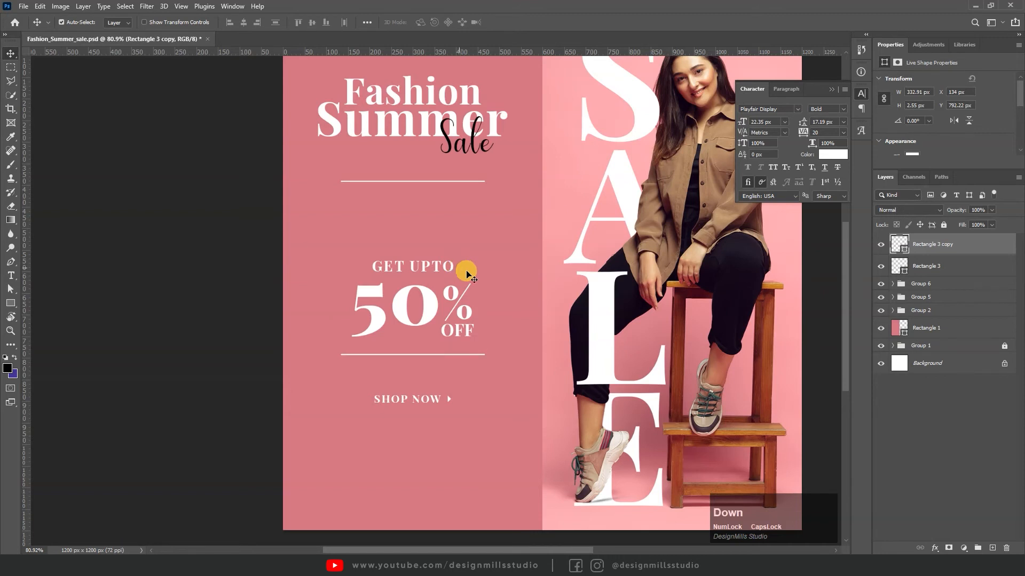
Move the original divider line down to just above "GET UPTO", at Y 531.22 px
{"action": "left_click", "coordinate": [931, 269]}
{"action": "key", "text": "Down"}
{"action": "key", "text": "shift+Down"}
{"action": "key", "text": "shift+Down"}
{"action": "key", "text": "shift+Down"}
{"action": "key", "text": "shift+Down"}
{"action": "key", "text": "shift+Down"}
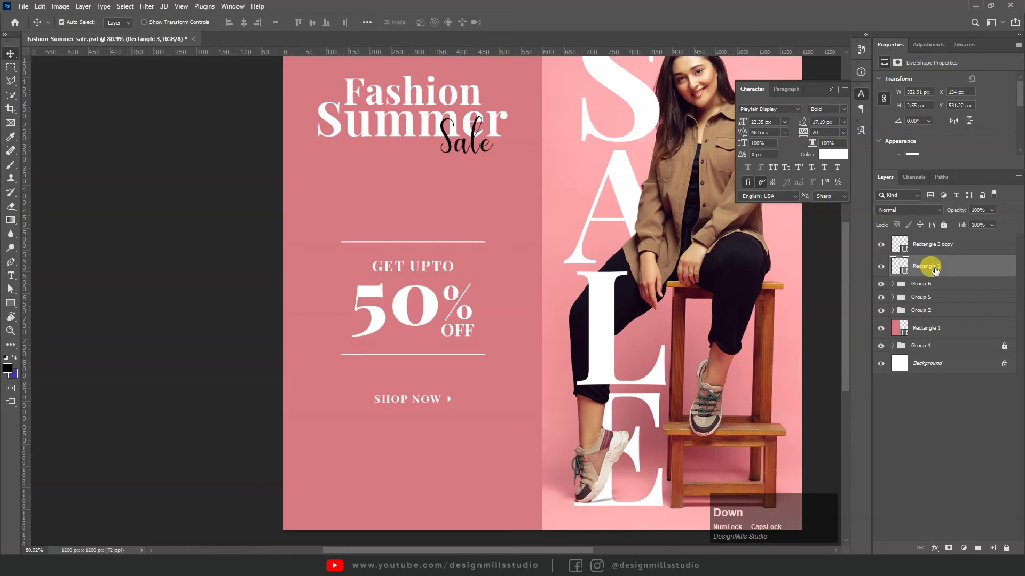
Move the discount group and both divider lines up together, closer to the title
{"action": "left_click", "coordinate": [918, 284], "text": "ctrl"}
{"action": "left_click", "coordinate": [921, 243], "text": "ctrl"}
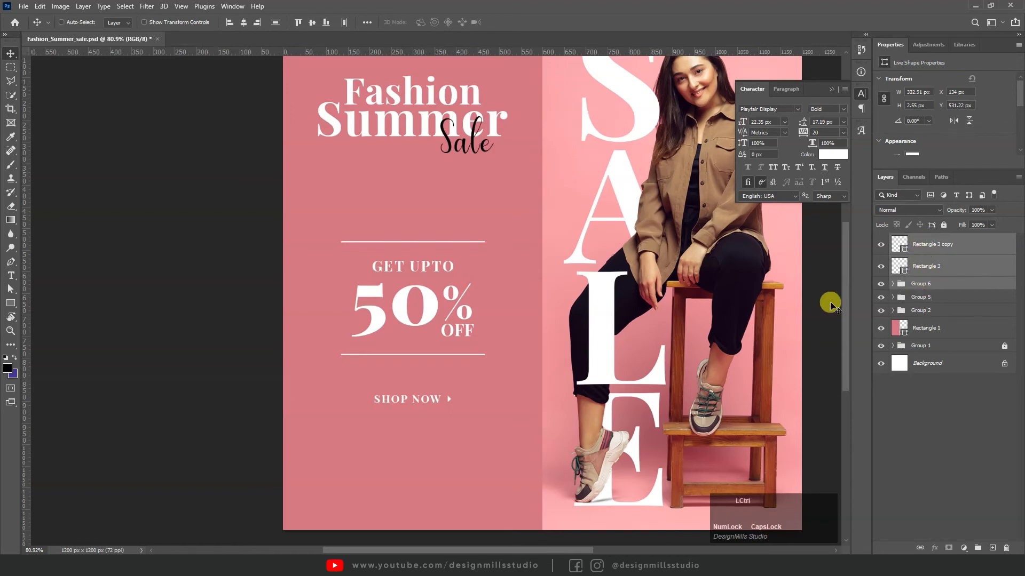
{"action": "key", "text": "ctrl+t"}
{"action": "left_click_drag", "start_coordinate": [412, 274], "coordinate": [410, 226]}
{"action": "left_click", "coordinate": [487, 381]}
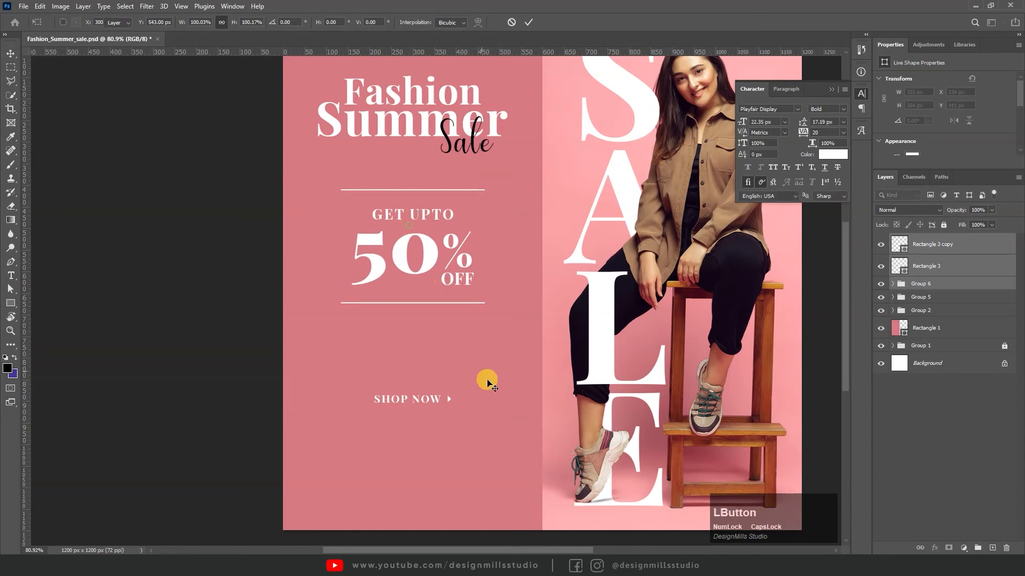
Move the "SHOP NOW" group up, closer to the lower divider line
{"action": "left_click", "coordinate": [938, 300], "text": "ctrl"}
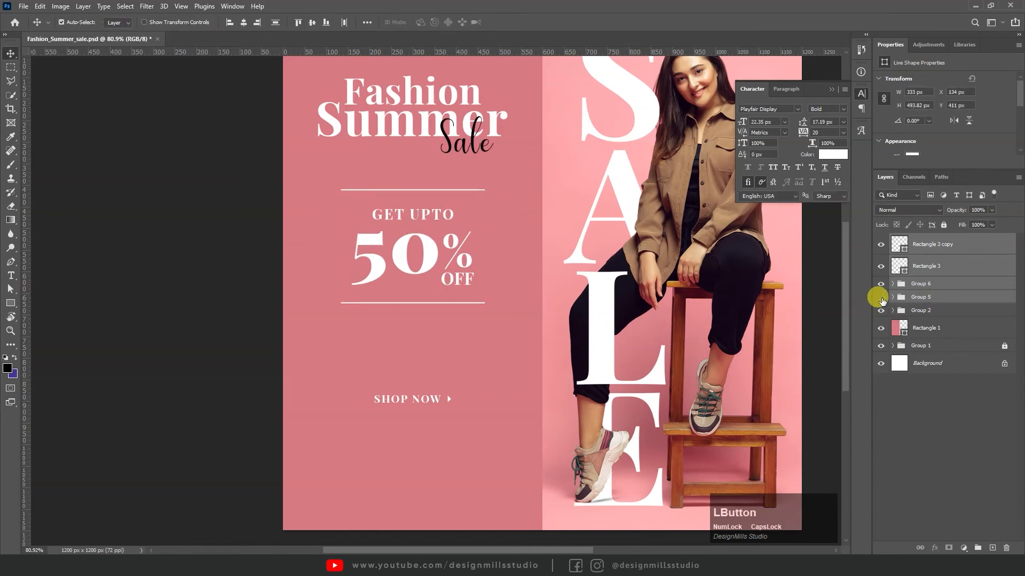
{"action": "left_click", "coordinate": [881, 300]}
{"action": "left_click", "coordinate": [939, 297]}
{"action": "key", "text": "ctrl+t"}
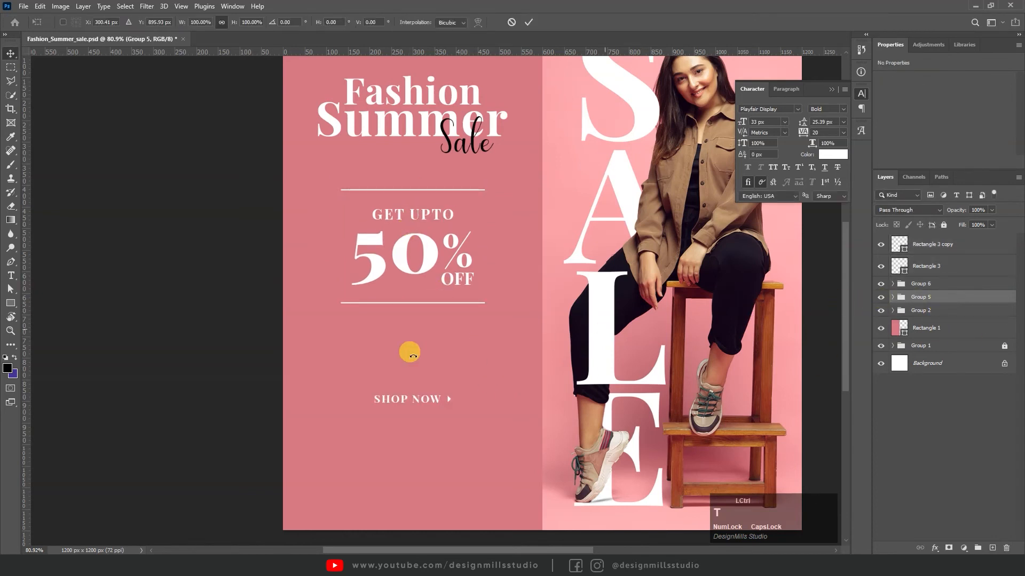
{"action": "left_click_drag", "start_coordinate": [435, 400], "coordinate": [441, 362]}
Select the title, discount and SHOP NOW groups with both divider lines, and distribute their vertical spacing evenly
{"action": "left_click", "coordinate": [944, 286], "text": "ctrl"}
{"action": "left_click", "coordinate": [929, 263], "text": "ctrl"}
{"action": "left_click", "coordinate": [928, 245], "text": "ctrl"}
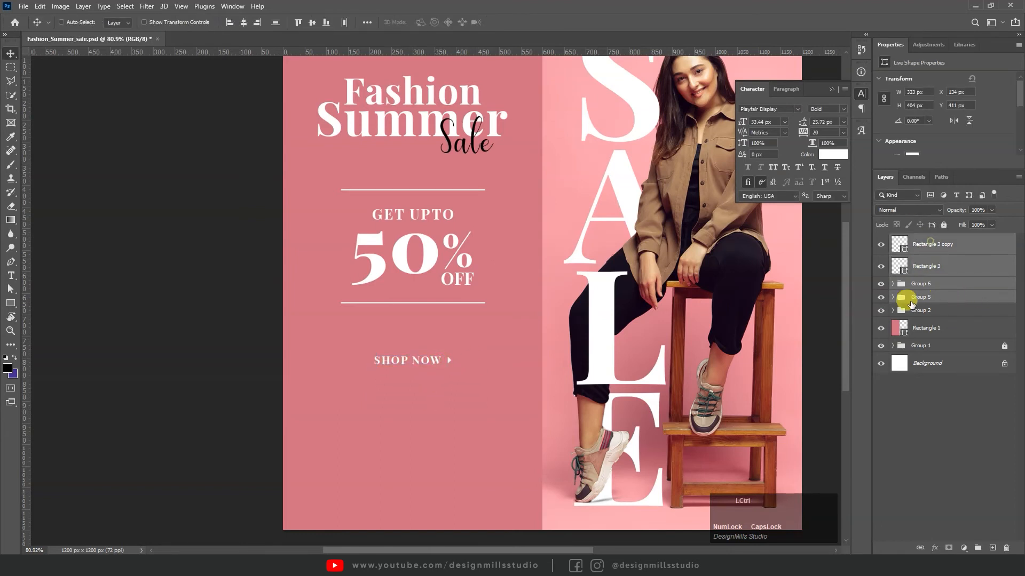
{"action": "left_click", "coordinate": [881, 310]}
{"action": "left_click", "coordinate": [880, 310]}
{"action": "left_click", "coordinate": [926, 311], "text": "ctrl"}
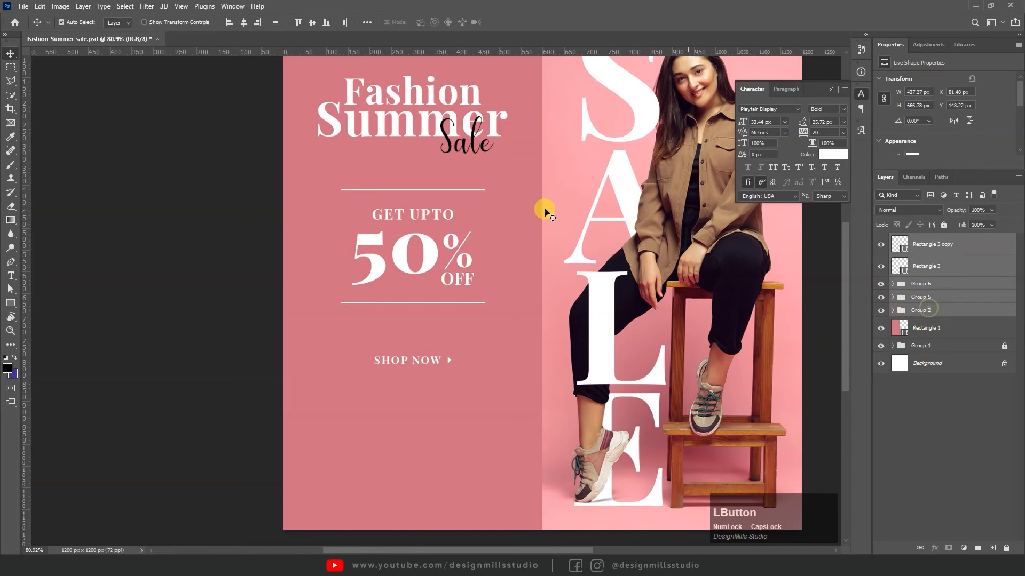
{"action": "left_click", "coordinate": [278, 26]}
Scale up the selected title, discount, divider lines and SHOP NOW together to about 493 × 752 px
{"action": "key", "text": "z"}
{"action": "left_click_drag", "start_coordinate": [431, 269], "coordinate": [363, 255]}
{"action": "key", "text": "ctrl+t"}
{"action": "mouse_move", "coordinate": [414, 186]}
{"action": "left_mouse_down"}
{"action": "mouse_move", "coordinate": [418, 169]}
{"action": "mouse_move", "coordinate": [421, 176]}
{"action": "left_mouse_up"}
{"action": "key", "text": "z"}
{"action": "left_click_drag", "start_coordinate": [351, 226], "coordinate": [409, 223]}
{"action": "key", "text": "v"}
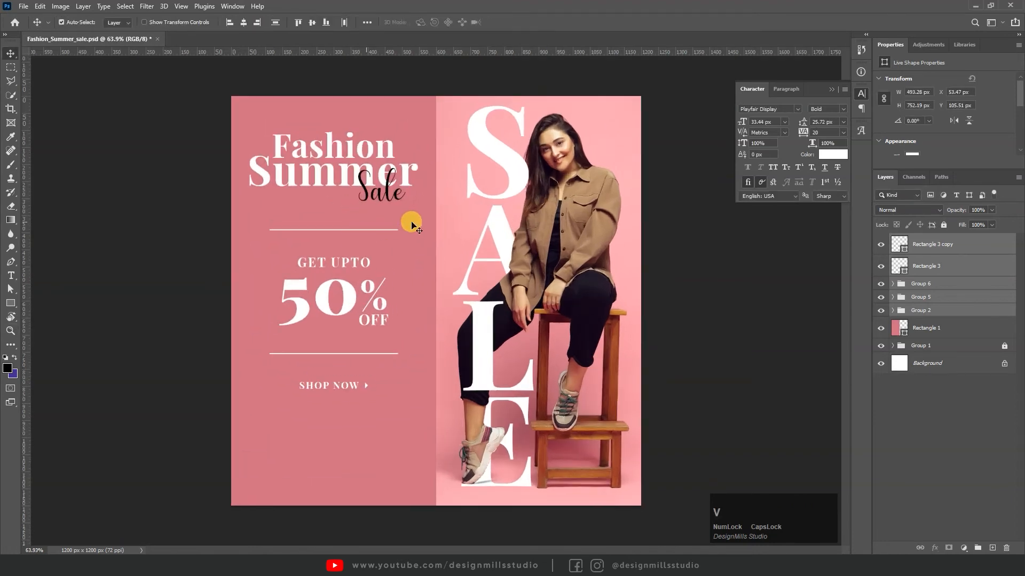
Nudge the selected title, discount, divider lines and SHOP NOW down 40 px and center them horizontally on the pink panel
{"action": "key", "text": "shift+Down"}
{"action": "key", "text": "shift+Down"}
{"action": "key", "text": "shift+Down"}
{"action": "key", "text": "shift+Down"}
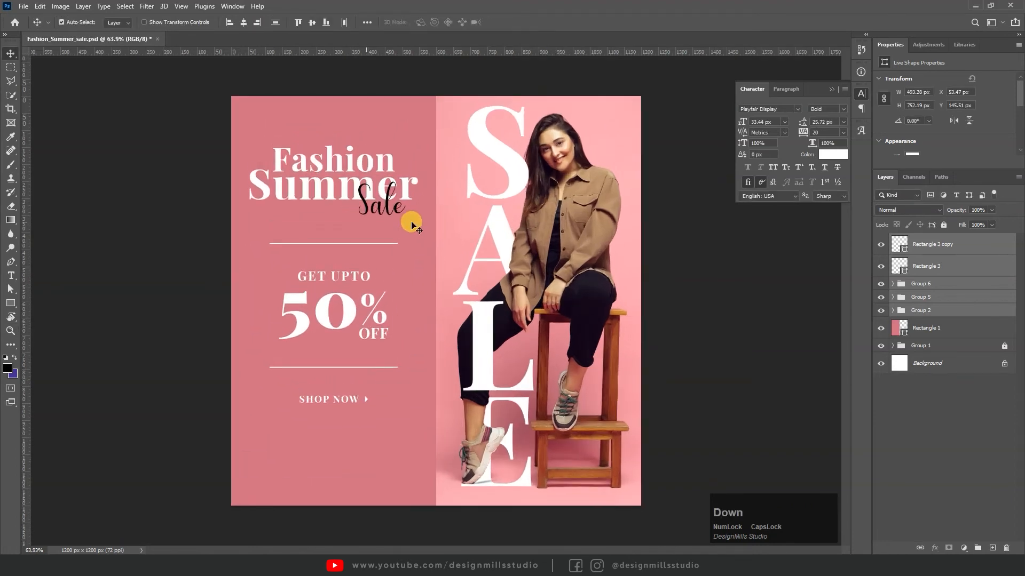
{"action": "key", "text": "z"}
{"action": "left_click_drag", "start_coordinate": [357, 305], "coordinate": [394, 274]}
{"action": "key", "text": "v"}
{"action": "left_click", "coordinate": [485, 218], "text": "shift"}
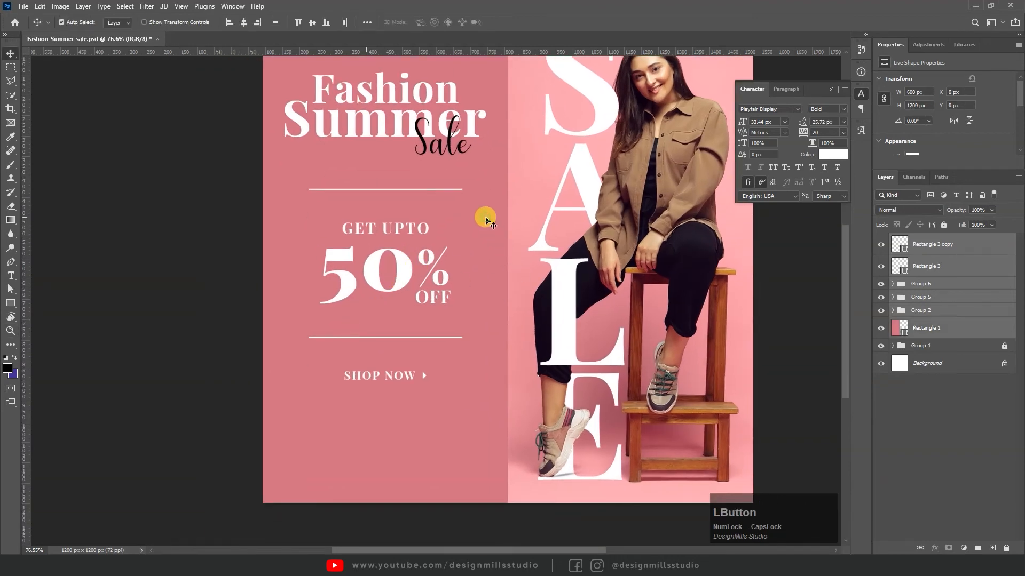
{"action": "left_click", "coordinate": [243, 22]}
Place LOGO.png on the pink panel below "SHOP NOW", at a size of about 182 × 59 px
{"action": "key", "text": "z"}
{"action": "left_click_drag", "start_coordinate": [446, 218], "coordinate": [385, 229]}
{"action": "key", "text": "v"}
{"action": "left_click", "coordinate": [220, 237]}
{"action": "key", "text": "alt+Tab"}
{"action": "left_click", "coordinate": [284, 222]}
{"action": "left_click_drag", "start_coordinate": [179, 151], "coordinate": [363, 418]}
{"action": "key", "text": "alt+Tab"}
{"action": "left_click_drag", "start_coordinate": [442, 303], "coordinate": [352, 447]}
{"action": "type", "text": "1"}
{"action": "key", "text": "KP_Enter"}
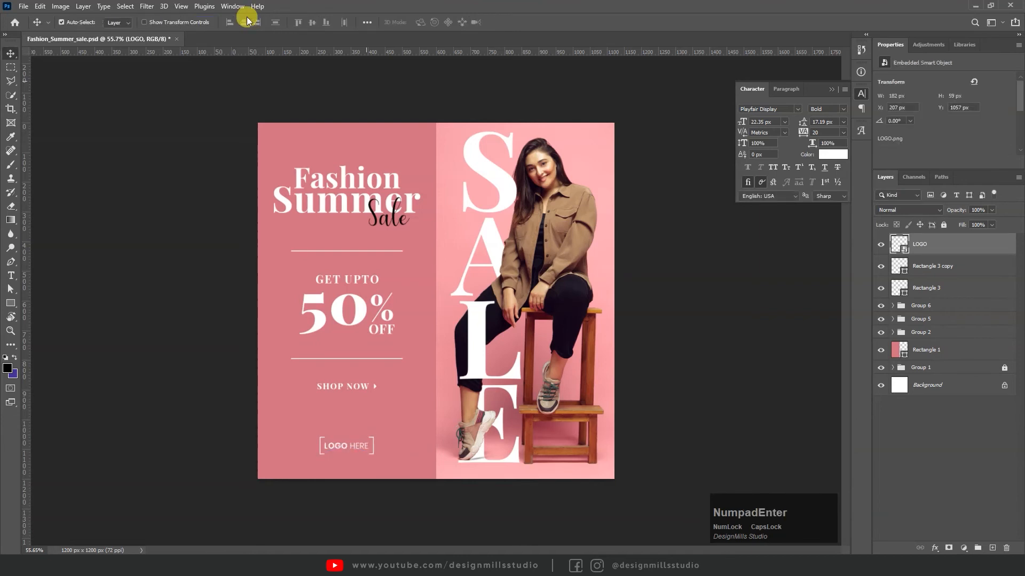
Center the placed logo horizontally on the pink panel
{"action": "left_click", "coordinate": [400, 398]}
{"action": "left_click_drag", "start_coordinate": [322, 383], "coordinate": [351, 376]}
{"action": "key", "text": "v"}
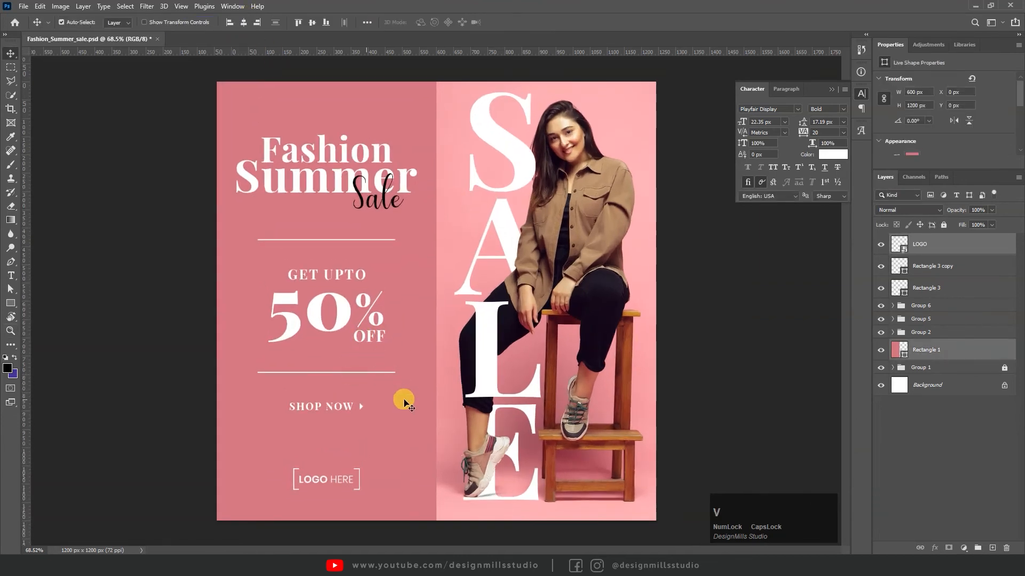
{"action": "left_click", "coordinate": [400, 399], "text": "shift"}
Duplicate the "SHOP NOW" text straight down below the logo and bring the copy to the top of the layer stack
{"action": "key", "text": "z"}
{"action": "left_click_drag", "start_coordinate": [339, 419], "coordinate": [374, 444]}
{"action": "left_click_drag", "start_coordinate": [348, 441], "coordinate": [411, 311]}
{"action": "key", "text": "v"}
{"action": "left_click", "coordinate": [385, 272]}
{"action": "left_click_drag", "start_coordinate": [385, 273], "coordinate": [391, 427], "text": "alt"}
{"action": "key", "text": "ctrl+shift+bracketright"}
{"action": "key", "text": "ctrl+shift+bracketright"}
{"action": "key", "text": "ctrl+shift+bracketright"}
{"action": "key", "text": "ctrl+shift+bracketright"}
{"action": "key", "text": "ctrl+shift+bracketright"}
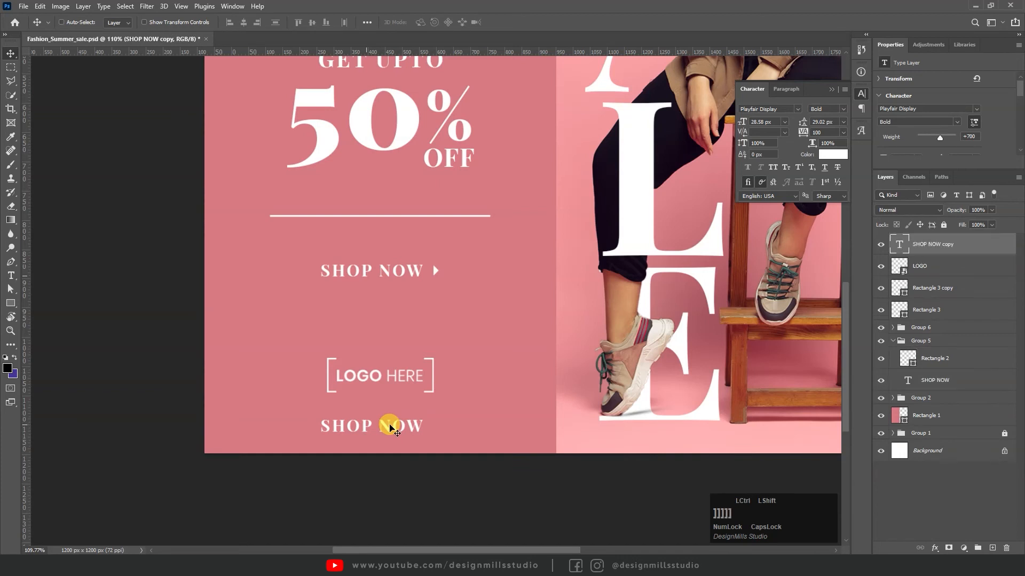
{"action": "double_click", "coordinate": [385, 430]}
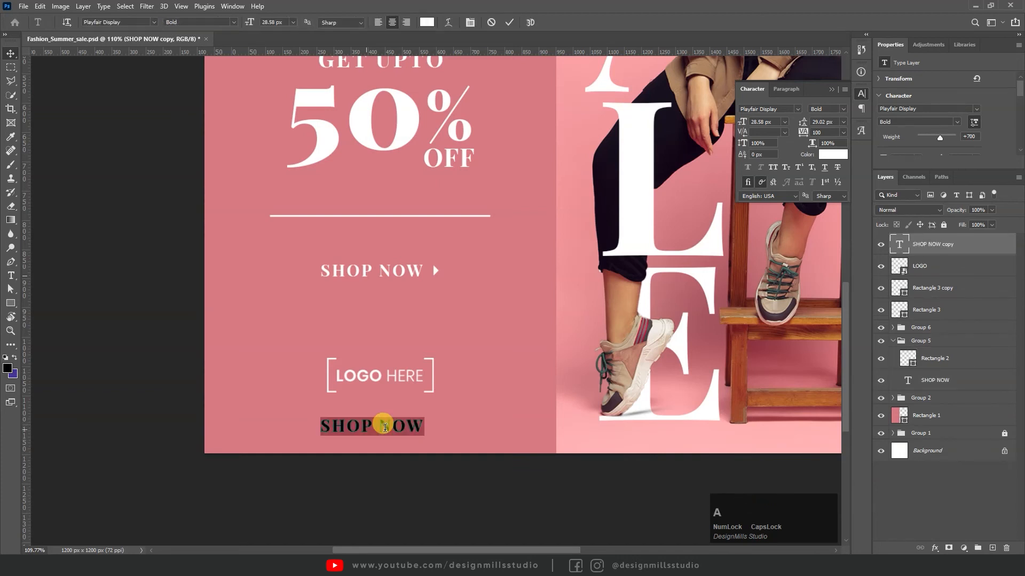
{"action": "type", "text": "Y"}
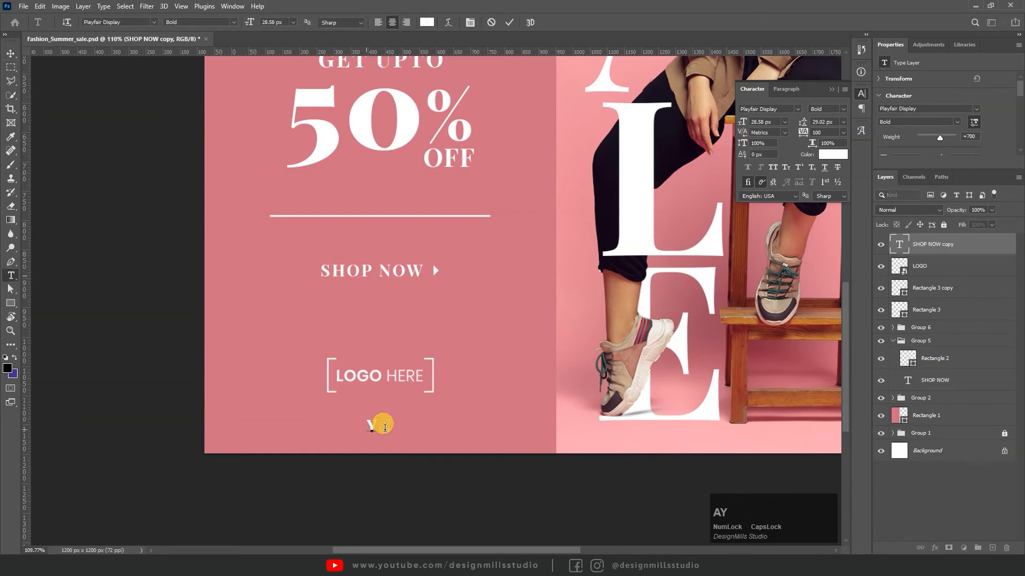
{"action": "key", "text": "Caps_Lock"}
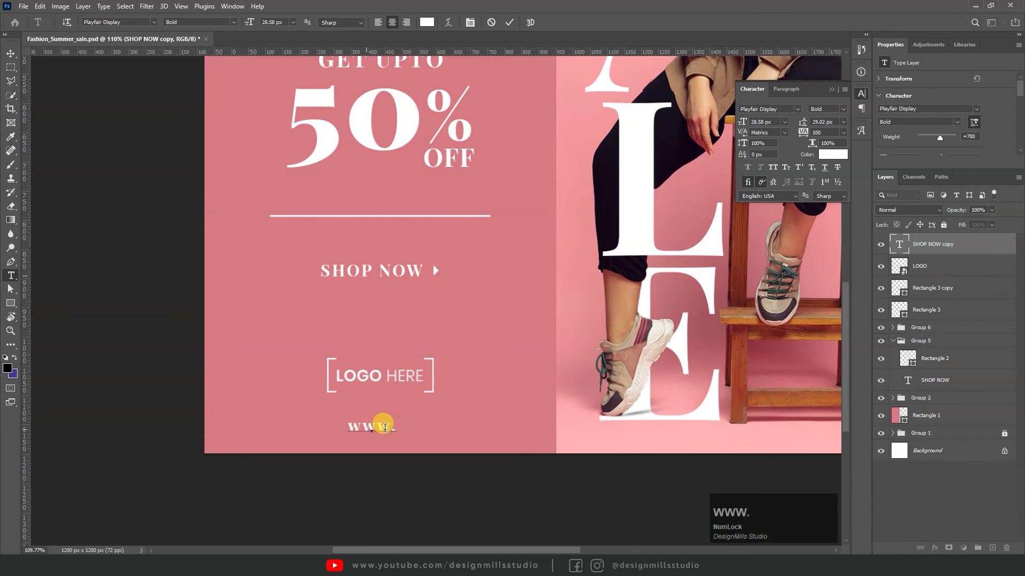
{"action": "type", "text": "www.dom"}
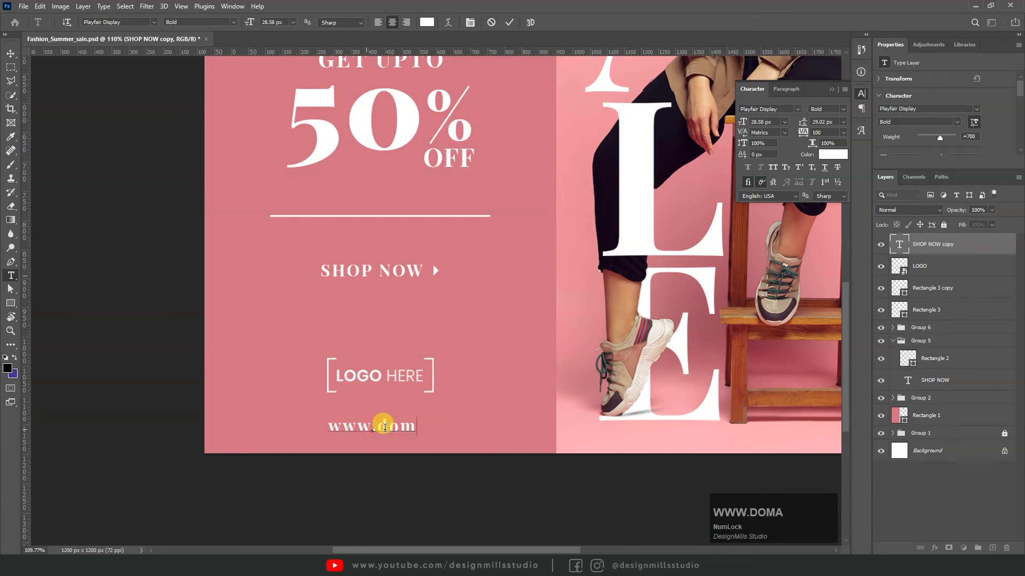
{"action": "type", "text": "ainname.com"}
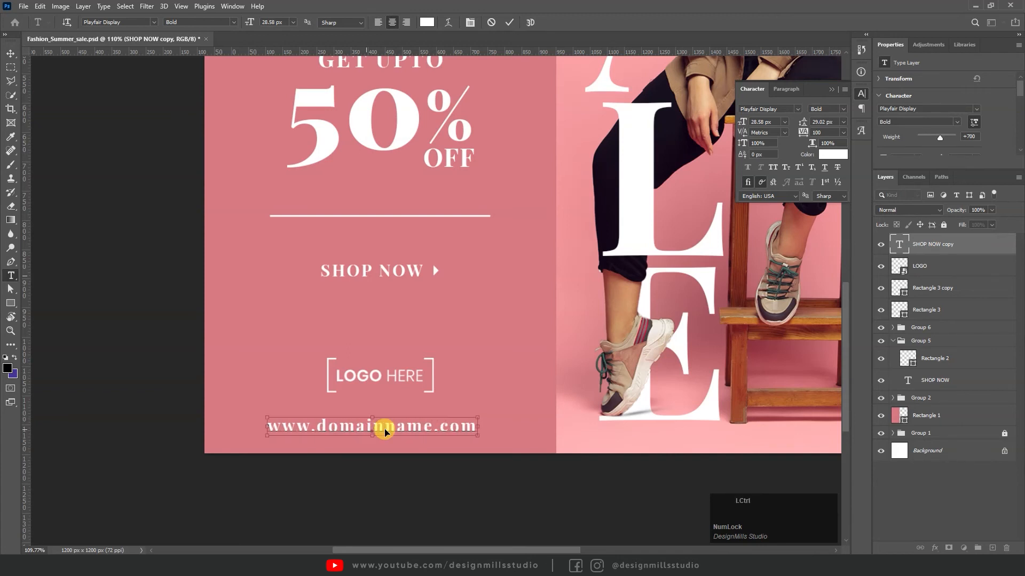
{"action": "key", "text": "ctrl+a"}
{"action": "type", "text": "20"}
{"action": "key", "text": "Tab"}
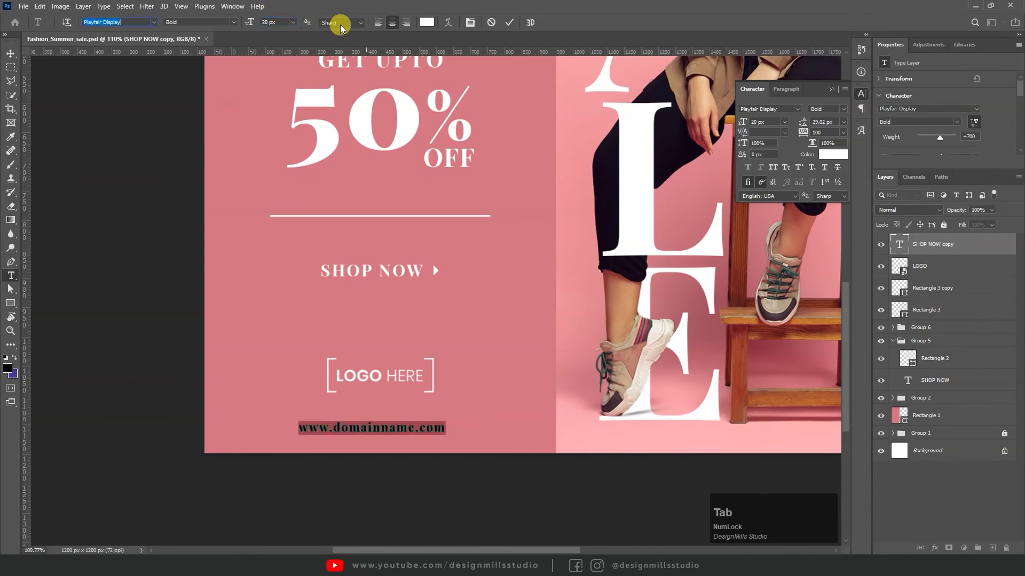
{"action": "type", "text": "2"}
{"action": "key", "text": "Escape"}
{"action": "left_click", "coordinate": [271, 21]}
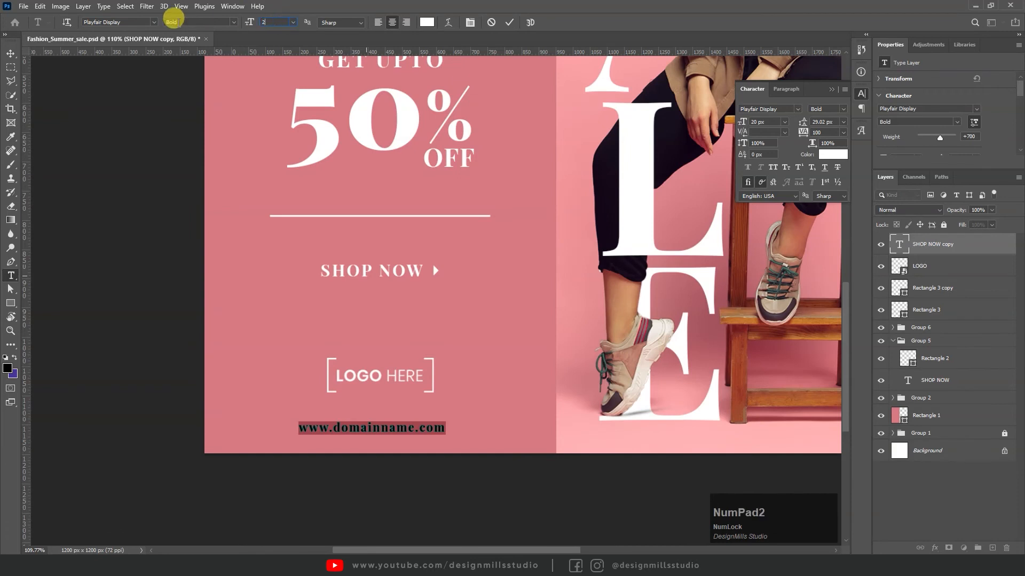
{"action": "left_click", "coordinate": [12, 53]}
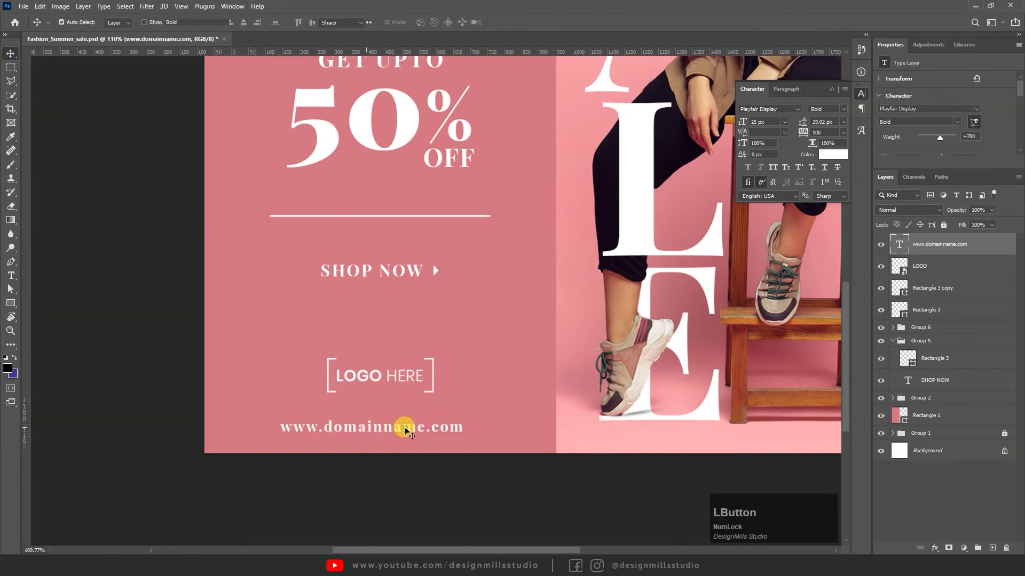
{"action": "left_click", "coordinate": [824, 132]}
{"action": "key", "text": "ctrl+a"}
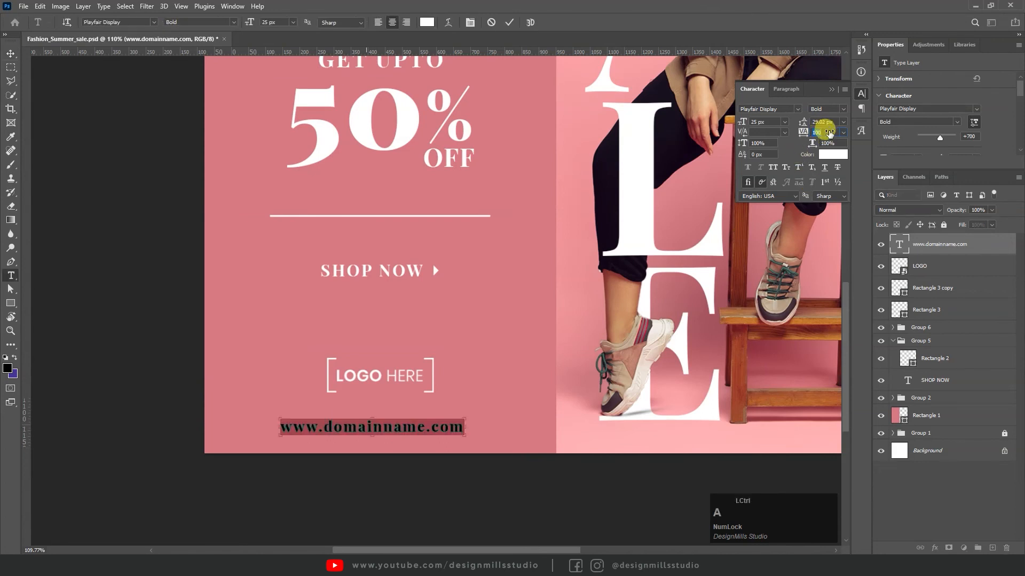
{"action": "type", "text": "200"}
{"action": "key", "text": "KP_Enter"}
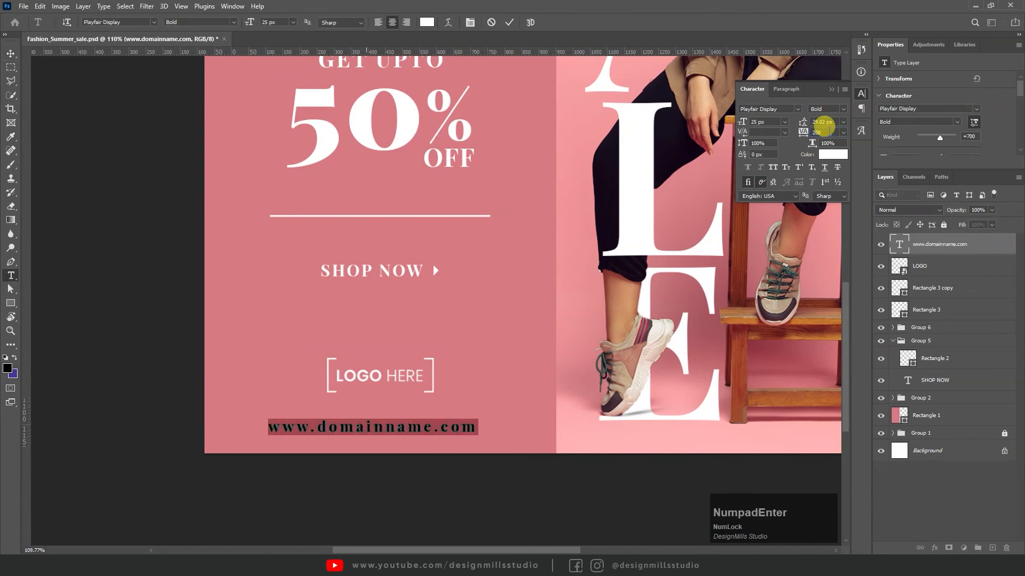
{"action": "left_click", "coordinate": [9, 54]}
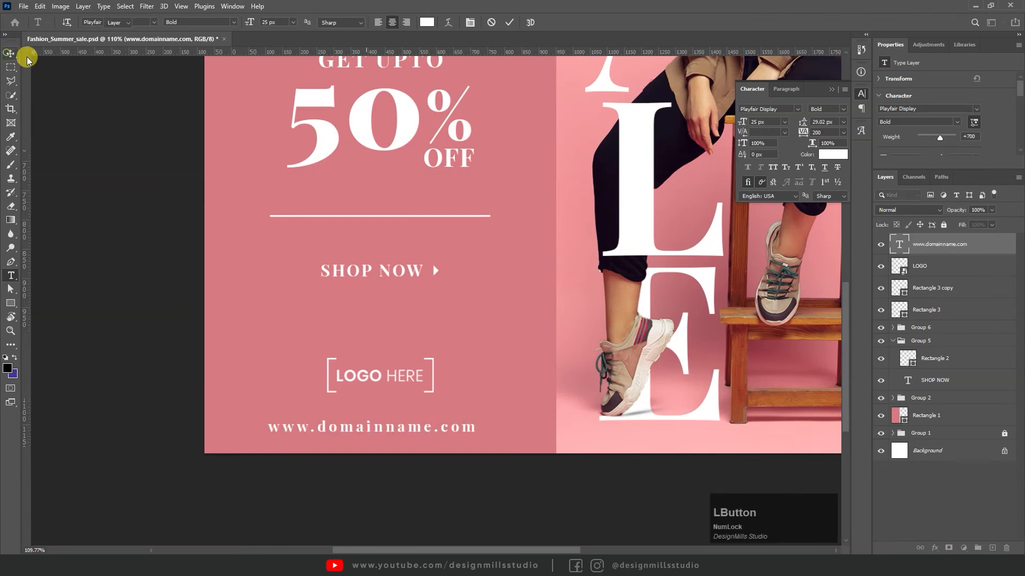
Align the logo and web address on their horizontal centers, and center both on the pink panel
{"action": "left_click", "coordinate": [361, 380], "text": "shift"}
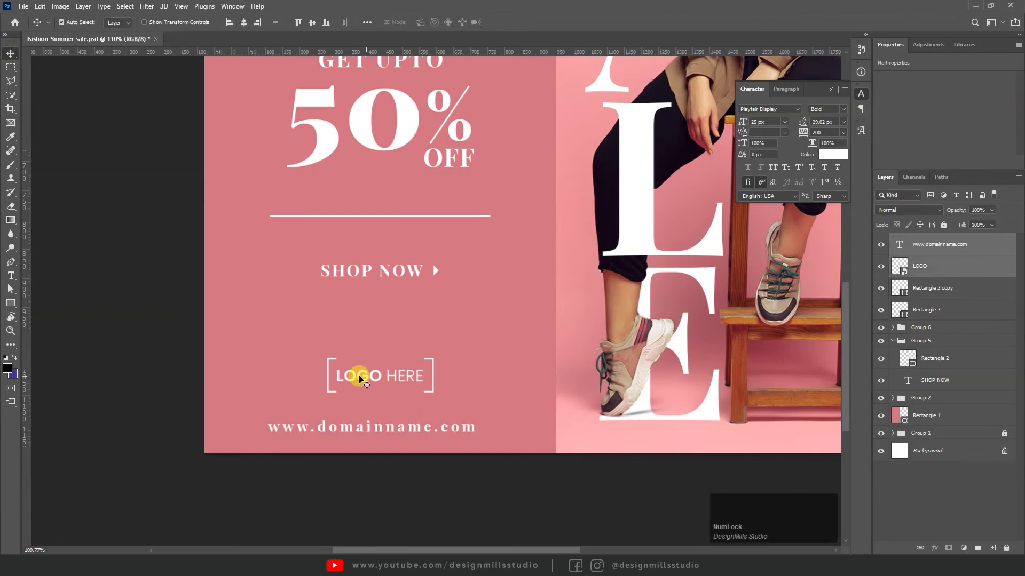
{"action": "left_click", "coordinate": [244, 22]}
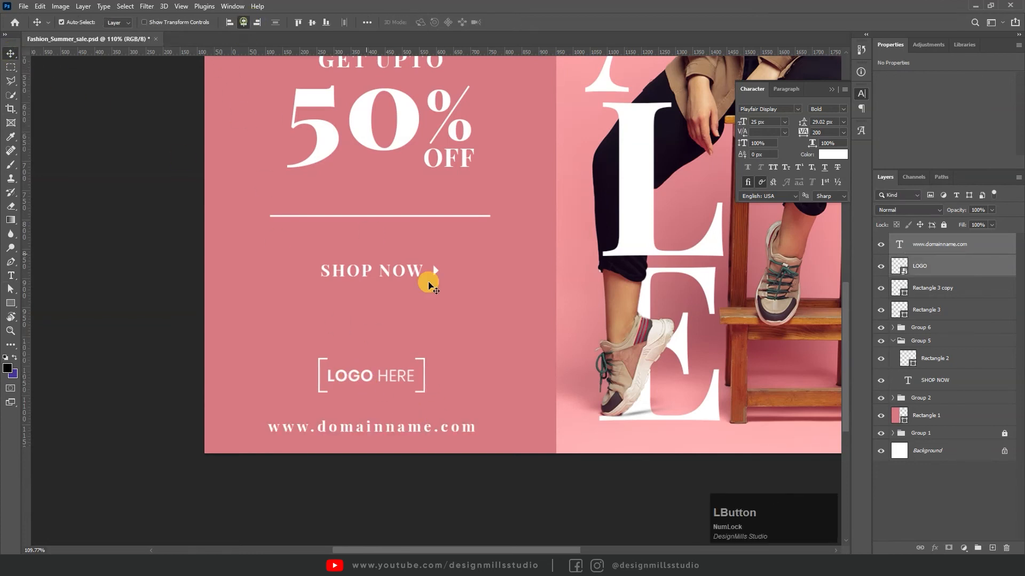
{"action": "left_click", "coordinate": [491, 327], "text": "shift"}
{"action": "left_click", "coordinate": [241, 22]}
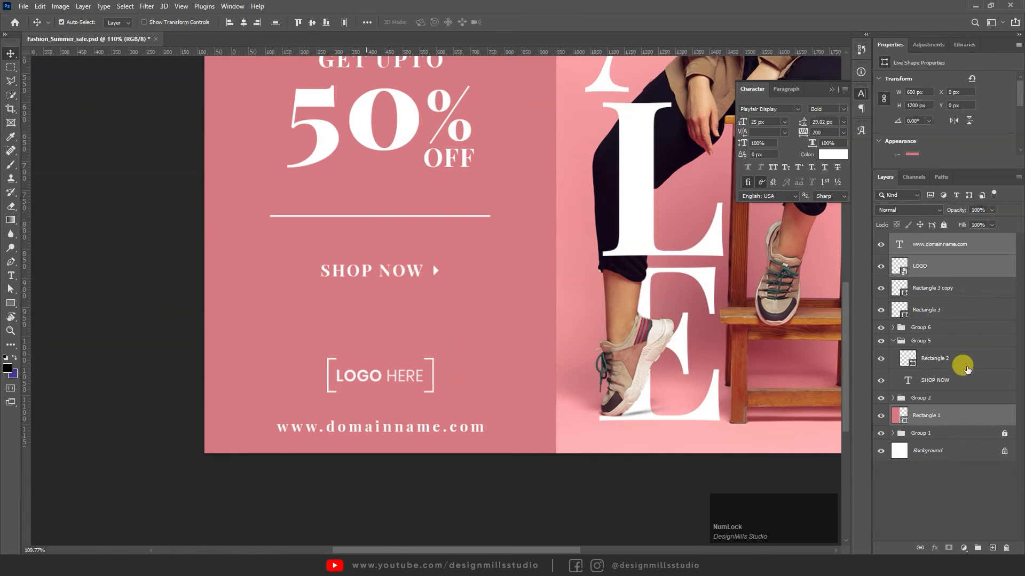
Try to distribute all panel elements vertically with the pink rectangle included in the selection
{"action": "left_click", "coordinate": [904, 346]}
{"action": "left_click", "coordinate": [924, 339], "text": "ctrl"}
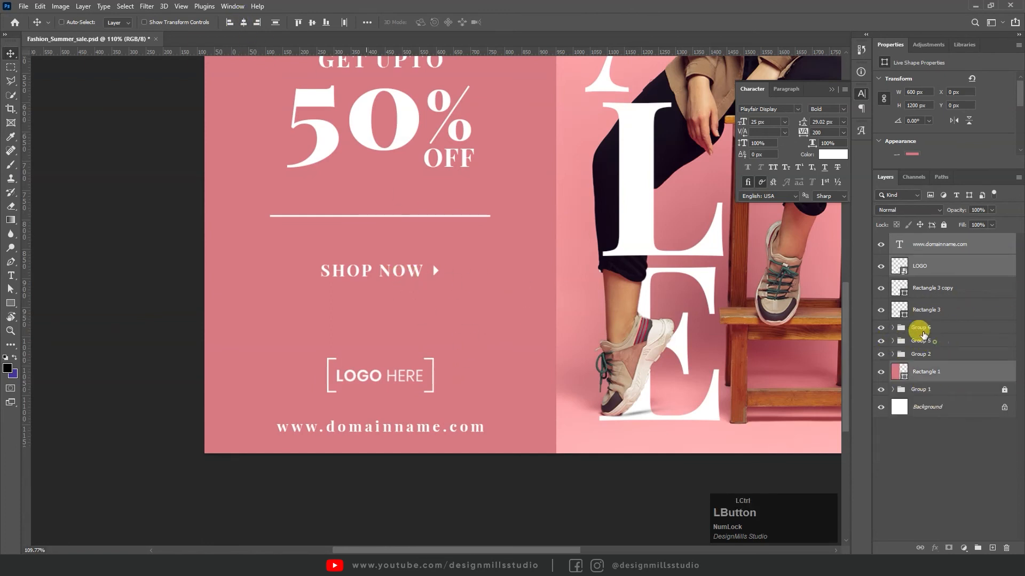
{"action": "left_click", "coordinate": [920, 324], "text": "ctrl"}
{"action": "left_click", "coordinate": [918, 355], "text": "ctrl"}
{"action": "left_click", "coordinate": [927, 313], "text": "ctrl"}
{"action": "left_click", "coordinate": [926, 273], "text": "ctrl"}
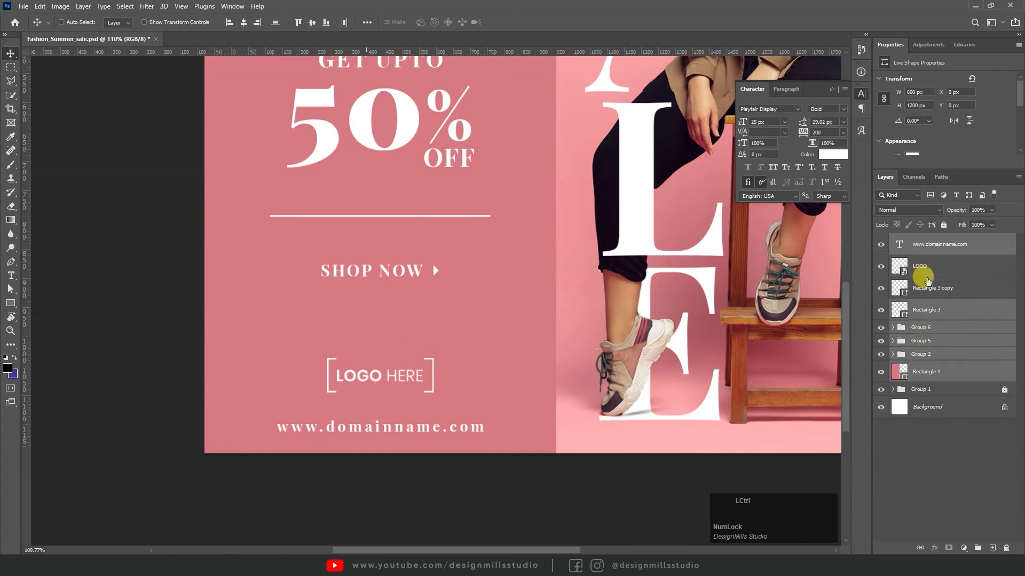
{"action": "left_click", "coordinate": [922, 261], "text": "ctrl"}
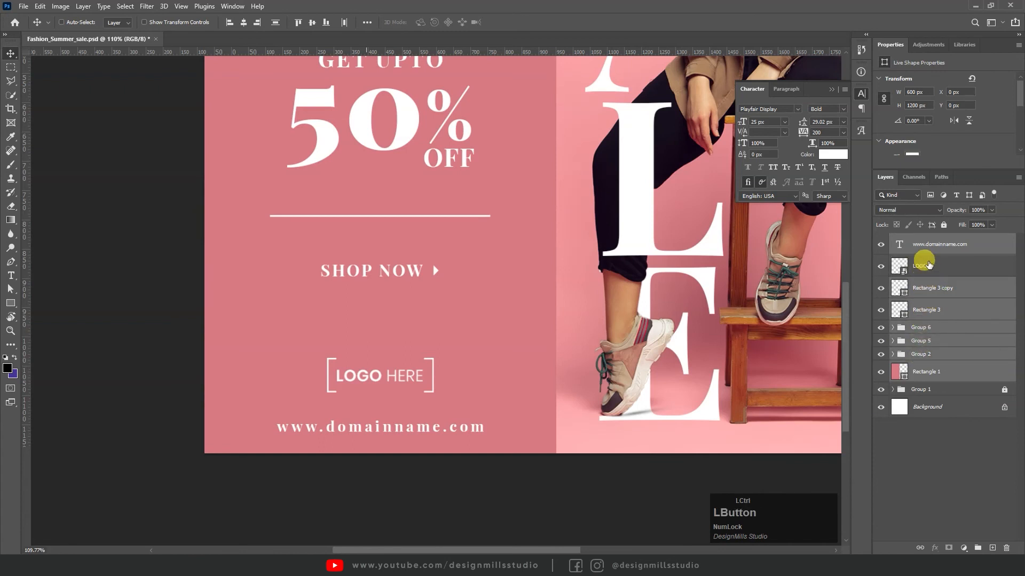
{"action": "left_click", "coordinate": [276, 24]}
{"action": "key", "text": "ctrl+z"}
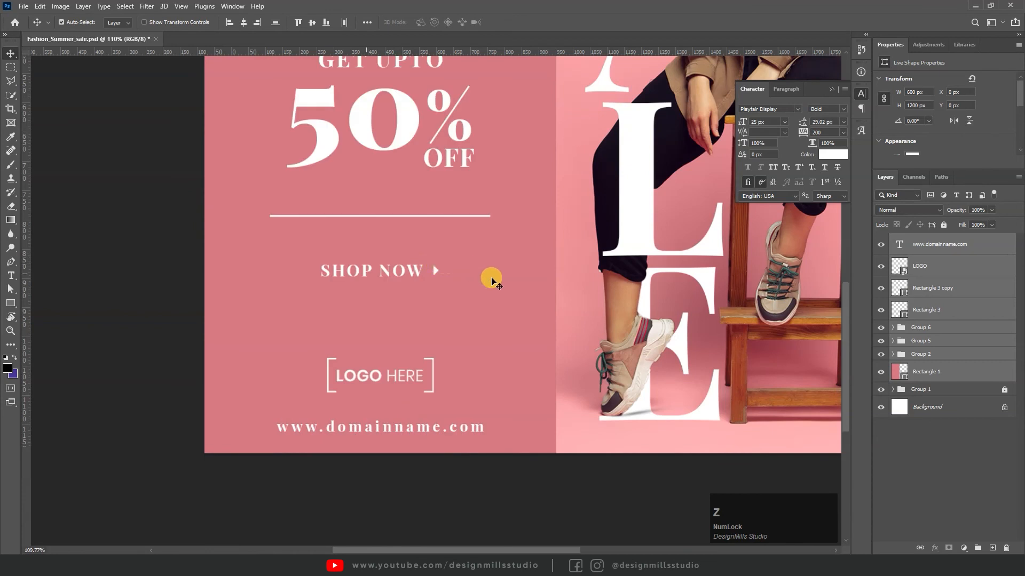
Try to distribute the panel elements vertically without the pink rectangle, and undo the distribution
{"action": "left_click", "coordinate": [954, 372], "text": "ctrl"}
{"action": "key", "text": "z"}
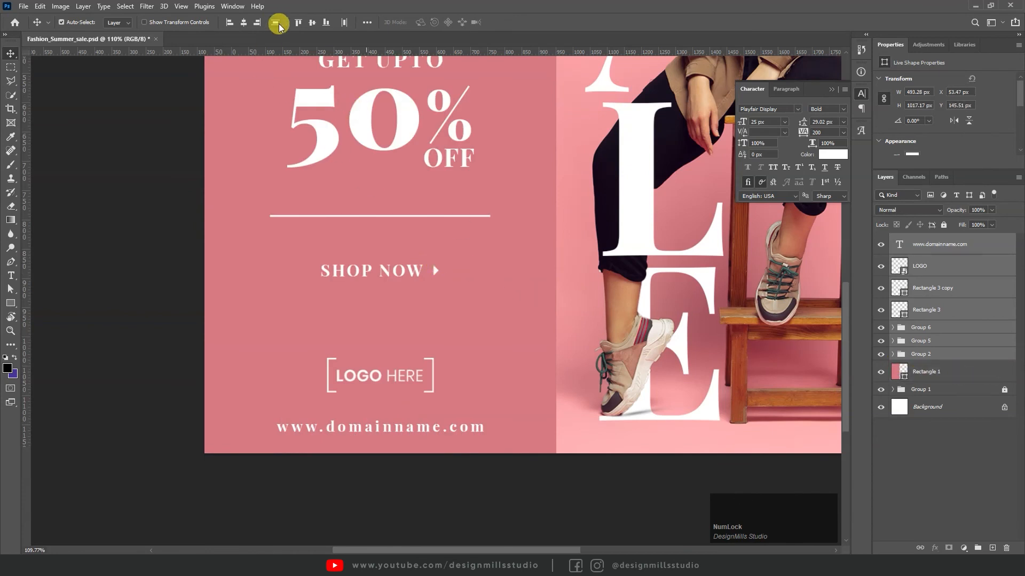
{"action": "left_click_drag", "start_coordinate": [439, 258], "coordinate": [370, 274]}
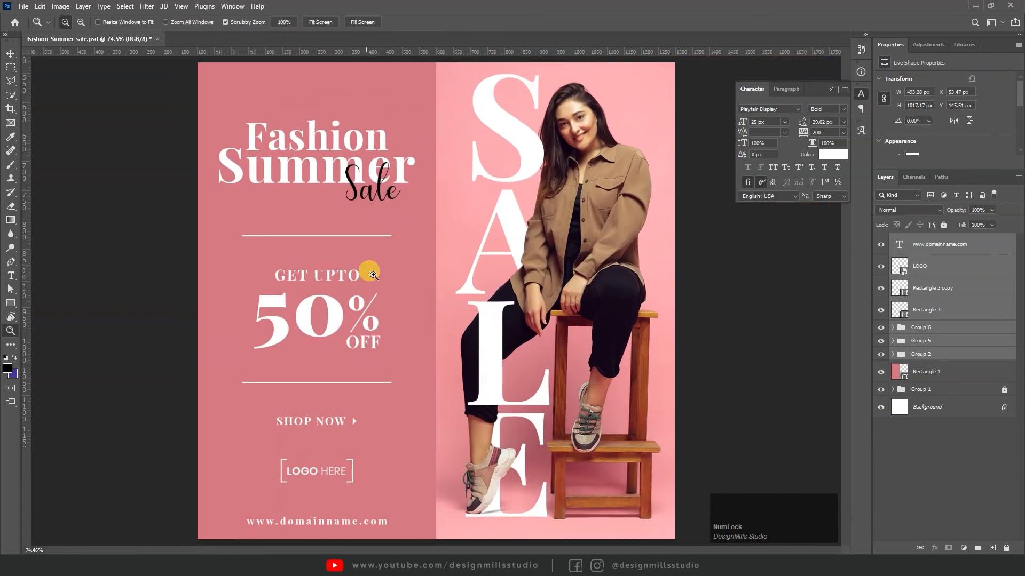
{"action": "key", "text": "v"}
{"action": "key", "text": "ctrl+z"}
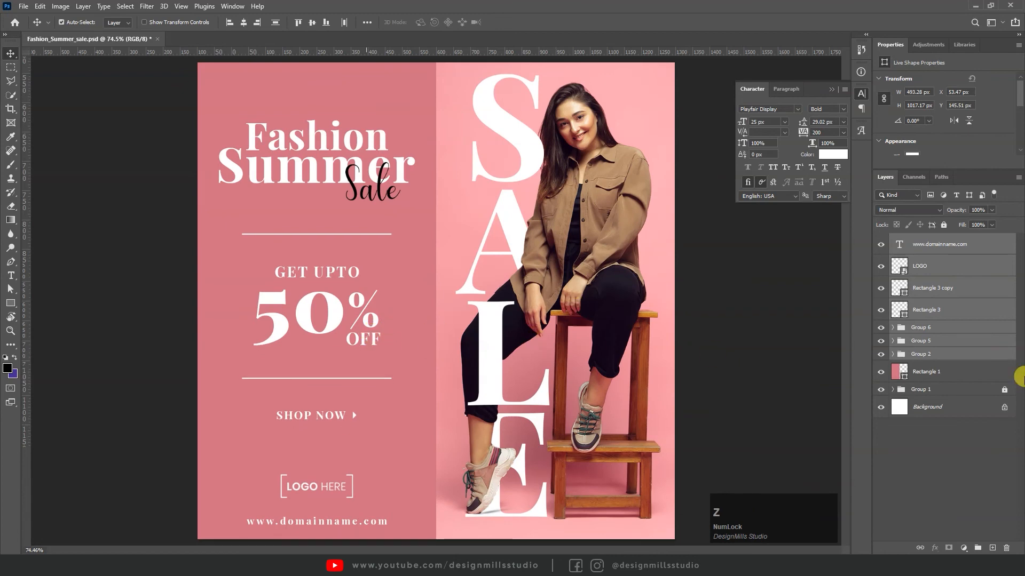
{"action": "left_click", "coordinate": [946, 354]}
{"action": "left_click", "coordinate": [926, 266]}
{"action": "left_click", "coordinate": [939, 247], "text": "shift"}
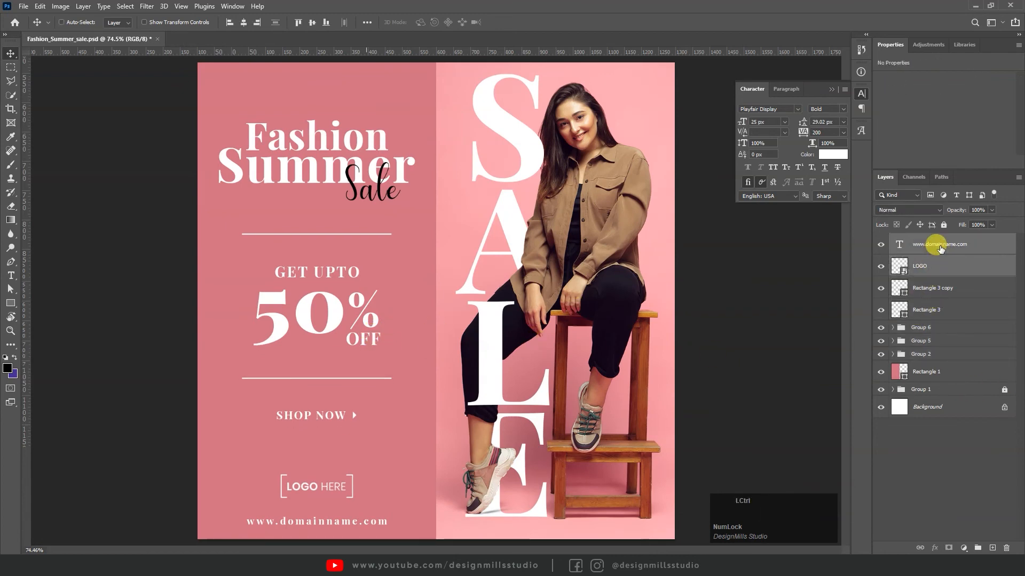
{"action": "key", "text": "ctrl+g"}
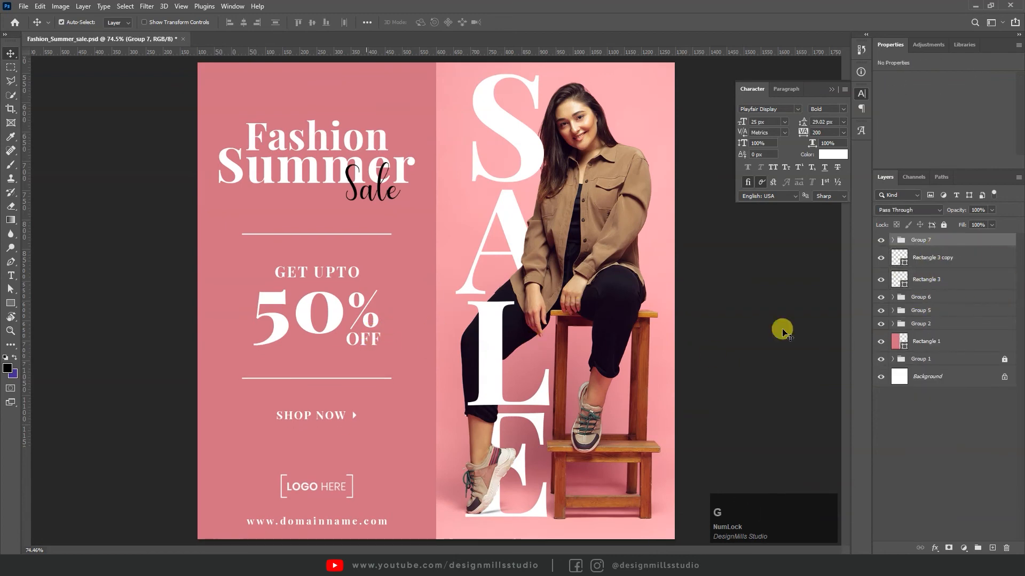
Select both divider lines with the title, discount and SHOP NOW groups, and align their horizontal centers
{"action": "left_click", "coordinate": [932, 257]}
{"action": "left_click", "coordinate": [928, 279], "text": "ctrl"}
{"action": "left_click", "coordinate": [924, 298], "text": "ctrl"}
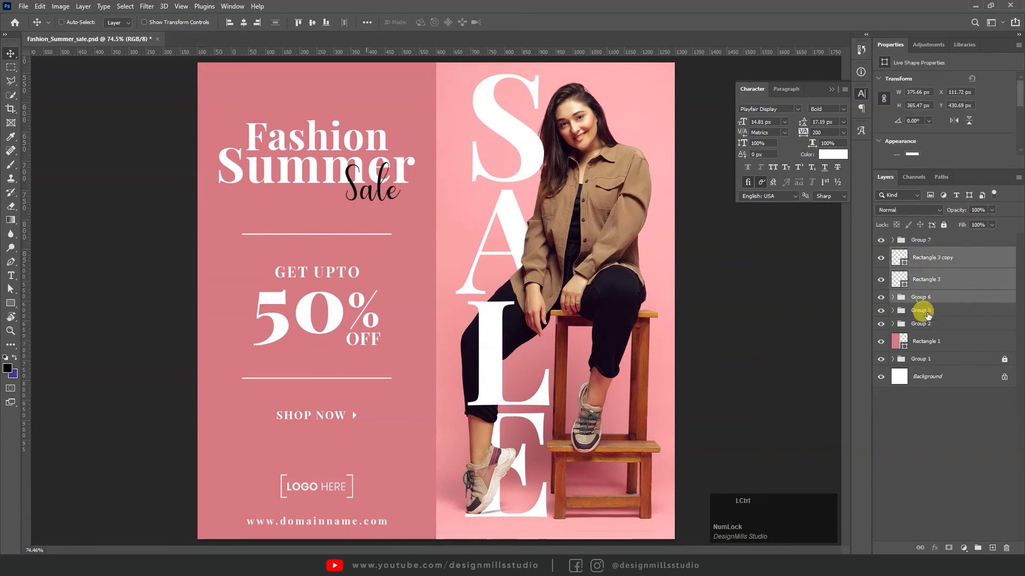
{"action": "left_click", "coordinate": [923, 311], "text": "ctrl"}
{"action": "left_click", "coordinate": [917, 324], "text": "ctrl"}
{"action": "left_click", "coordinate": [243, 23]}
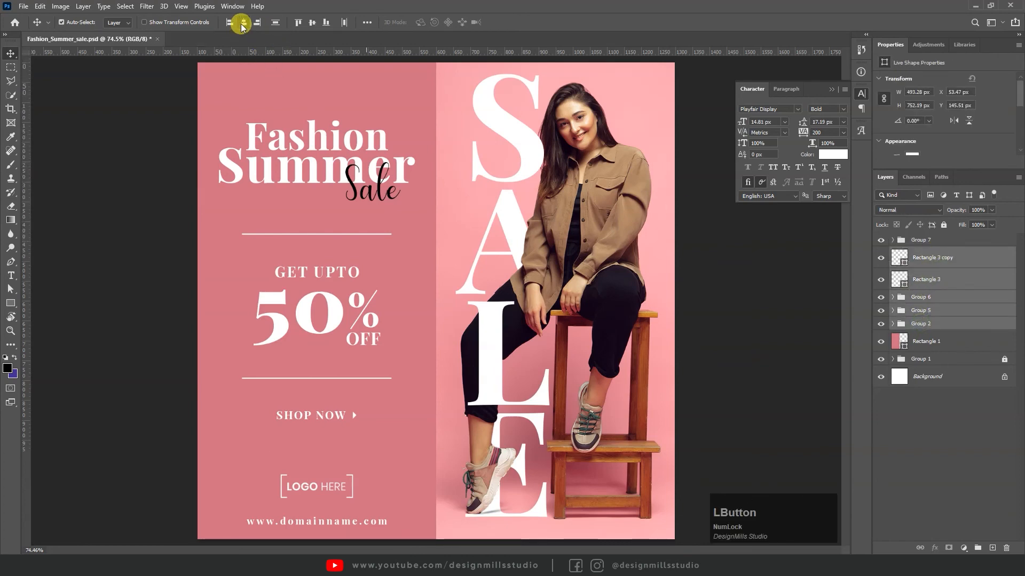
Move the selected title, discount, divider lines and SHOP NOW up about 30 px and scale them slightly to about 495 × 756 px
{"action": "key", "text": "ctrl+t"}
{"action": "key", "text": "shift+Up"}
{"action": "key", "text": "shift+Up"}
{"action": "key", "text": "shift+Up"}
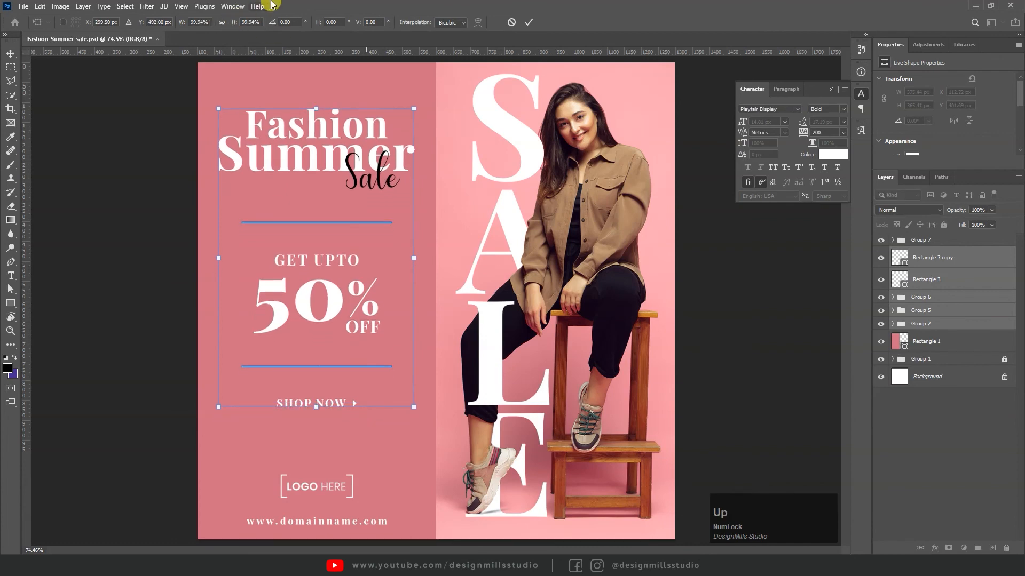
{"action": "left_click_drag", "start_coordinate": [414, 108], "coordinate": [414, 109]}
{"action": "key", "text": "Return"}
{"action": "key", "text": "z"}
{"action": "left_click_drag", "start_coordinate": [355, 155], "coordinate": [343, 155]}
{"action": "key", "text": "space"}
{"action": "key", "text": "v"}
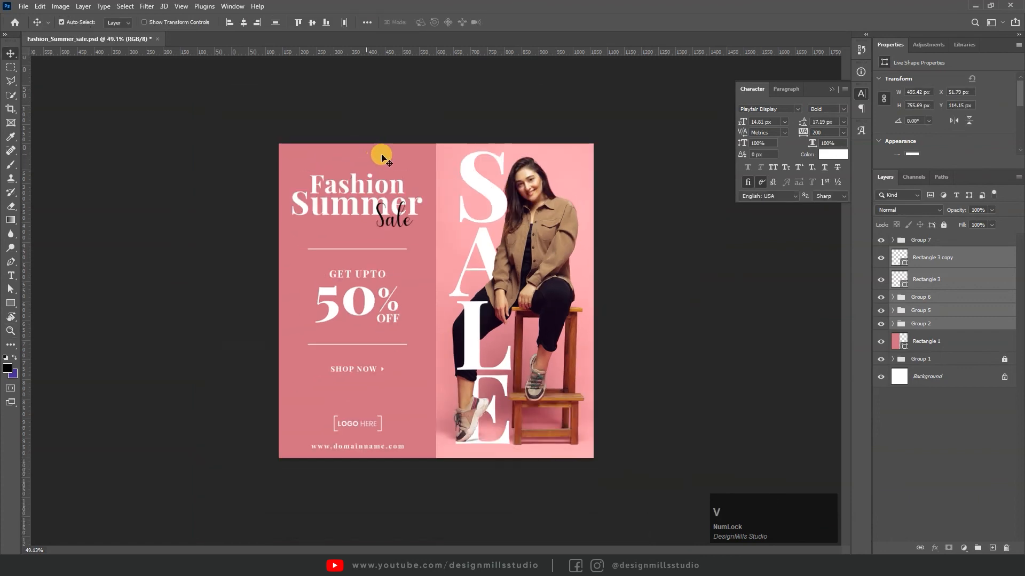
Add the pink rectangle to the selected title, discount, divider and SHOP NOW layers, and align all their horizontal centers
{"action": "left_click", "coordinate": [381, 157], "text": "shift"}
{"action": "left_click", "coordinate": [244, 23]}
{"action": "key", "text": "z"}
{"action": "left_click_drag", "start_coordinate": [368, 344], "coordinate": [395, 330]}
{"action": "key", "text": "v"}
Recolor the pink panel rectangle to a slightly deeper rose pink, around #cb5f73
{"action": "left_click", "coordinate": [422, 448]}
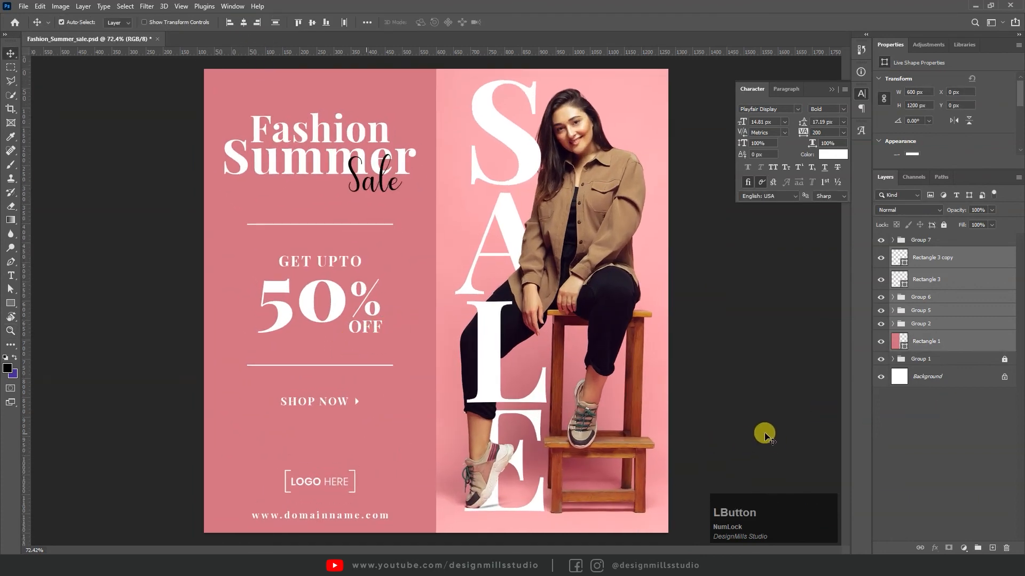
{"action": "left_click", "coordinate": [419, 419]}
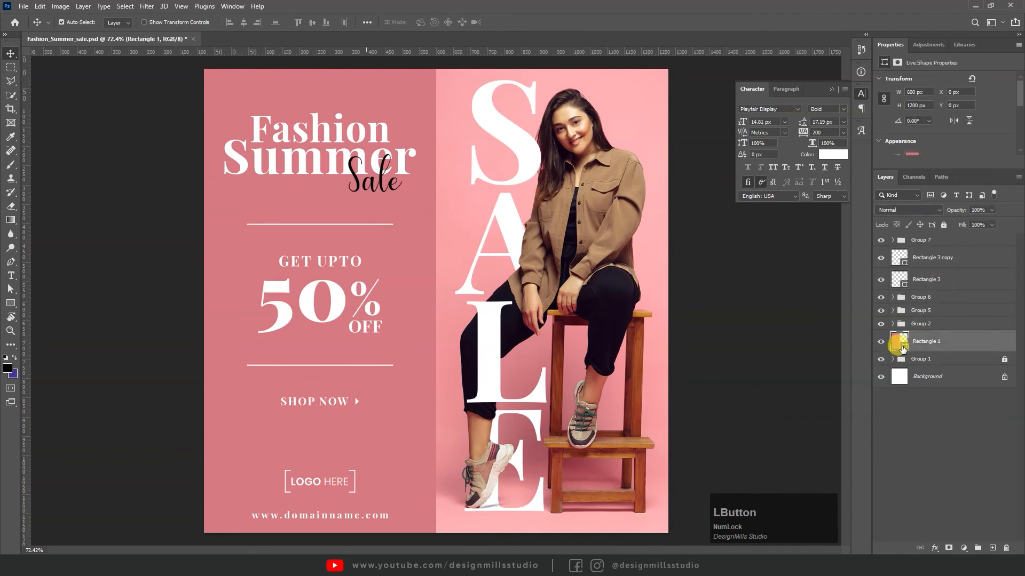
{"action": "double_click", "coordinate": [901, 344]}
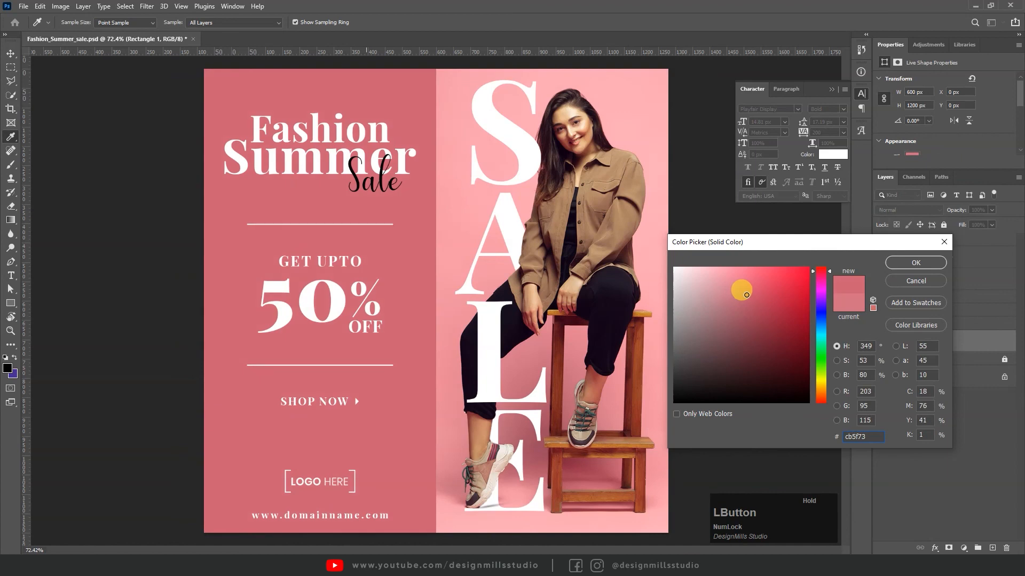
{"action": "left_click_drag", "start_coordinate": [746, 294], "coordinate": [743, 295]}
{"action": "left_click", "coordinate": [916, 263]}
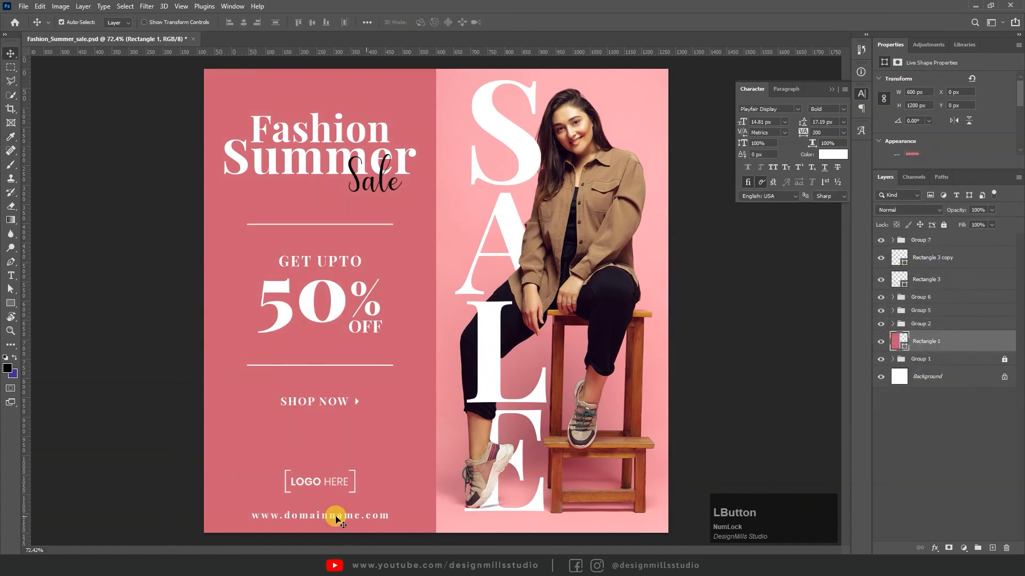
{"action": "left_click", "coordinate": [336, 516]}
{"action": "double_click", "coordinate": [336, 517]}
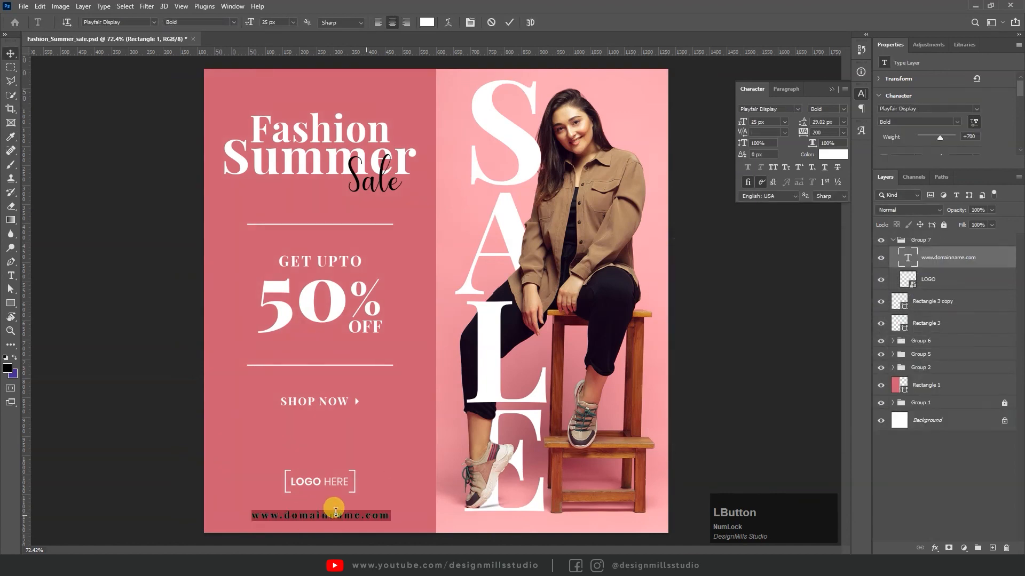
{"action": "left_click", "coordinate": [273, 22]}
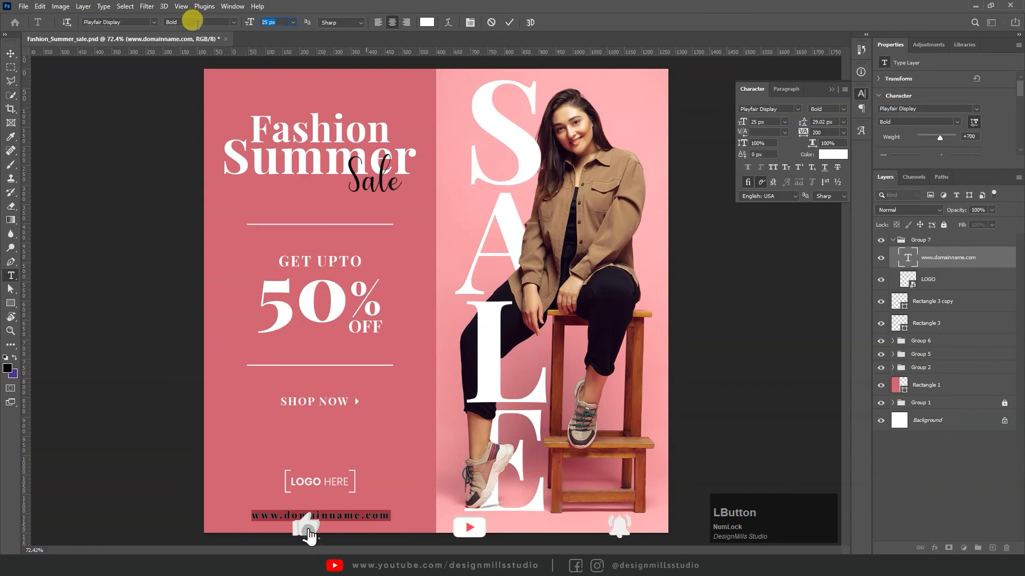
{"action": "type", "text": "22"}
{"action": "key", "text": "Tab"}
Try a tracking of 300 on the web address text, settle on 250, and commit the text edit
{"action": "left_click", "coordinate": [824, 133]}
{"action": "type", "text": "300"}
{"action": "key", "text": "KP_Enter"}
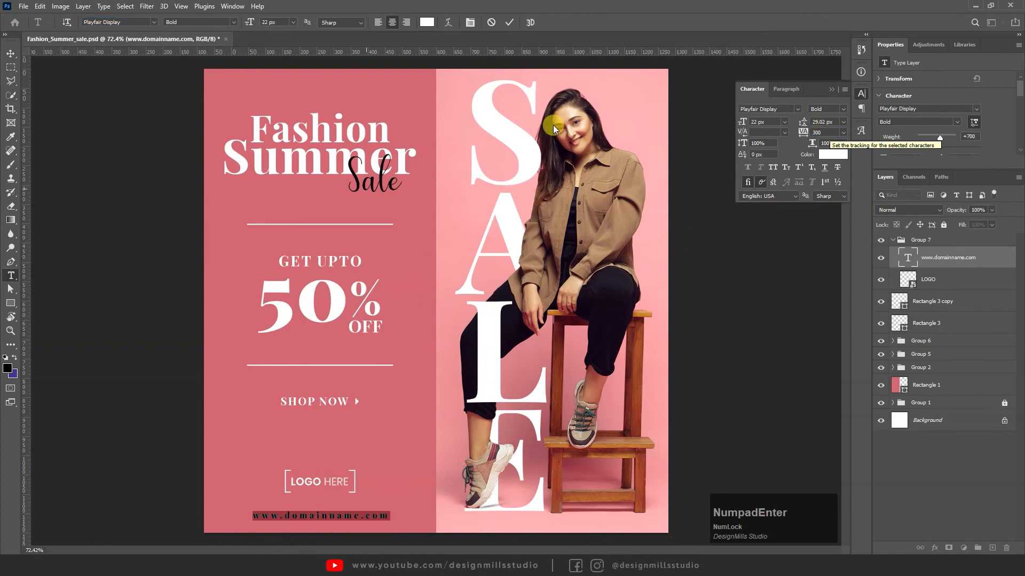
{"action": "left_click", "coordinate": [831, 132]}
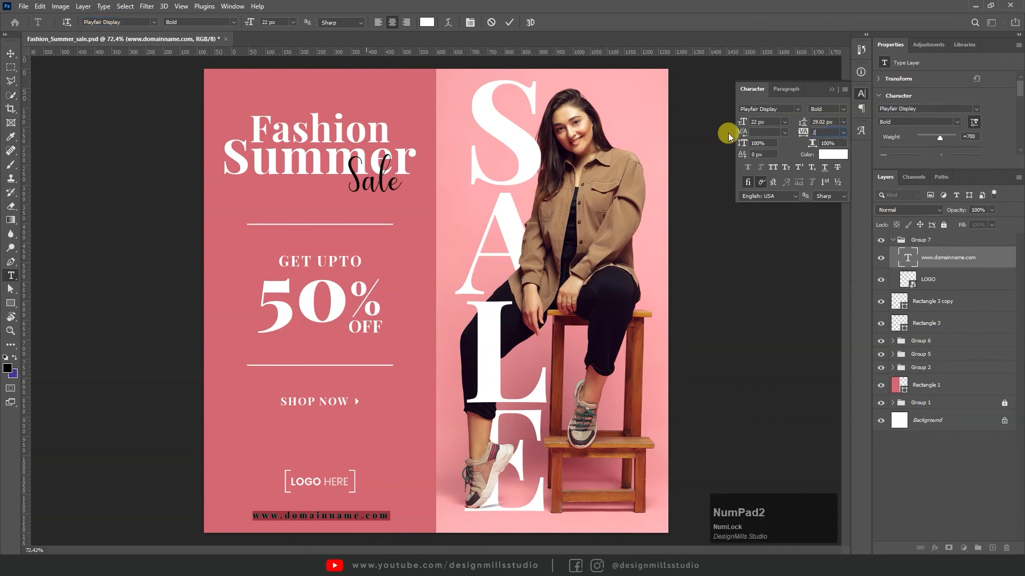
{"action": "type", "text": "250"}
{"action": "key", "text": "KP_Enter"}
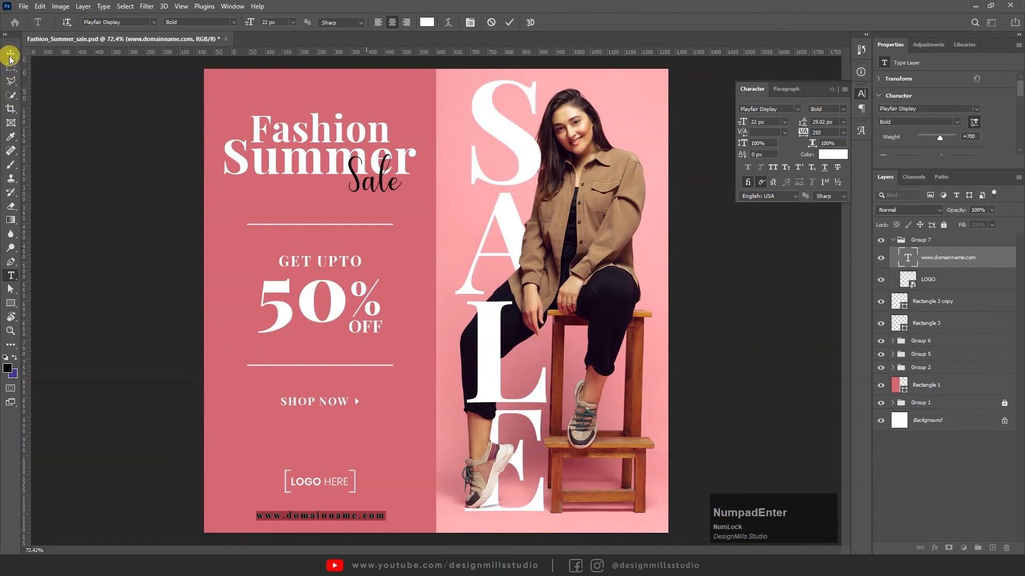
{"action": "left_click", "coordinate": [10, 55]}
Scale the logo up to 198 × 63 px and nudge it down to Y 1047 px, closer to the web address
{"action": "left_click", "coordinate": [320, 483]}
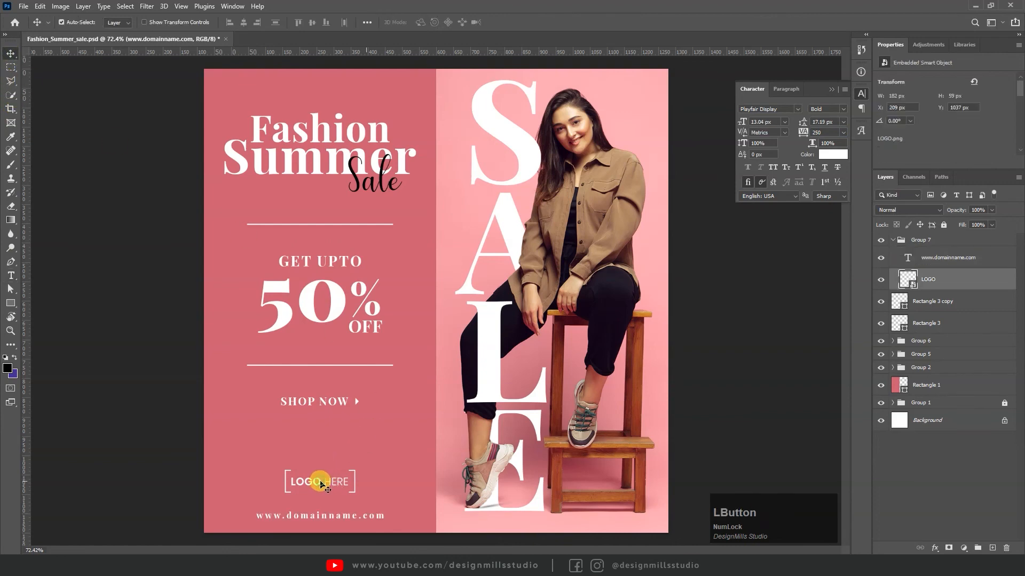
{"action": "key", "text": "ctrl+t"}
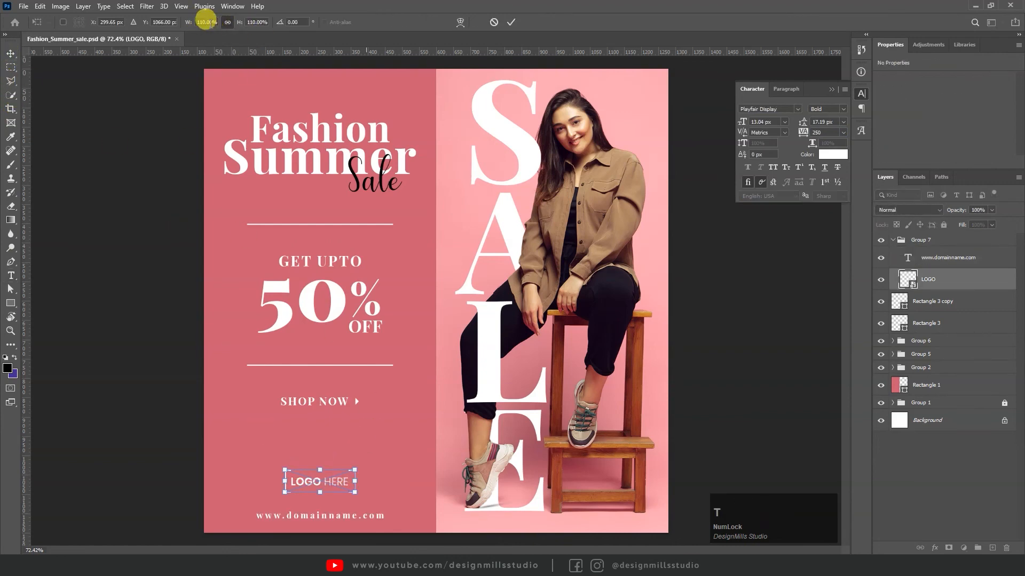
{"action": "type", "text": "12"}
{"action": "key", "text": "Return"}
{"action": "key", "text": "Return"}
{"action": "key", "text": "shift+Down"}
{"action": "key", "text": "shift+Down"}
{"action": "key", "text": "shift+Up"}
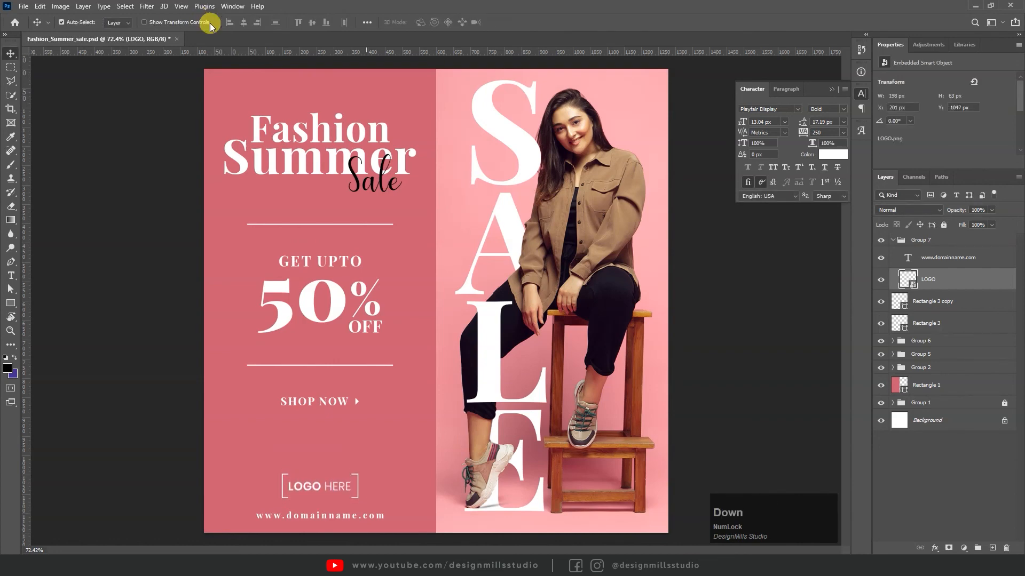
Fit the whole poster in the view and save the document
{"action": "left_click_drag", "start_coordinate": [525, 283], "coordinate": [505, 304]}
{"action": "key", "text": "v"}
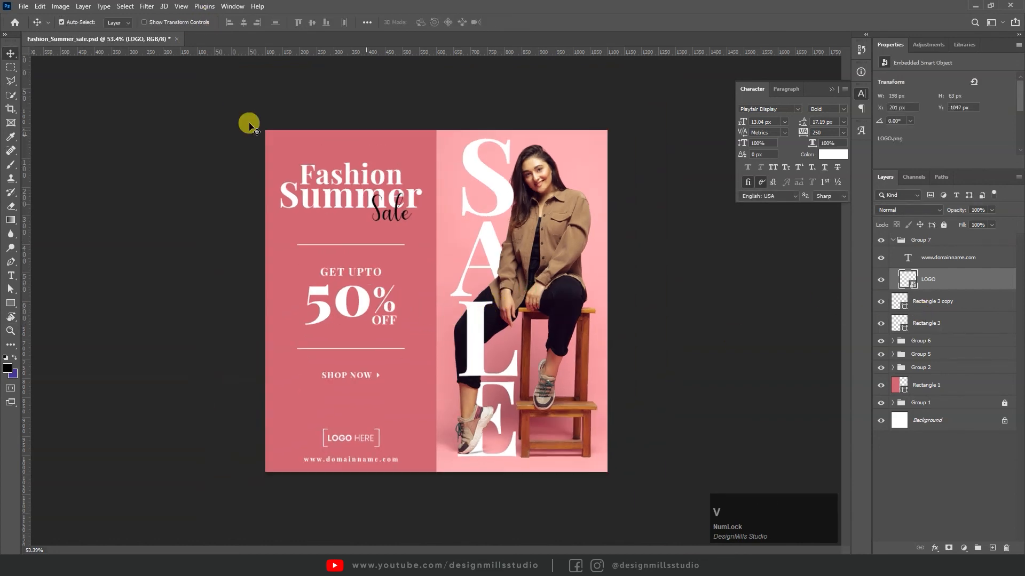
{"action": "key", "text": "ctrl+0"}
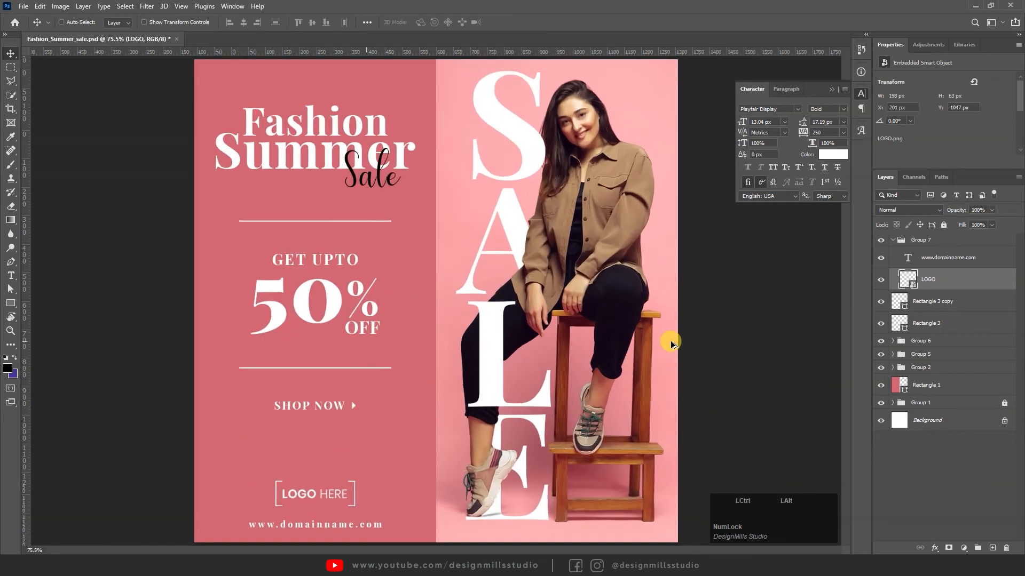
{"action": "key", "text": "ctrl+s"}
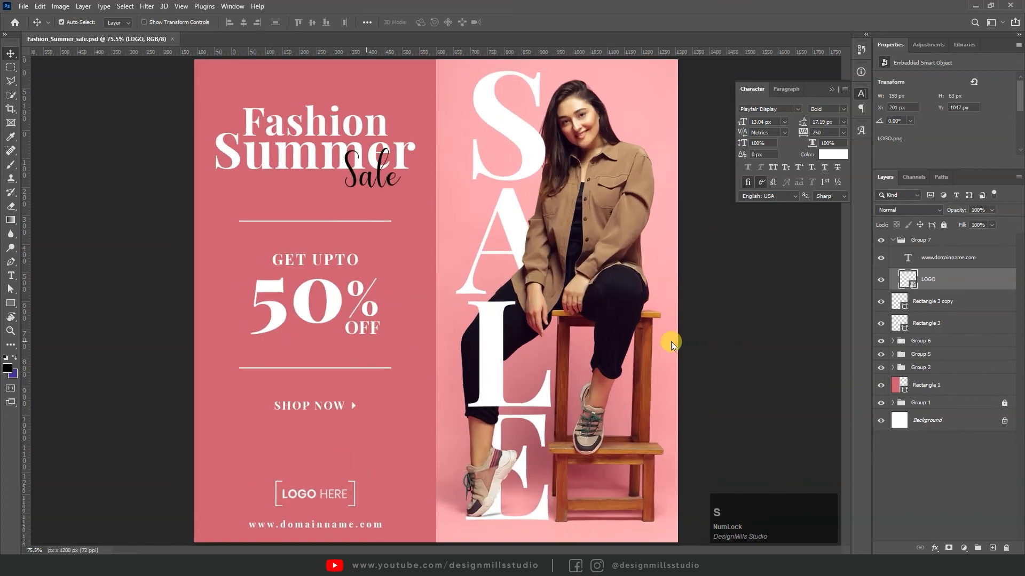